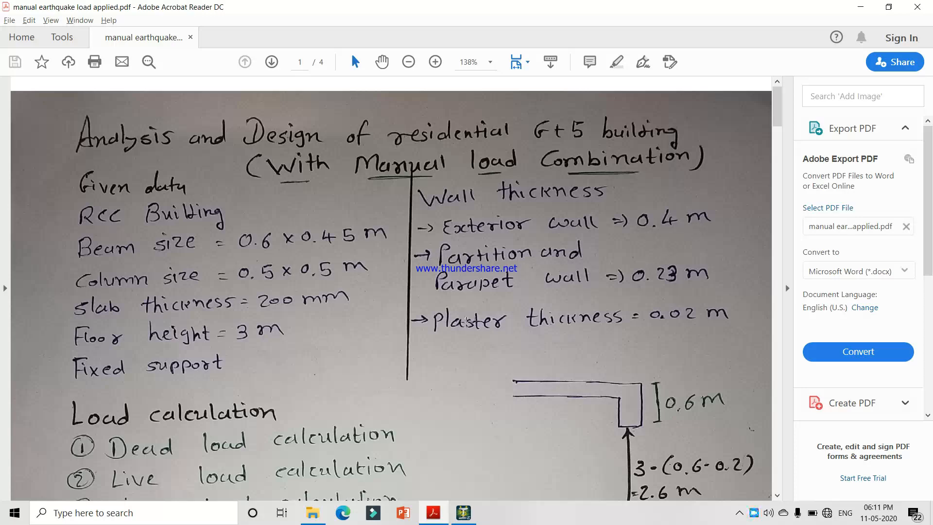
Read the PDF's given data, dead load calculation, seismic load procedure and model steps for the residential G+5 building
{"action": "scroll", "coordinate": [669, 326], "scroll_direction": "down", "scroll_amount": 2}
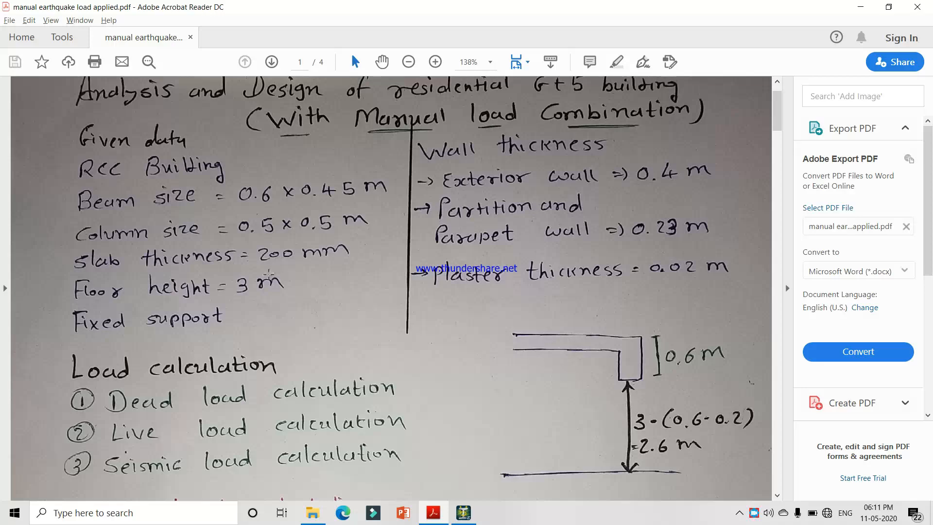
{"action": "scroll", "coordinate": [270, 274], "scroll_direction": "down", "scroll_amount": 3}
{"action": "scroll", "coordinate": [221, 292], "scroll_direction": "down", "scroll_amount": 1}
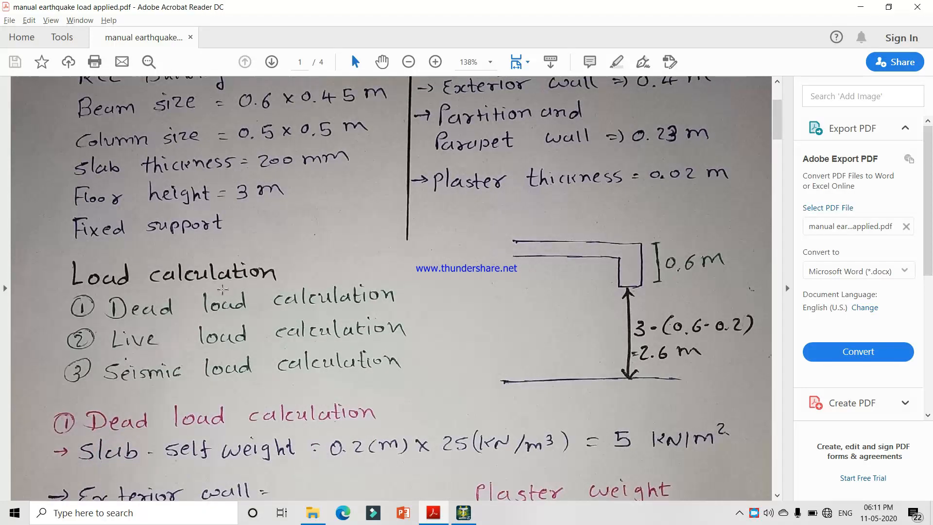
{"action": "scroll", "coordinate": [221, 290], "scroll_direction": "up", "scroll_amount": 1}
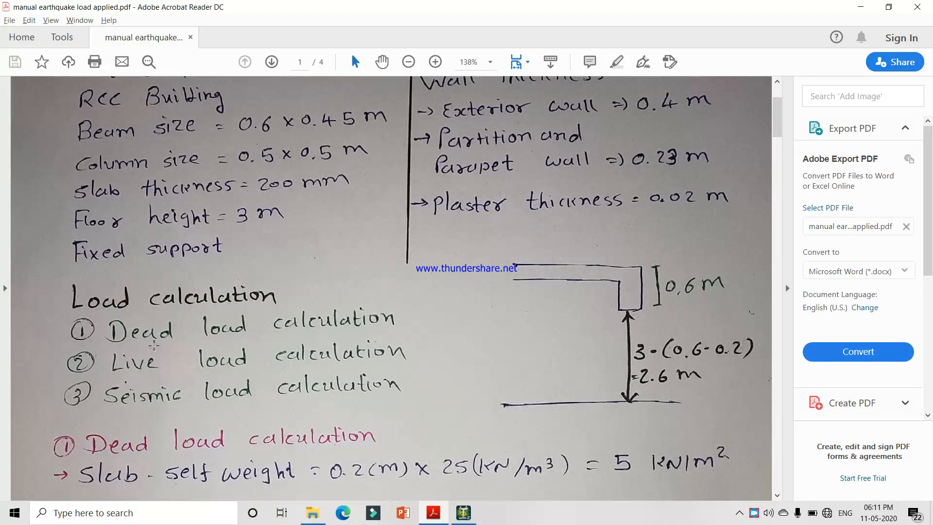
{"action": "scroll", "coordinate": [173, 340], "scroll_direction": "down", "scroll_amount": 2}
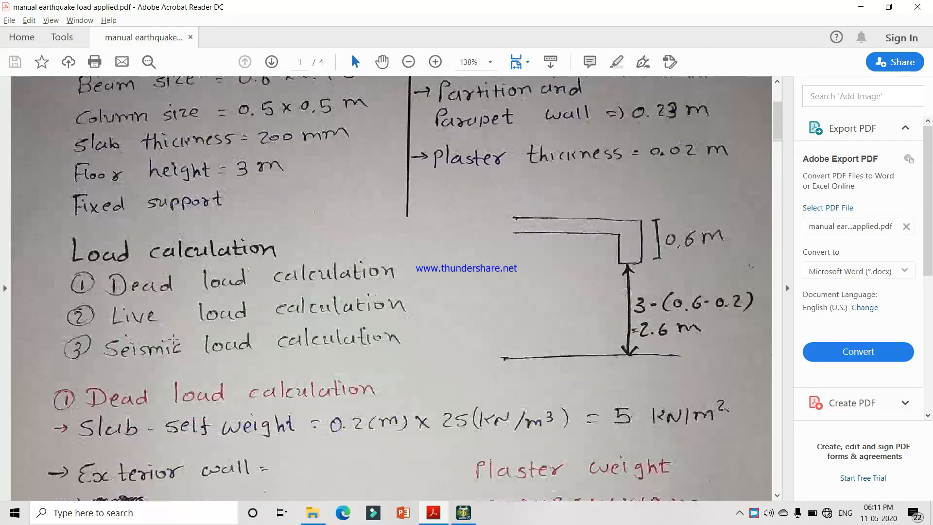
{"action": "scroll", "coordinate": [232, 338], "scroll_direction": "down", "scroll_amount": 1}
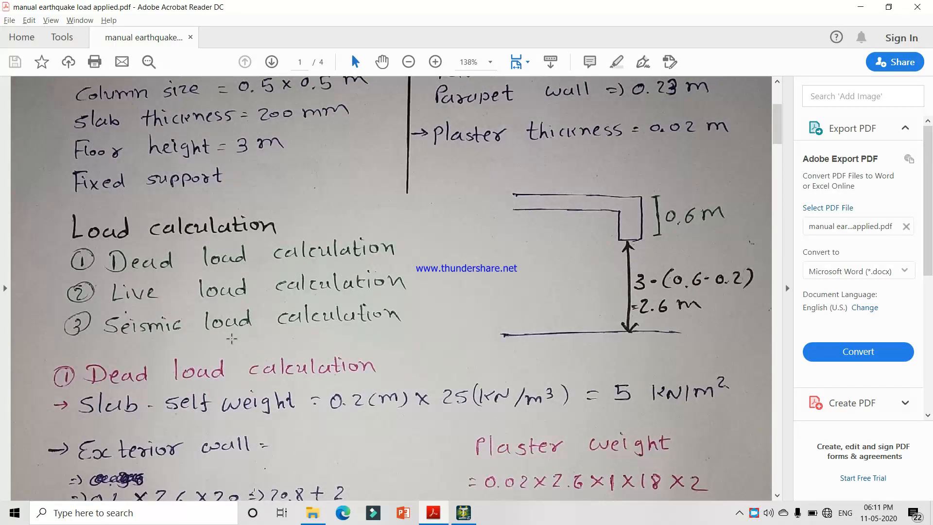
{"action": "scroll", "coordinate": [232, 338], "scroll_direction": "down", "scroll_amount": 2}
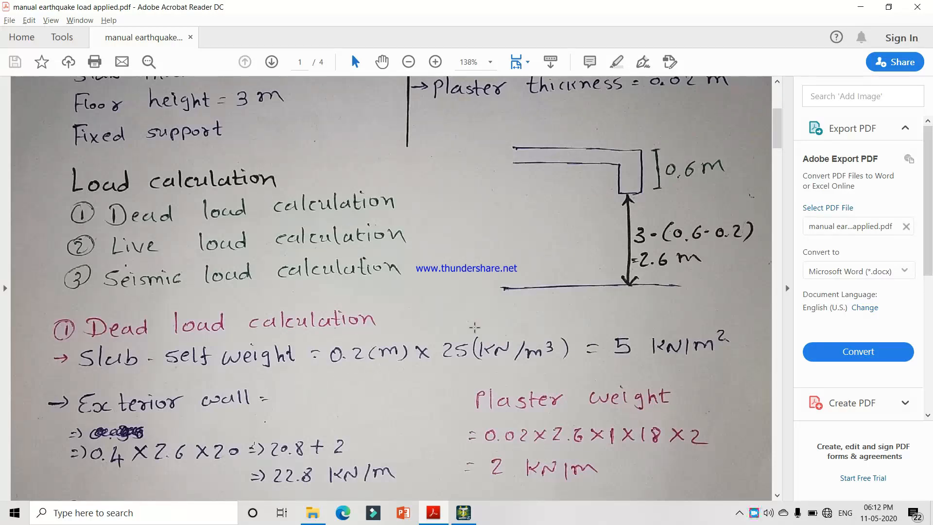
{"action": "scroll", "coordinate": [129, 126], "scroll_direction": "up", "scroll_amount": 1}
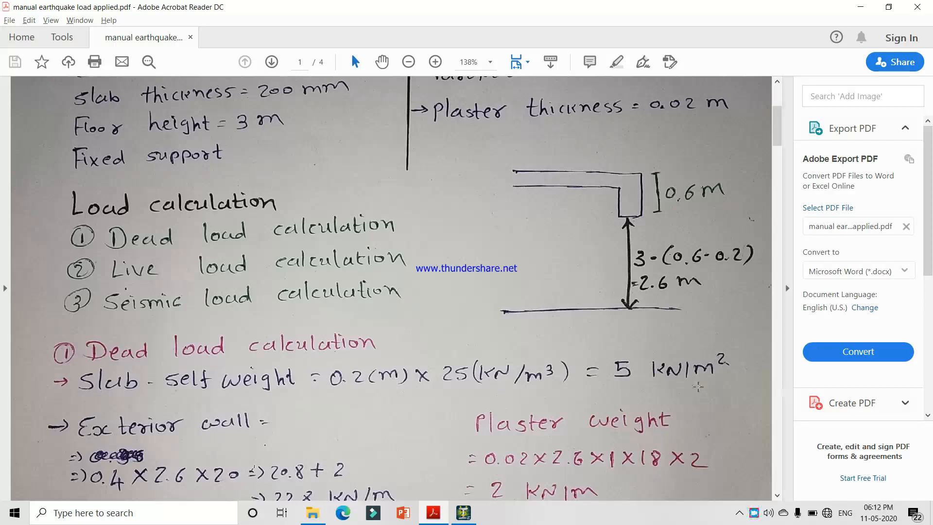
{"action": "scroll", "coordinate": [301, 405], "scroll_direction": "down", "scroll_amount": 5}
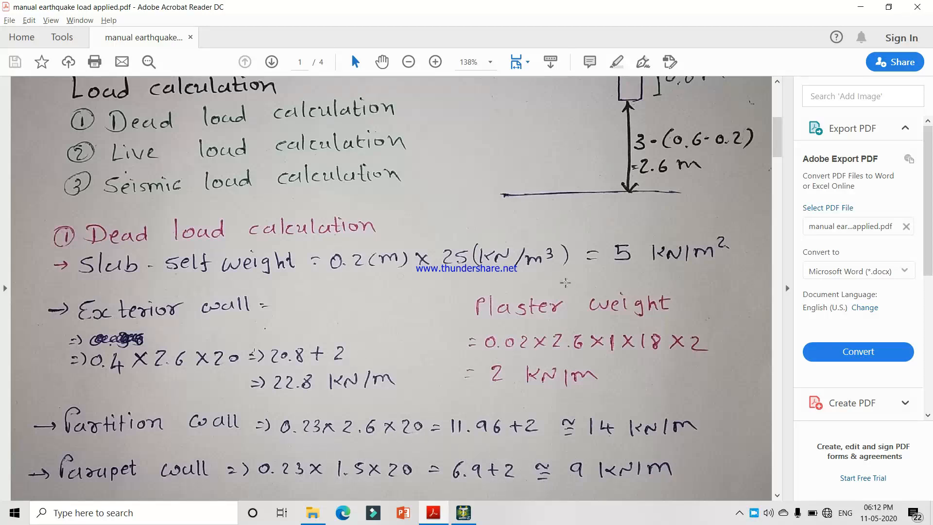
{"action": "scroll", "coordinate": [553, 357], "scroll_direction": "down", "scroll_amount": 5}
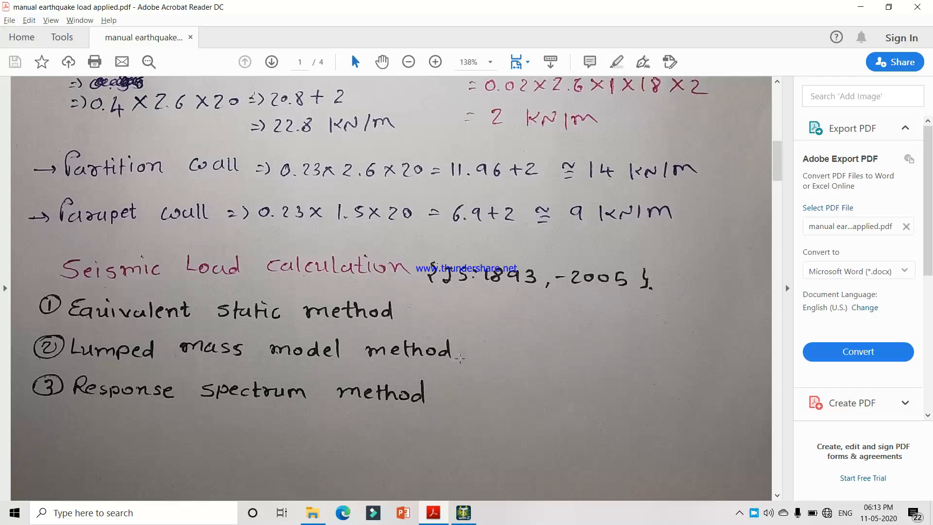
{"action": "scroll", "coordinate": [437, 343], "scroll_direction": "down", "scroll_amount": 15}
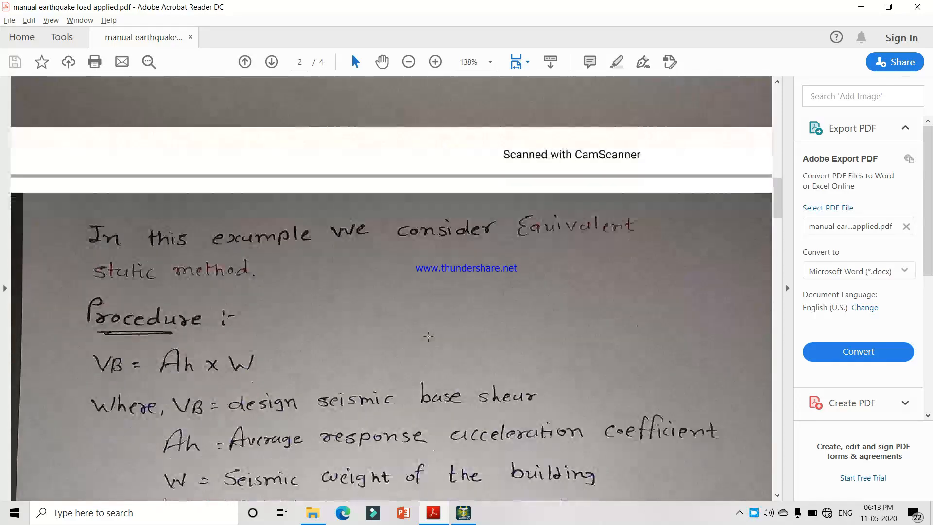
{"action": "scroll", "coordinate": [428, 336], "scroll_direction": "down", "scroll_amount": 3}
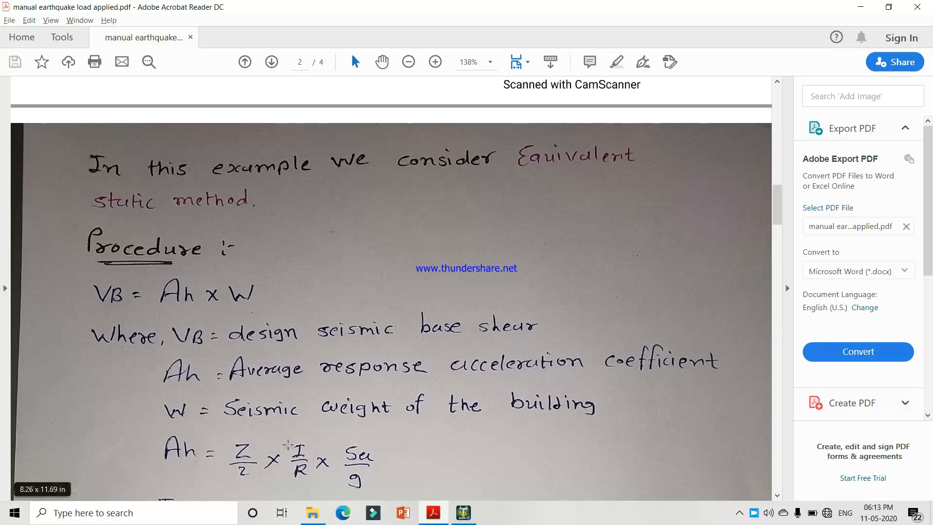
{"action": "scroll", "coordinate": [368, 381], "scroll_direction": "down", "scroll_amount": 4}
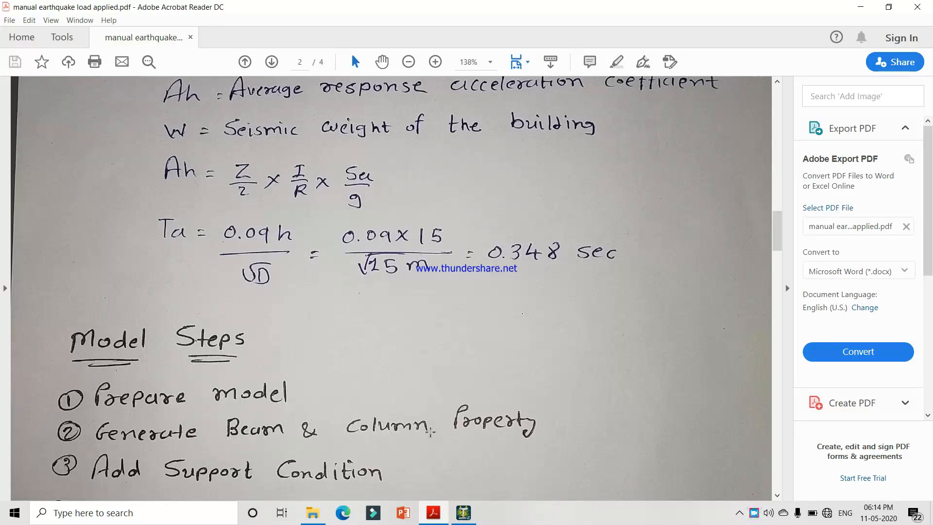
Switch to STAAD.Pro and create a Space model named Structure1 in the 11.5.2020 folder, using meter and kilonewton units and overwriting the existing file
{"action": "key", "text": "alt+Tab"}
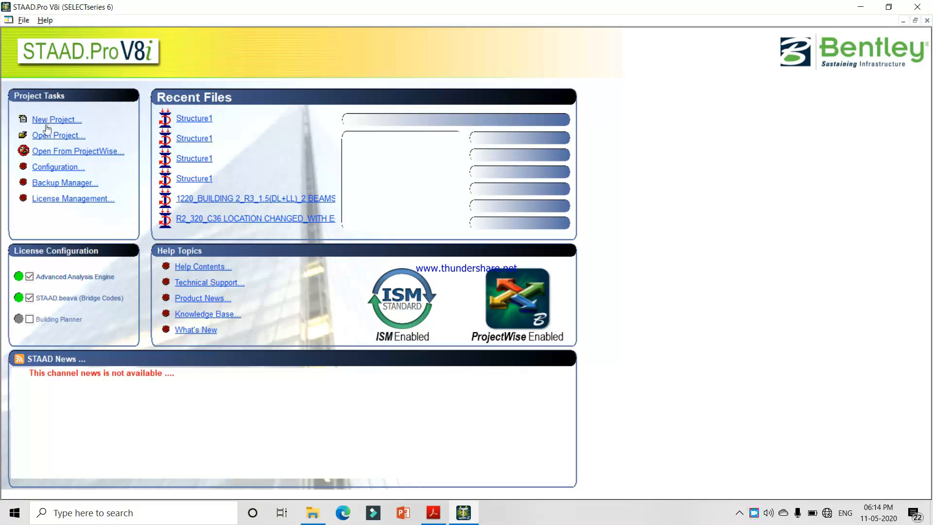
{"action": "left_click", "coordinate": [41, 120]}
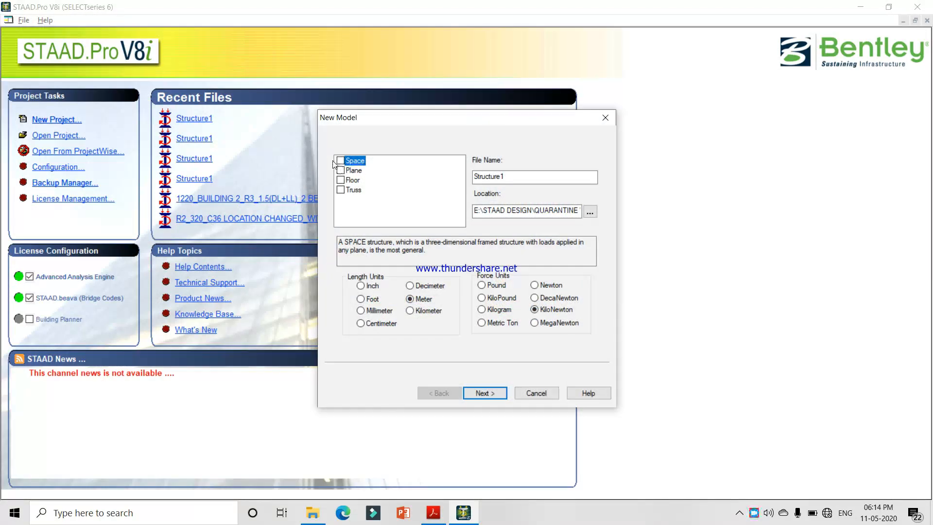
{"action": "left_click", "coordinate": [340, 161]}
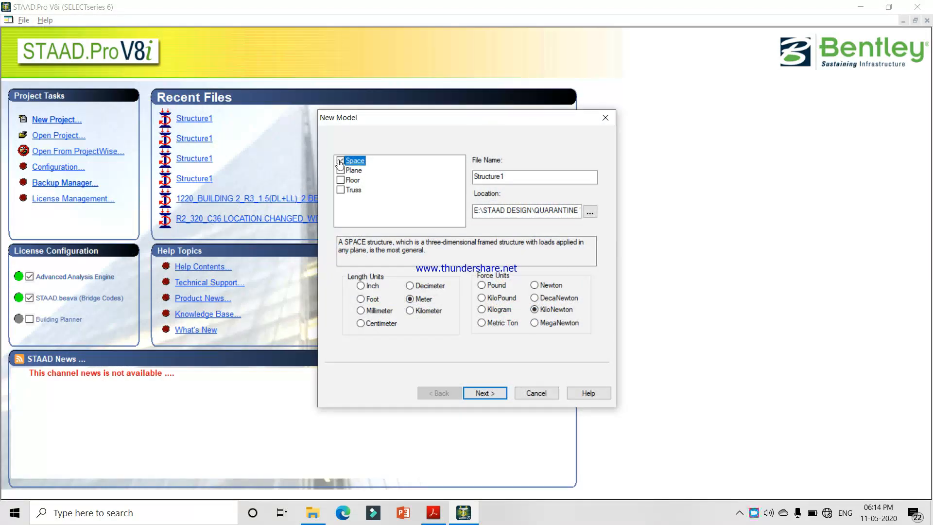
{"action": "left_click", "coordinate": [589, 212]}
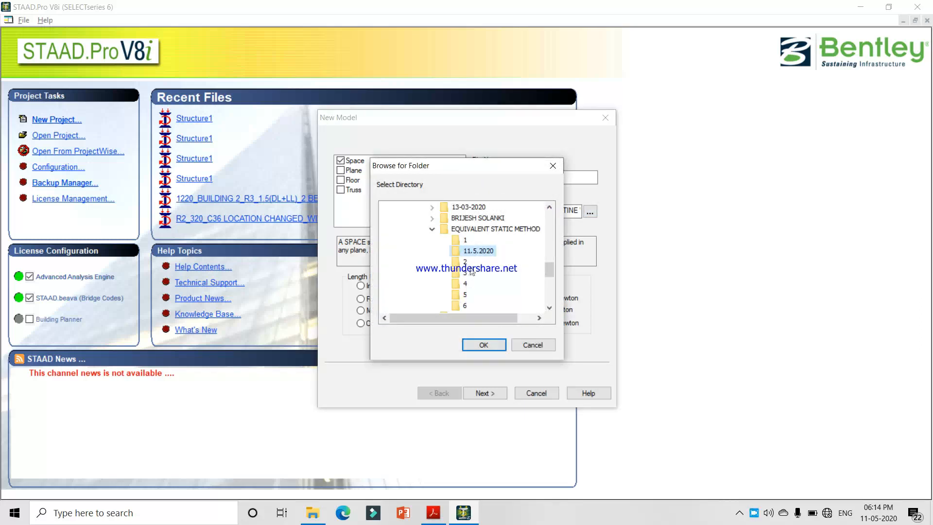
{"action": "left_click", "coordinate": [470, 344]}
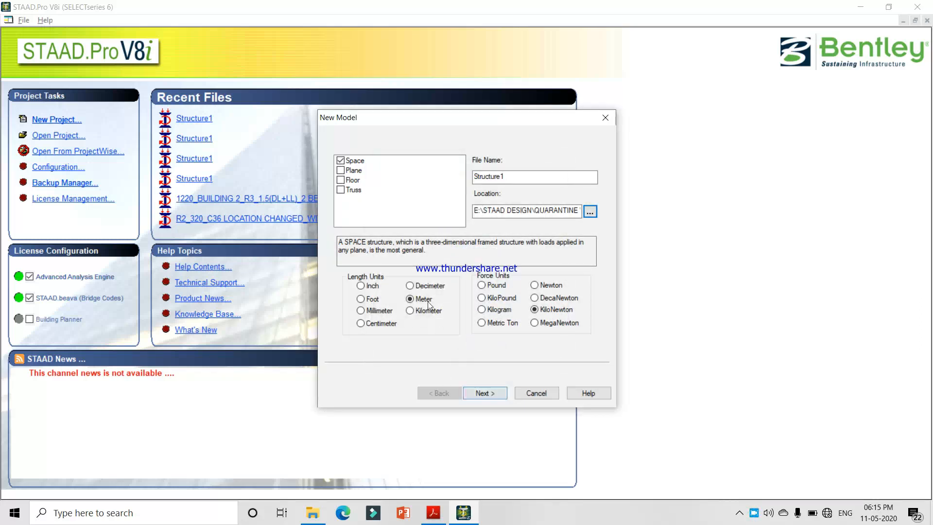
{"action": "left_click", "coordinate": [485, 393]}
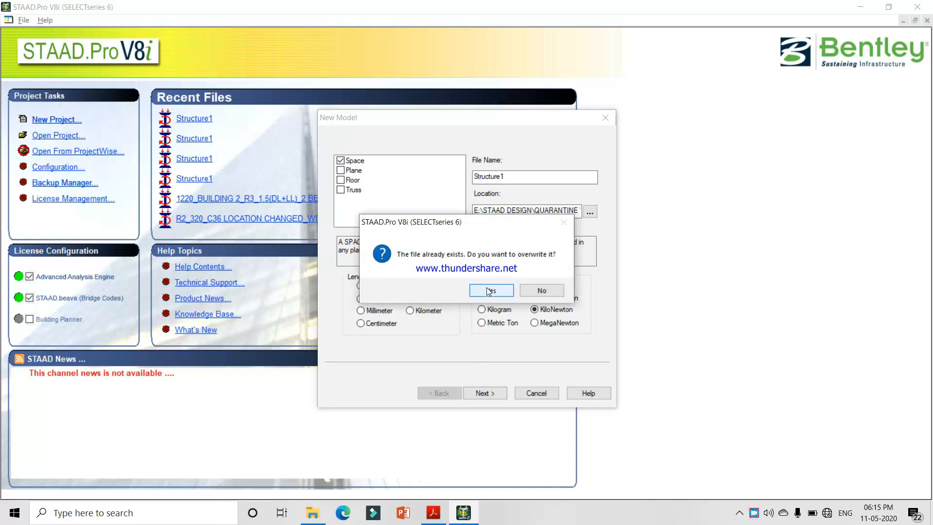
{"action": "left_click", "coordinate": [490, 291]}
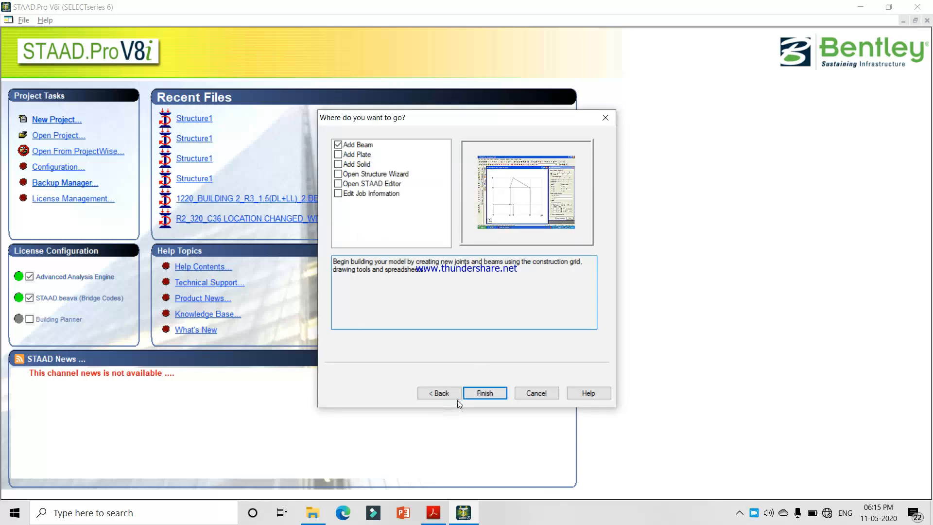
Continue into the Structure Wizard and start a Bay Frame from the frame models
{"action": "left_click", "coordinate": [338, 174]}
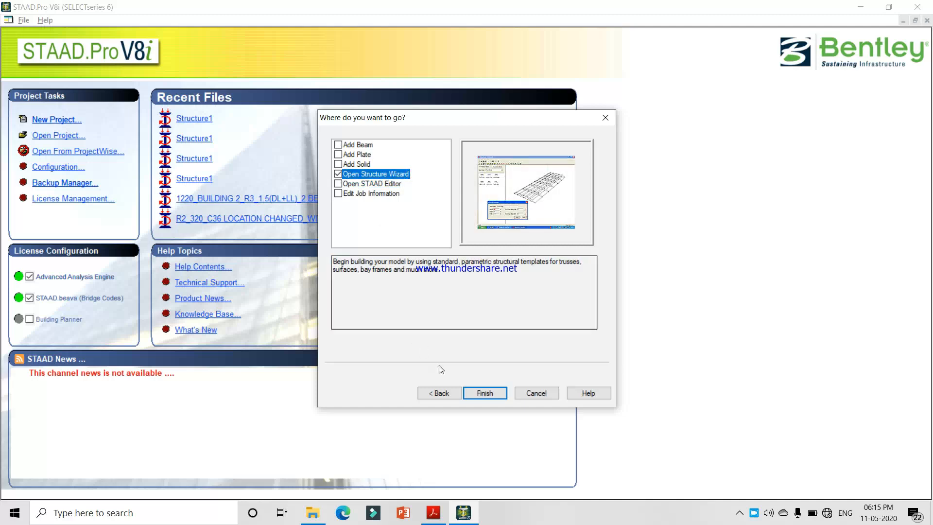
{"action": "left_click", "coordinate": [470, 391]}
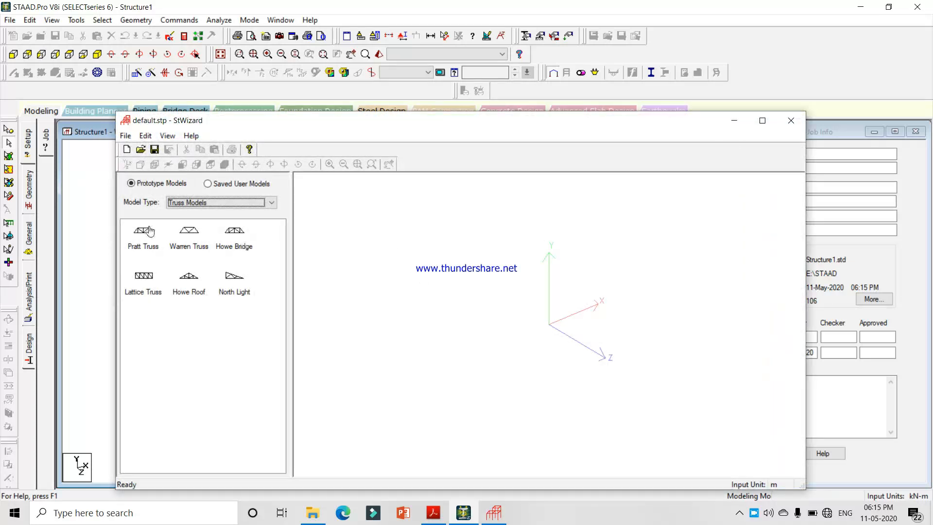
{"action": "left_click", "coordinate": [194, 203]}
{"action": "left_click", "coordinate": [197, 217]}
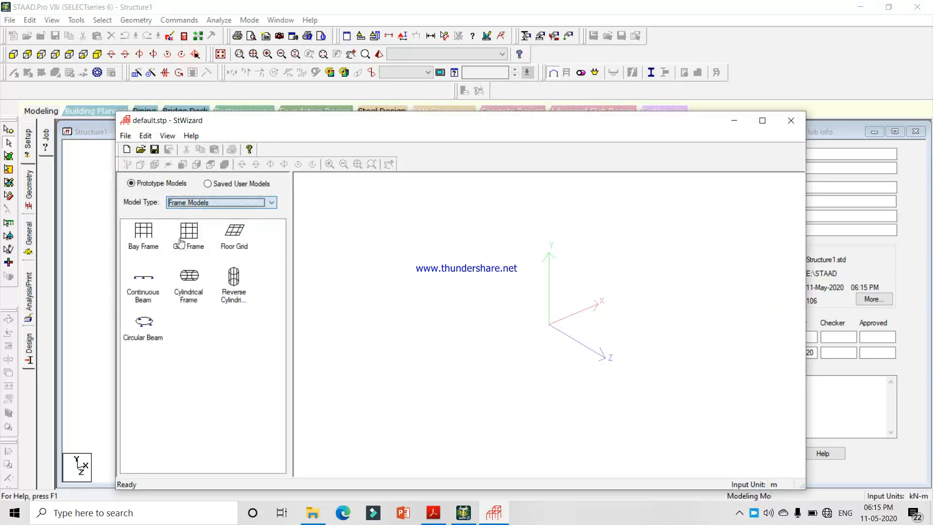
{"action": "double_click", "coordinate": [143, 233]}
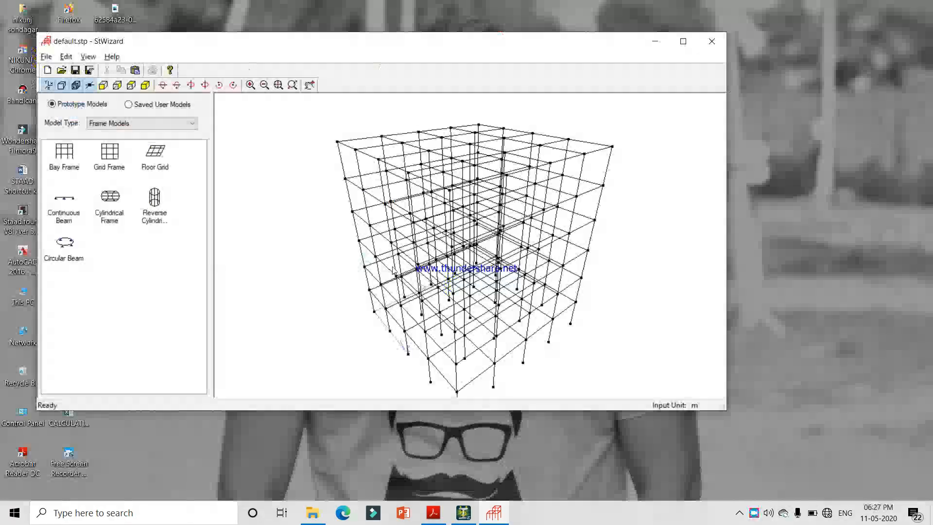
Apply a Bay Frame 15 m long, 18 m high and 15 m wide with 4, 6 and 4 bays, and merge it into STAAD.Pro at 0, 0, 0
{"action": "key", "text": "alt+Tab"}
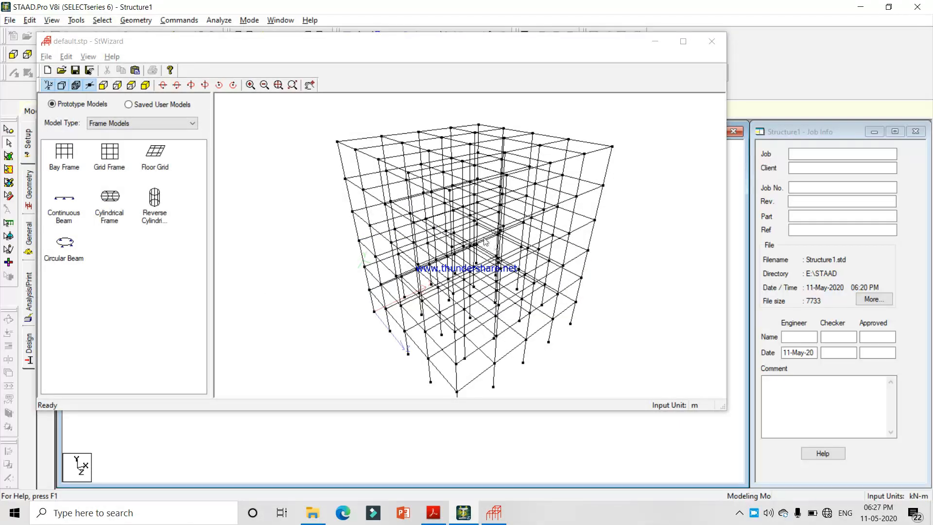
{"action": "double_click", "coordinate": [68, 155]}
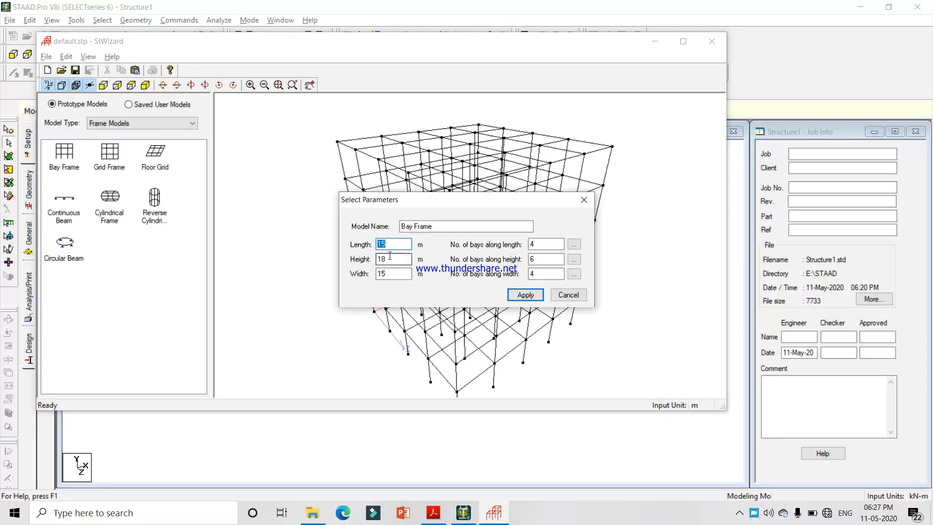
{"action": "left_click", "coordinate": [526, 294]}
{"action": "left_click", "coordinate": [711, 48]}
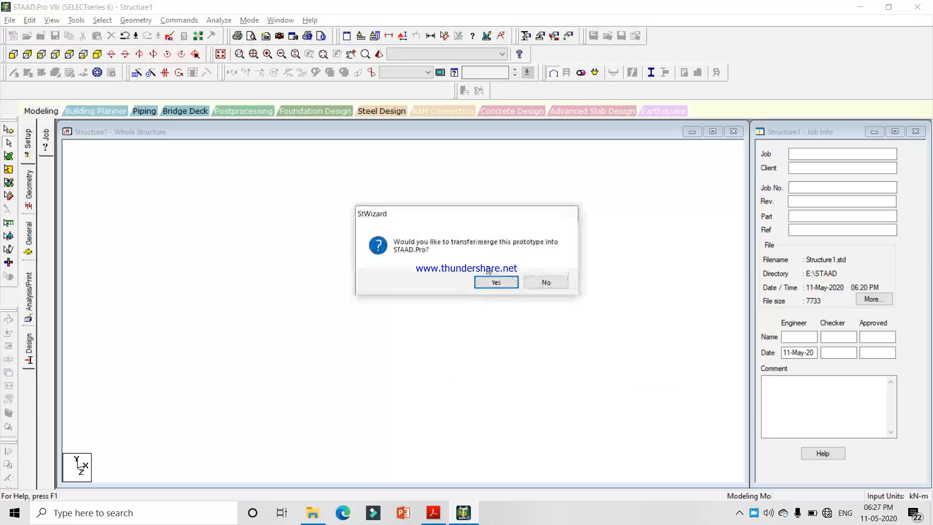
{"action": "left_click", "coordinate": [495, 280]}
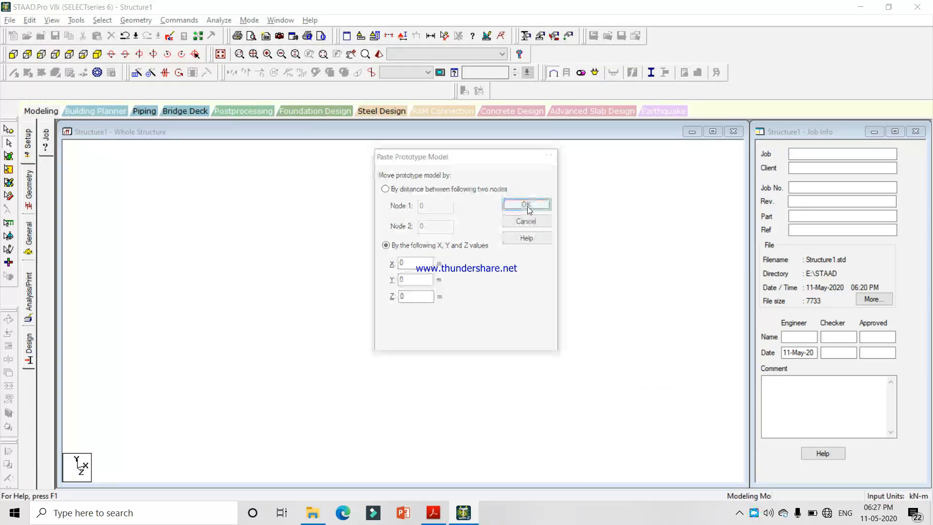
{"action": "left_click", "coordinate": [527, 203]}
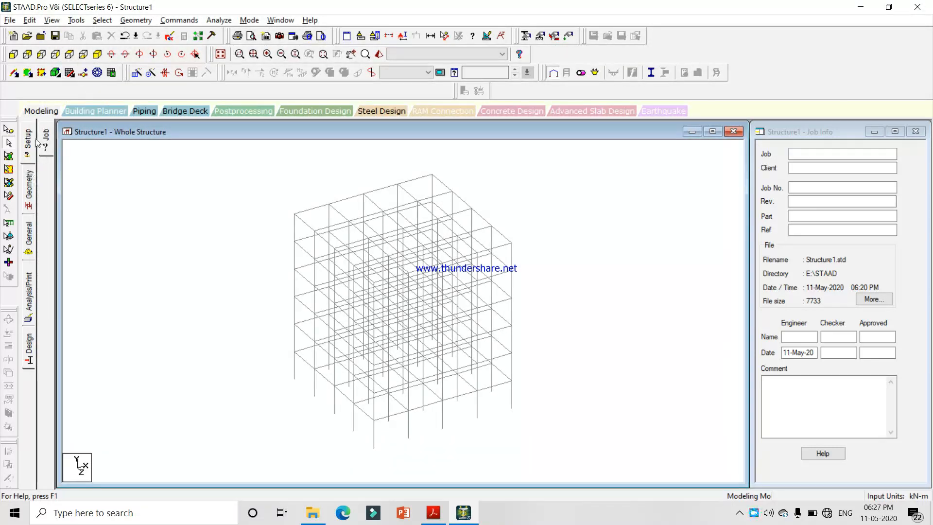
Open the section properties of the whole structure and select the Rect 0.60x0.45 concrete section
{"action": "left_click", "coordinate": [26, 252]}
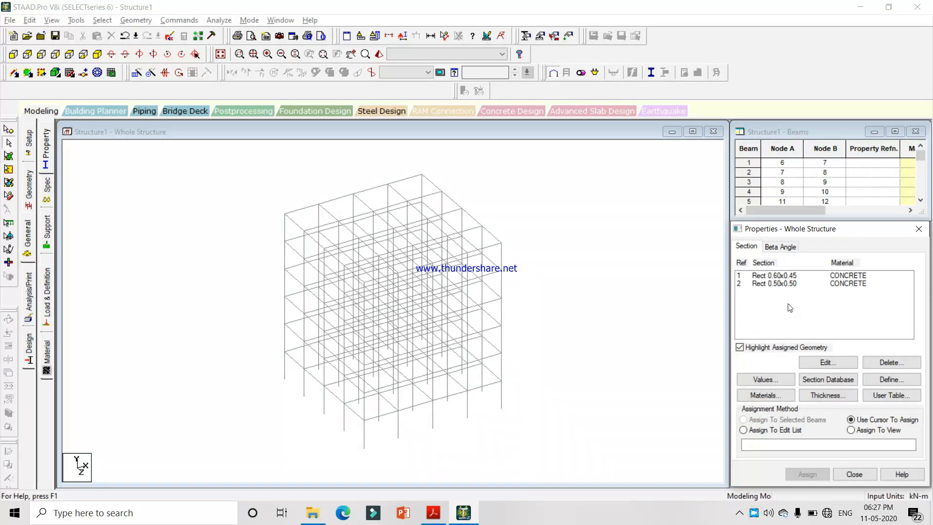
{"action": "left_click", "coordinate": [780, 276]}
Fill in a new rectangular concrete section with YD 0.6 m and ZD 0.45 m
{"action": "left_click", "coordinate": [890, 381]}
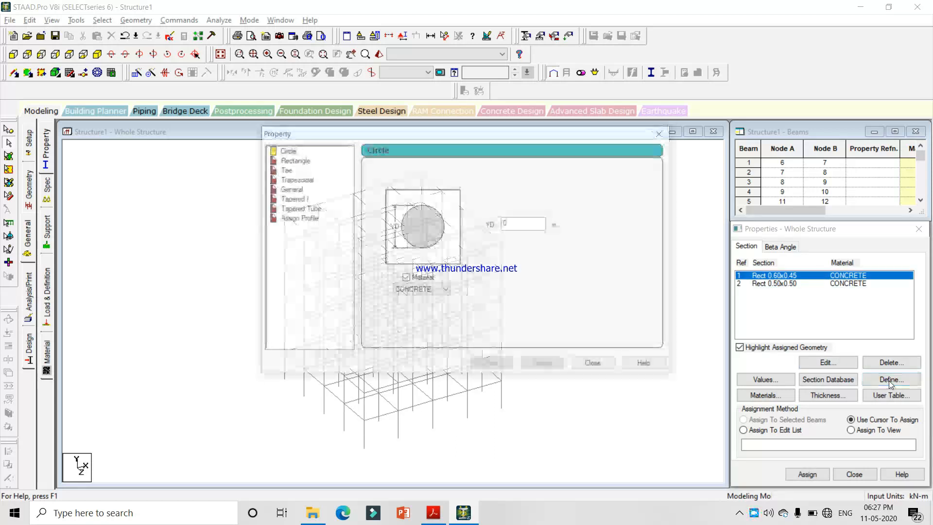
{"action": "left_click", "coordinate": [305, 163]}
{"action": "double_click", "coordinate": [521, 216]}
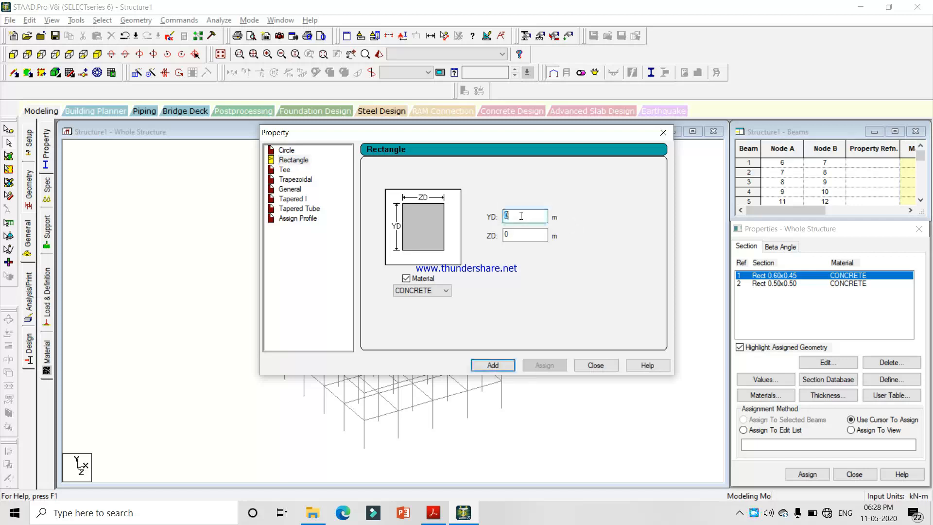
{"action": "type", "text": "0.6"}
{"action": "key", "text": "Tab"}
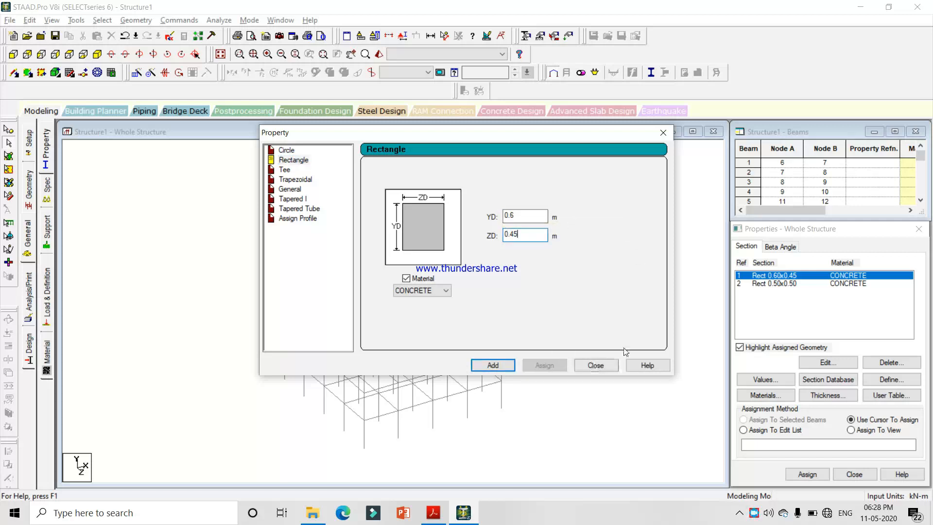
Change the rectangular section's dimensions to YD 0.5 m and ZD 0.5 m, and leave the section definition without adding it
{"action": "left_click", "coordinate": [524, 218]}
{"action": "key", "text": "BackSpace"}
{"action": "type", "text": "5"}
{"action": "key", "text": "Tab"}
{"action": "type", "text": "0.5"}
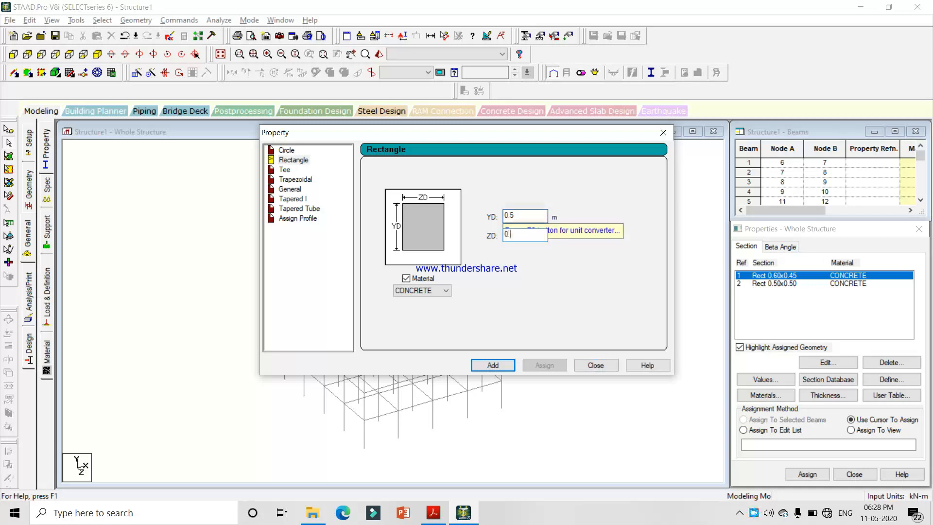
{"action": "left_click", "coordinate": [595, 365]}
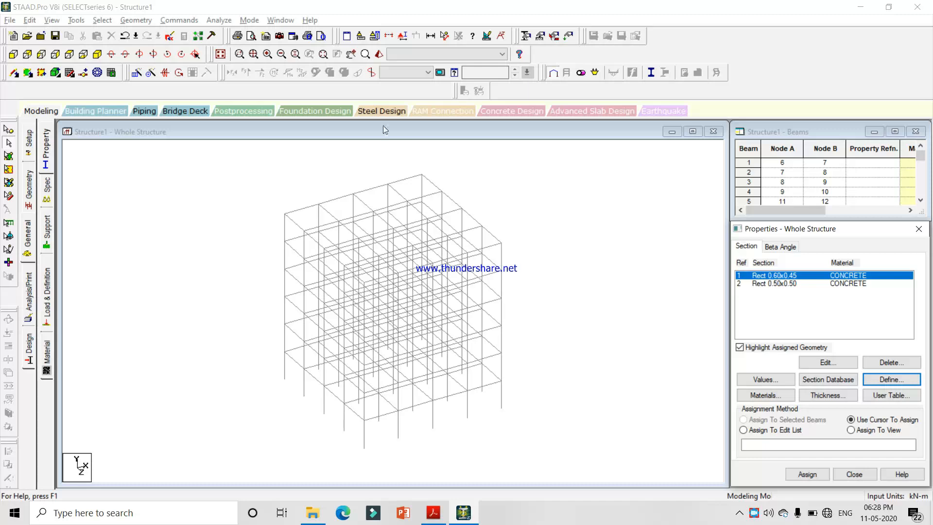
Assign the Rect 0.60x0.45 concrete section to all beams parallel to X and Z
{"action": "left_click", "coordinate": [109, 22]}
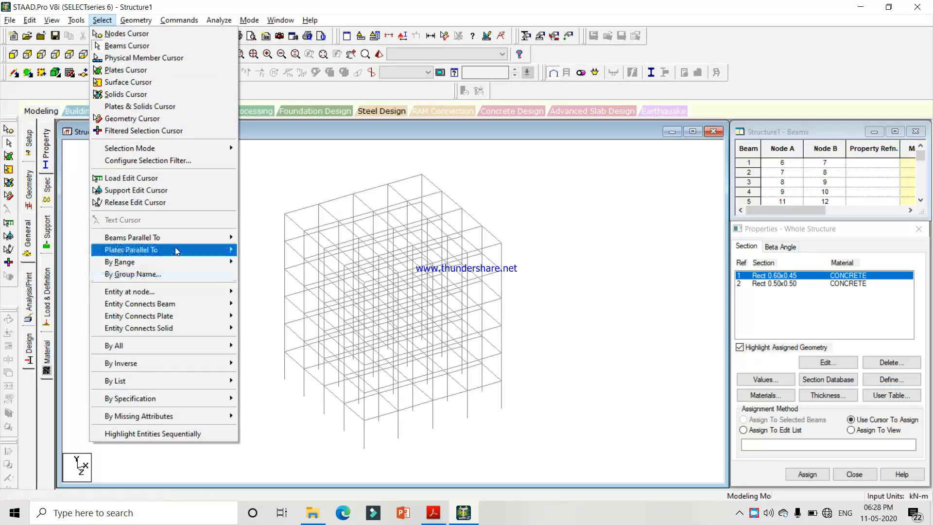
{"action": "mouse_move", "coordinate": [180, 237]}
{"action": "left_click", "coordinate": [252, 238]}
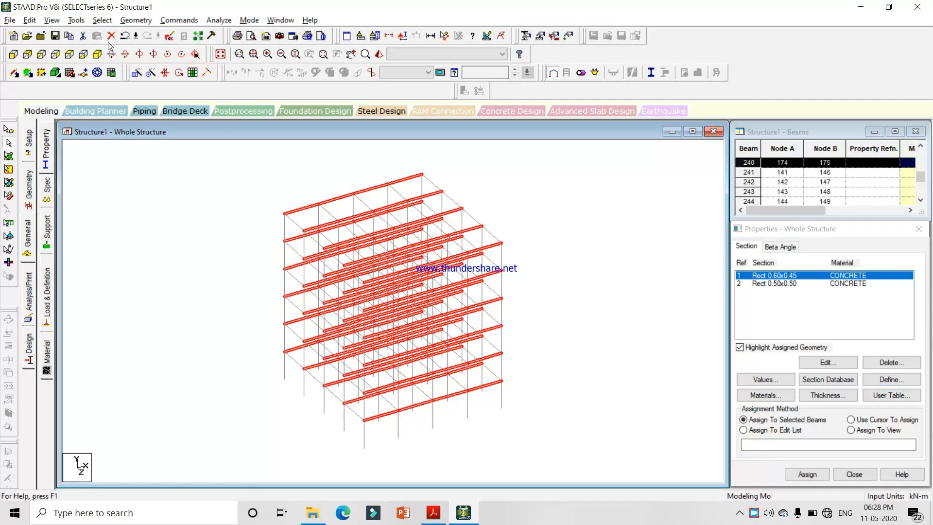
{"action": "left_click", "coordinate": [102, 20]}
{"action": "mouse_move", "coordinate": [194, 237]}
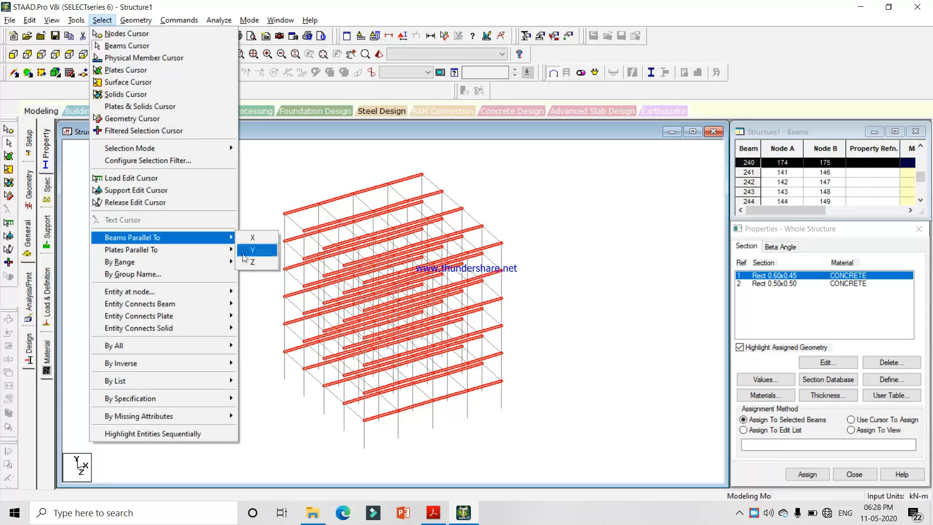
{"action": "left_click", "coordinate": [253, 262]}
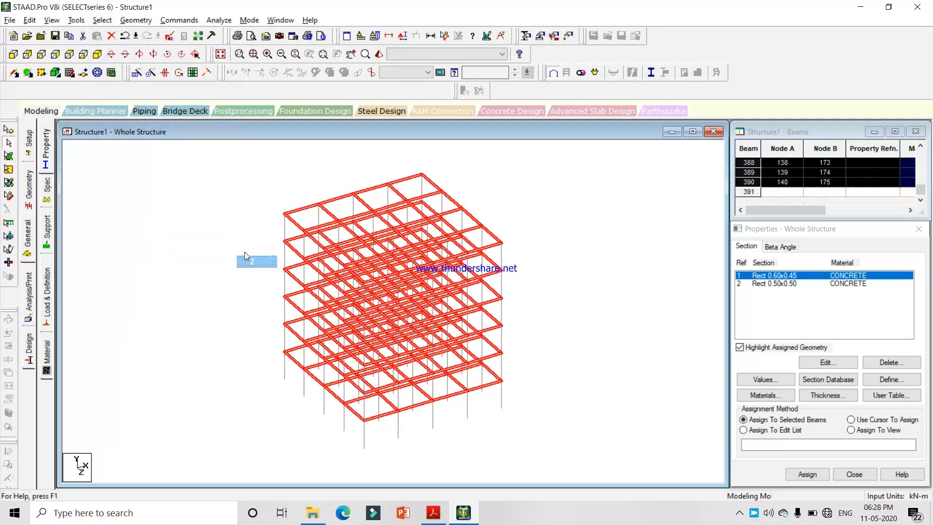
{"action": "left_click", "coordinate": [807, 474]}
{"action": "left_click", "coordinate": [846, 385]}
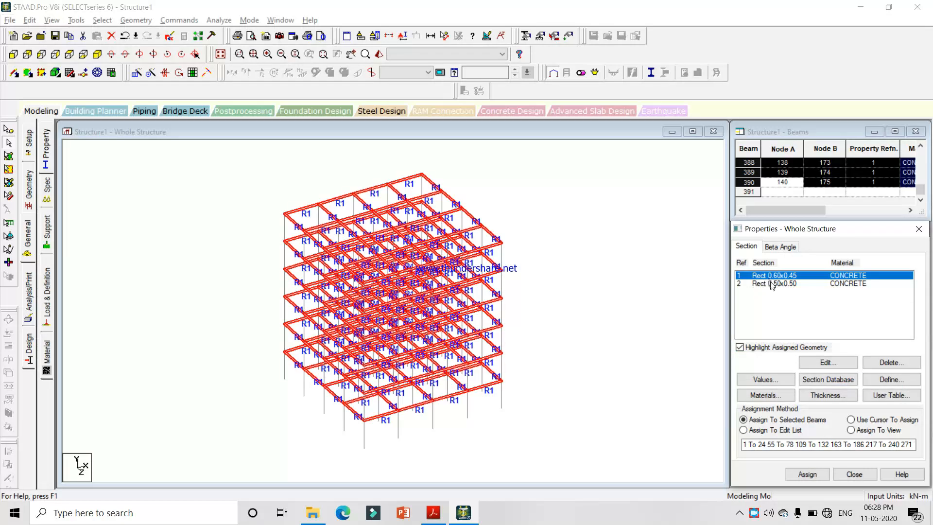
Assign the Rect 0.50x0.50 concrete section to all columns, the members parallel to Y
{"action": "left_click", "coordinate": [772, 283]}
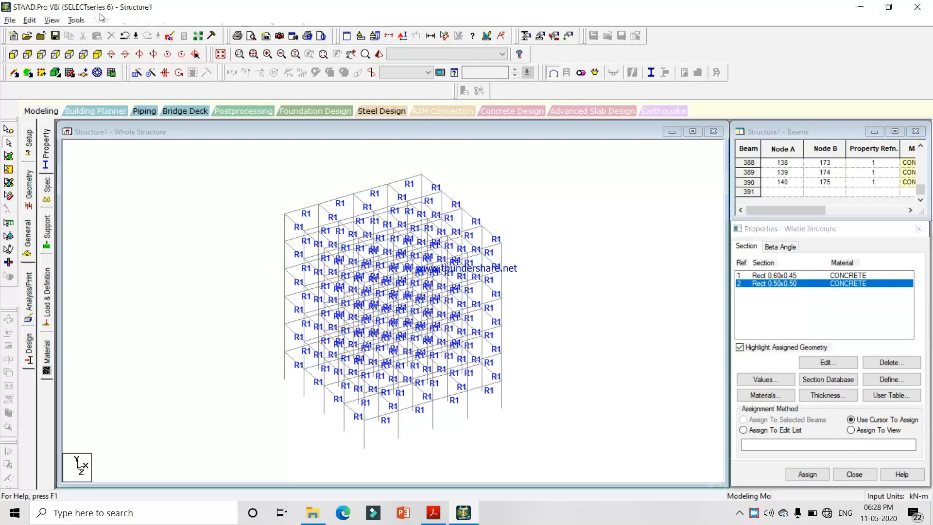
{"action": "double_click", "coordinate": [97, 9]}
{"action": "double_click", "coordinate": [597, 21]}
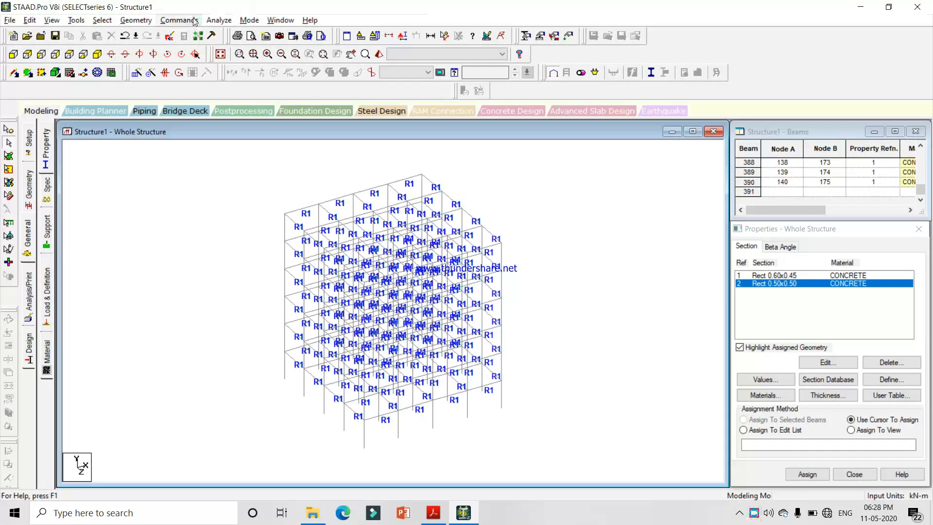
{"action": "left_click", "coordinate": [102, 20]}
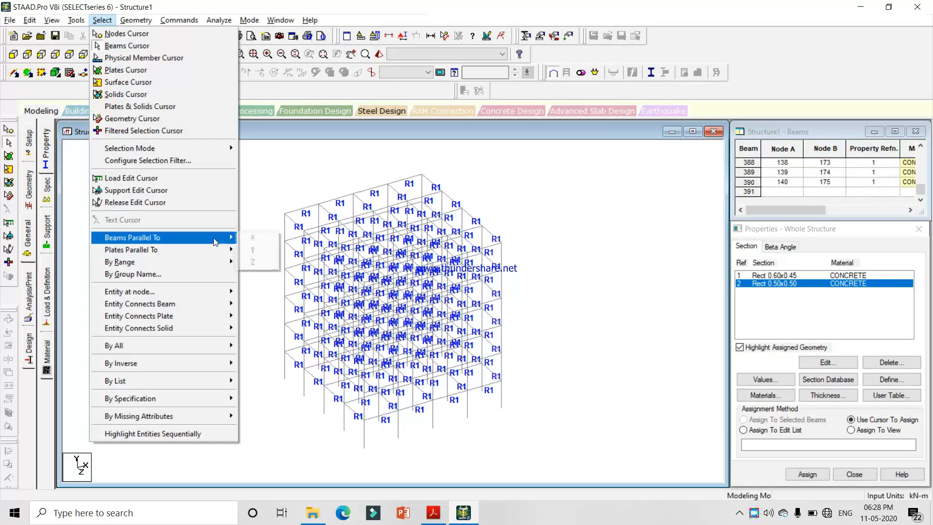
{"action": "left_click", "coordinate": [255, 250]}
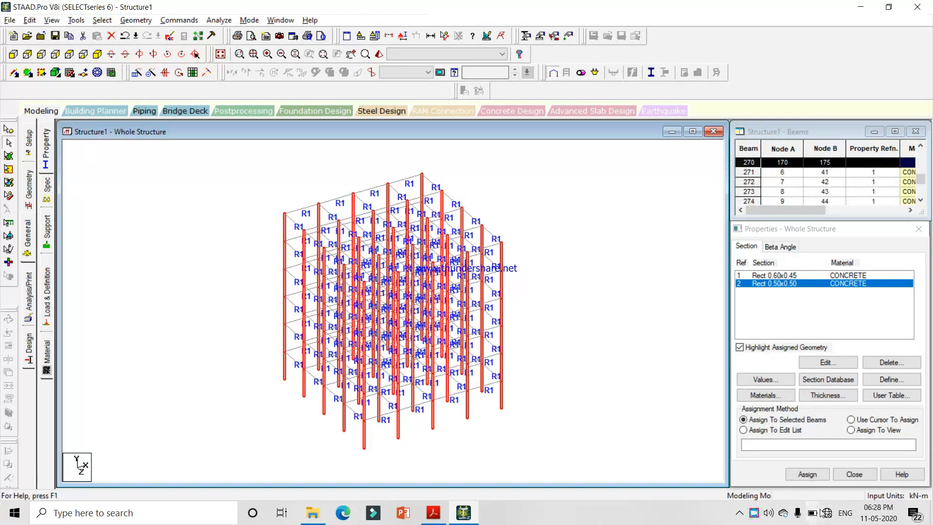
{"action": "left_click", "coordinate": [807, 474]}
{"action": "key", "text": "Return"}
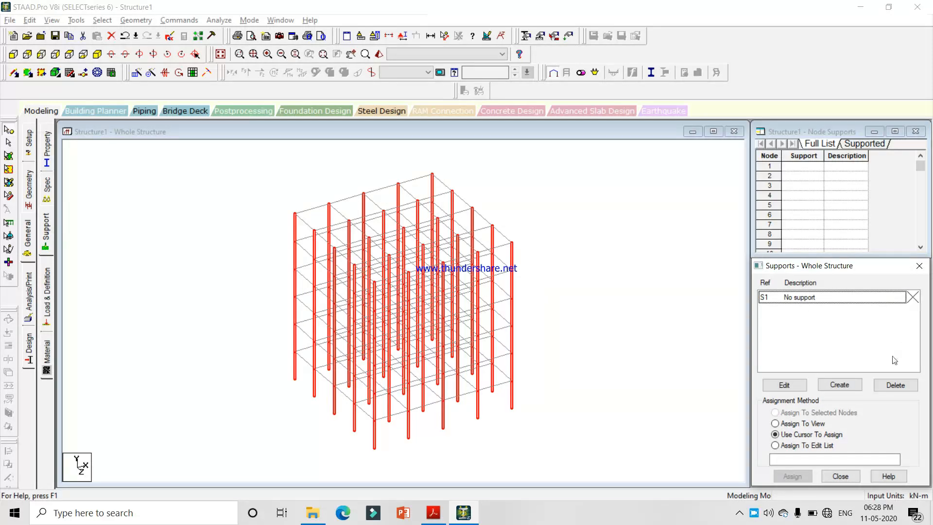
Create a fixed support for the whole structure and select it for assignment
{"action": "left_click", "coordinate": [839, 384]}
{"action": "left_click", "coordinate": [757, 488]}
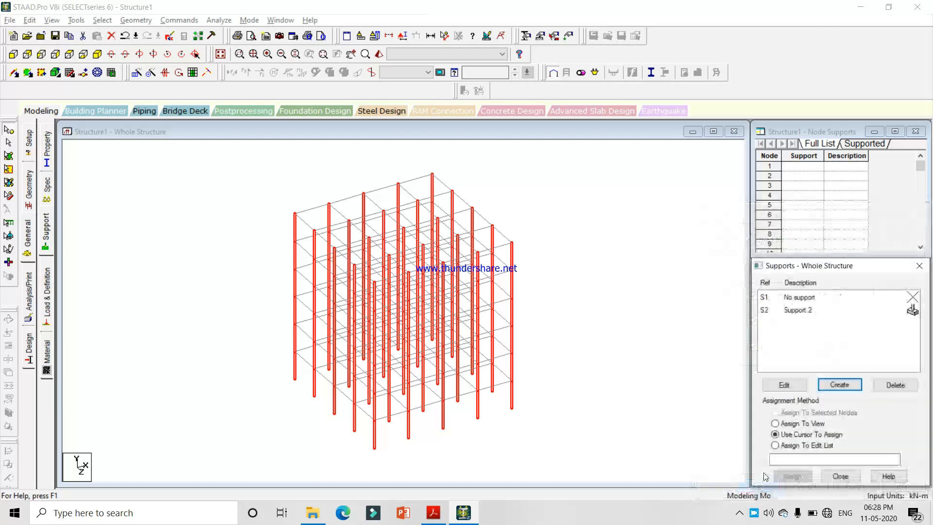
{"action": "double_click", "coordinate": [797, 311]}
{"action": "key", "text": "Return"}
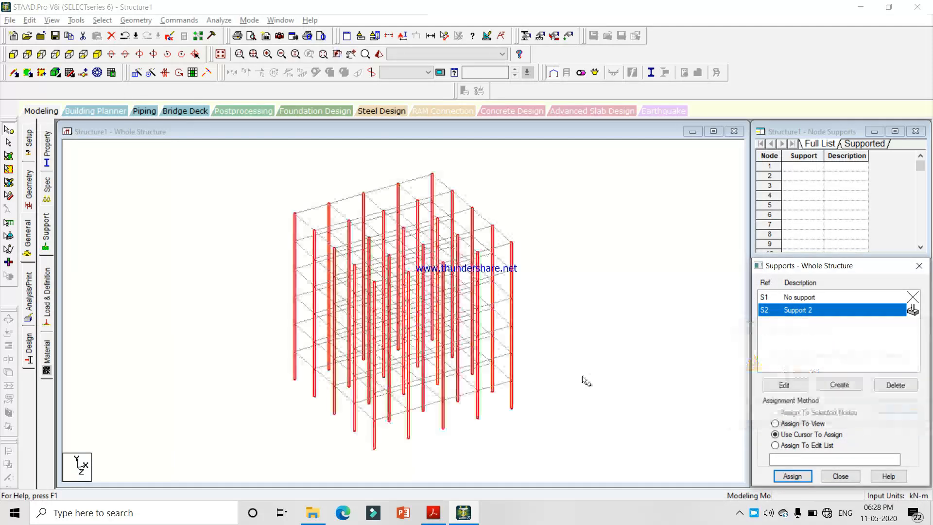
Select all nodes at the base of the columns and assign the fixed support to them
{"action": "left_click", "coordinate": [7, 131]}
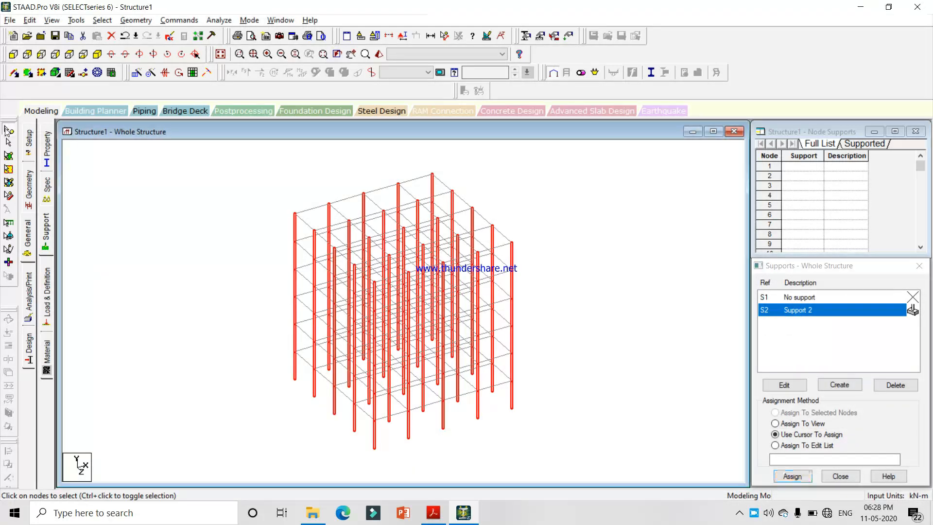
{"action": "left_click", "coordinate": [13, 54]}
{"action": "middle_click_drag", "start_coordinate": [238, 415], "coordinate": [225, 375]}
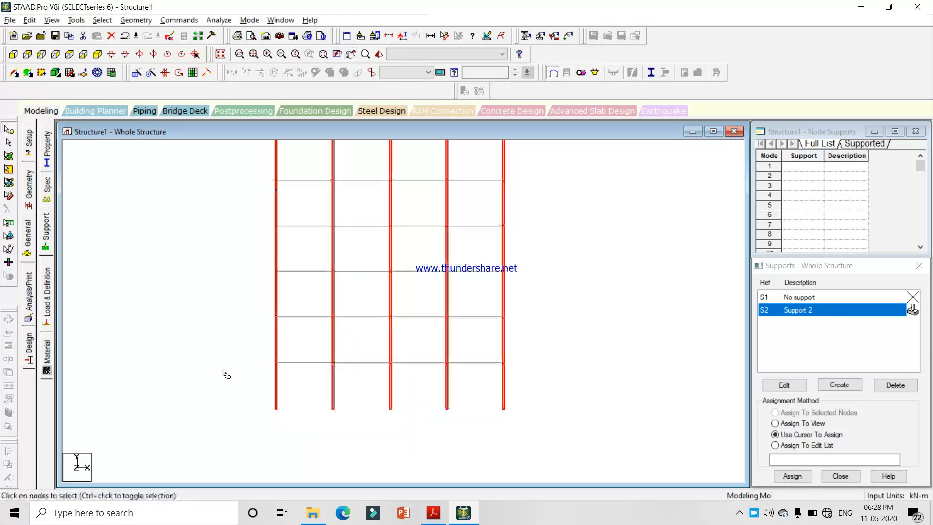
{"action": "left_click", "coordinate": [224, 382]}
{"action": "left_click_drag", "start_coordinate": [561, 445], "coordinate": [230, 383]}
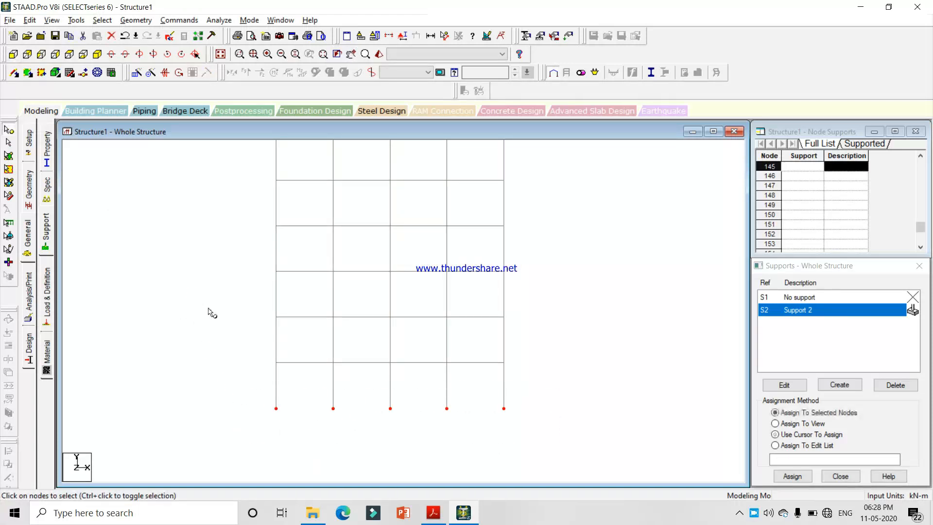
{"action": "left_click", "coordinate": [97, 55]}
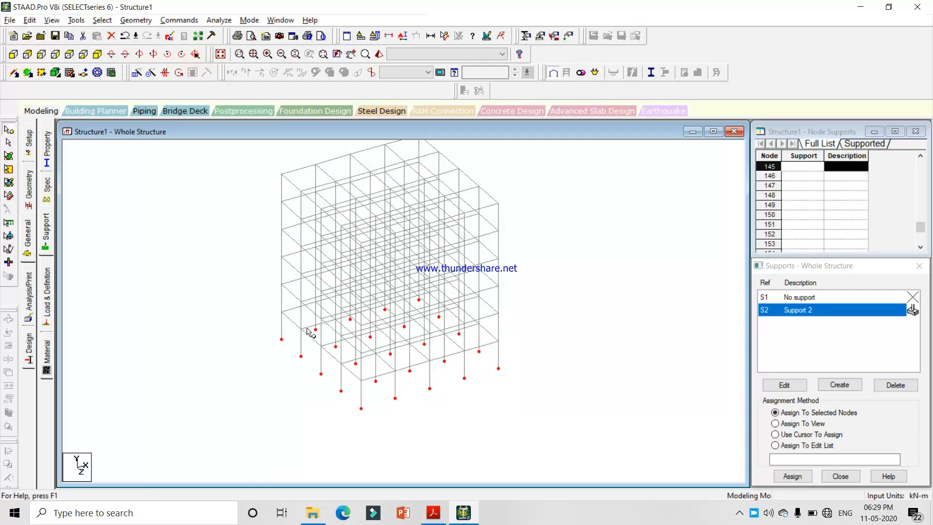
{"action": "left_click", "coordinate": [799, 476]}
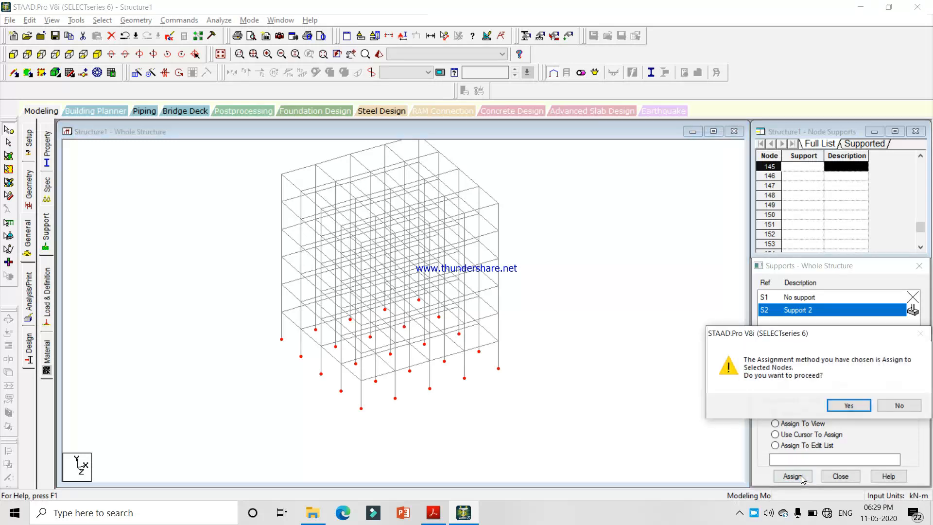
{"action": "key", "text": "Return"}
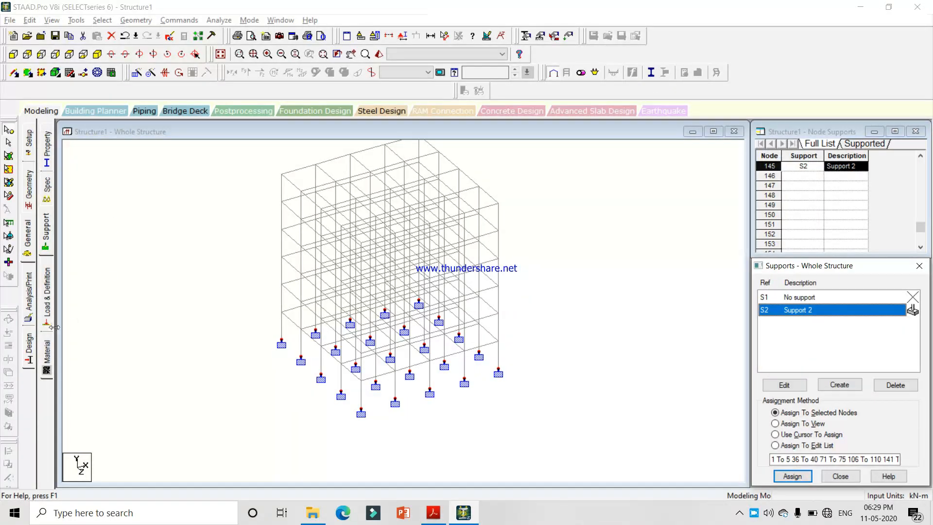
Start a new seismic definition of type Indian: IS 1893 - 2002/2005 in the load definitions
{"action": "left_click", "coordinate": [45, 300]}
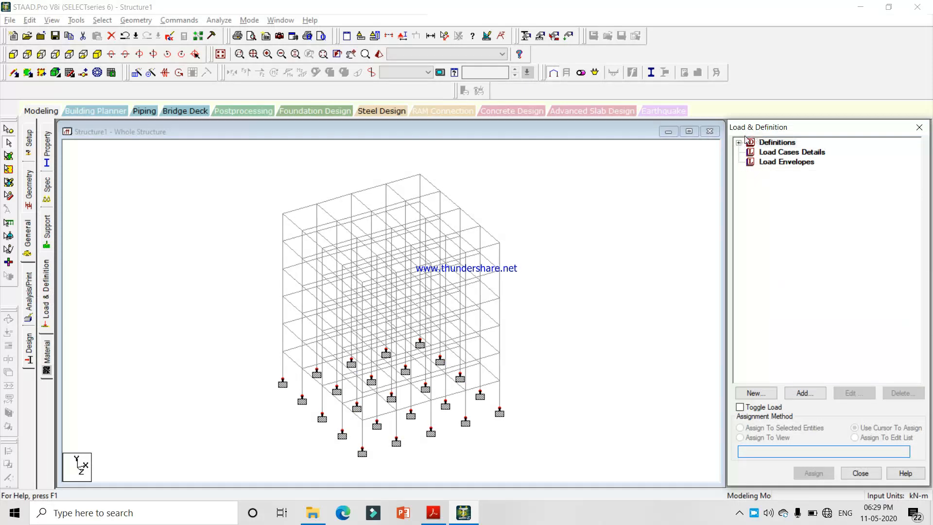
{"action": "left_click", "coordinate": [751, 142]}
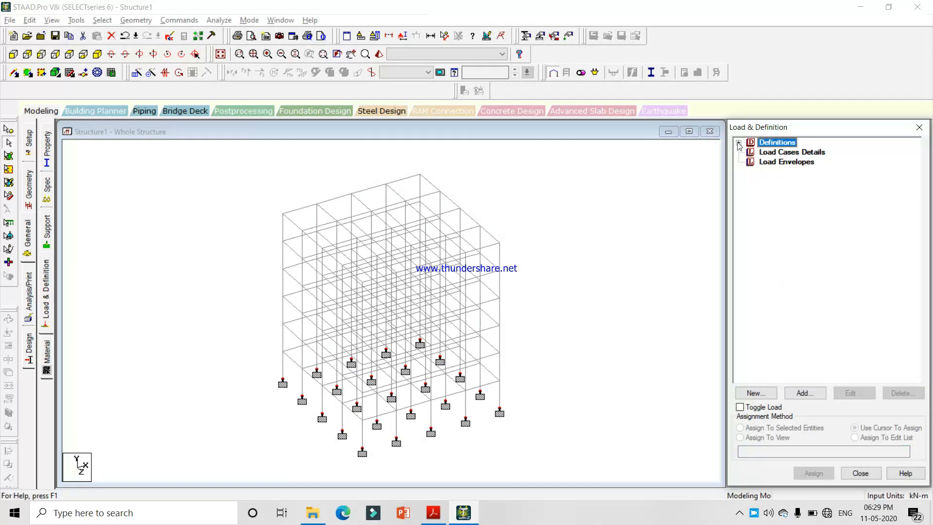
{"action": "left_click", "coordinate": [738, 143]}
{"action": "left_click", "coordinate": [804, 200]}
{"action": "left_click", "coordinate": [815, 392]}
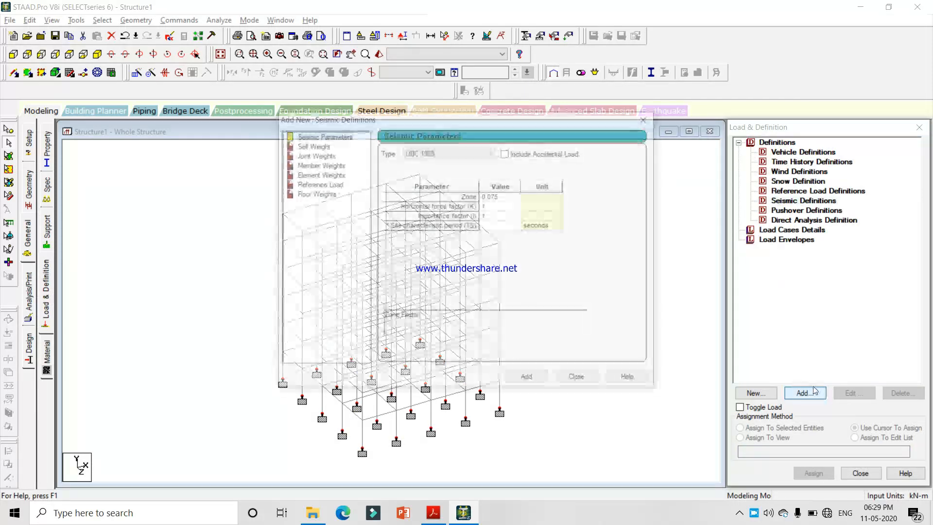
{"action": "left_click", "coordinate": [476, 152]}
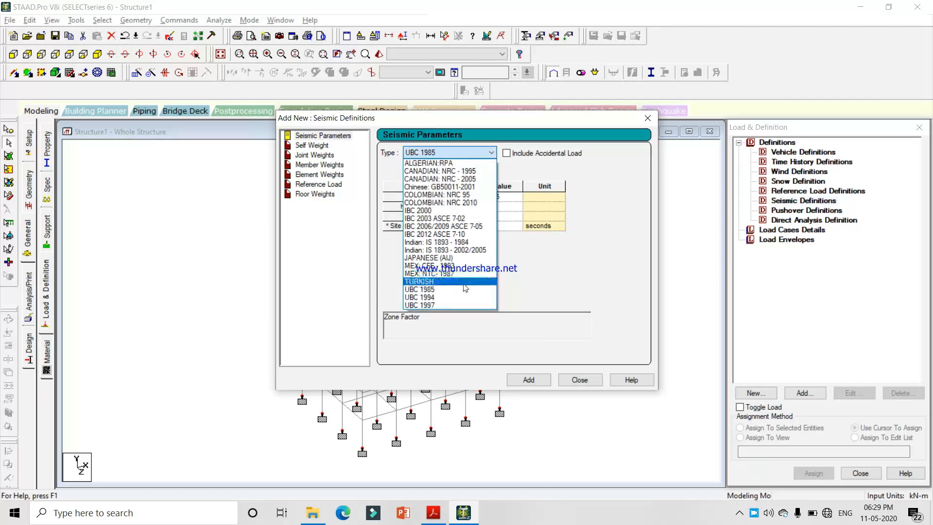
{"action": "left_click", "coordinate": [465, 250]}
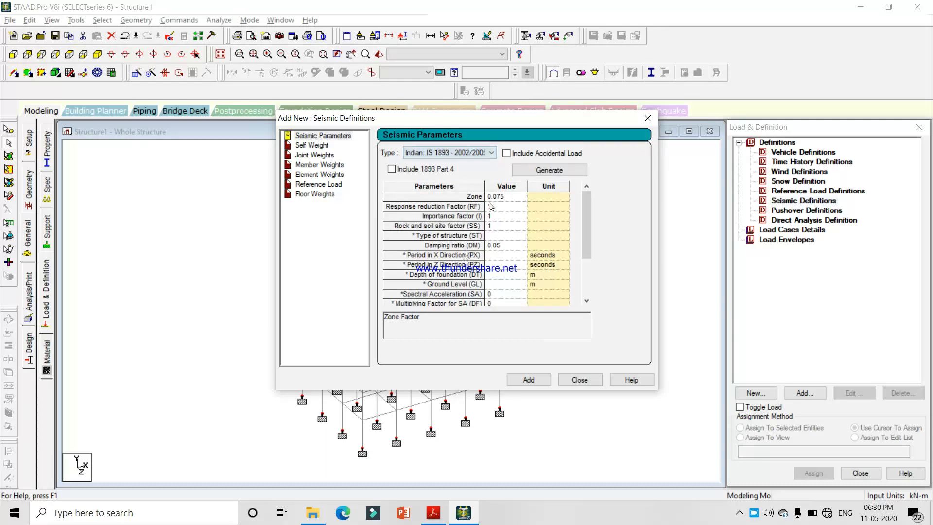
Set the zone to 0.25, response reduction factor to 5, importance factor to 1, rock and soil site factor to 2 and type of structure to 1
{"action": "left_click", "coordinate": [516, 199]}
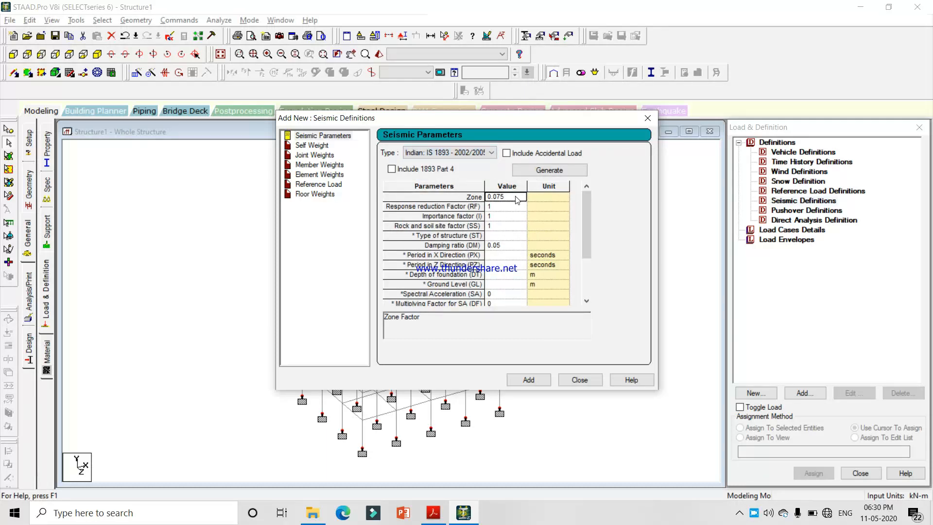
{"action": "type", "text": "0.2"}
{"action": "key", "text": "Return"}
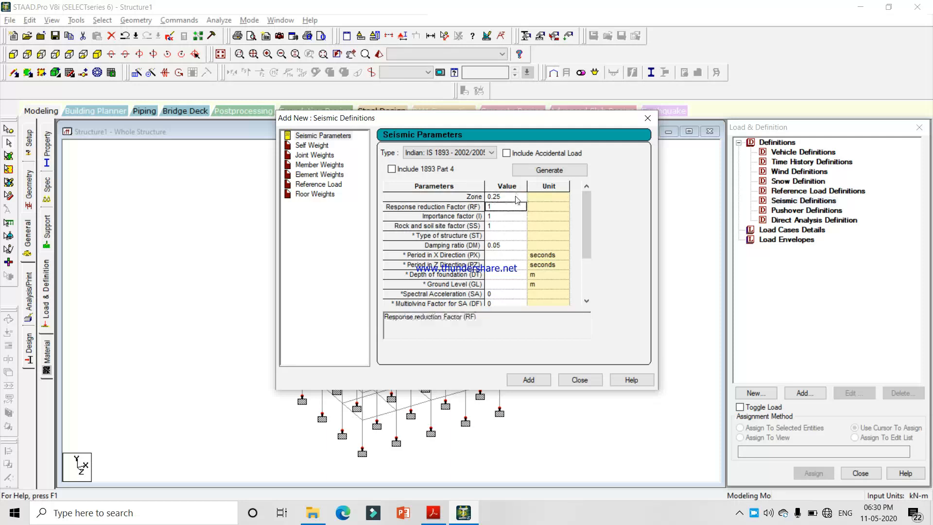
{"action": "type", "text": "5"}
{"action": "key", "text": "Return"}
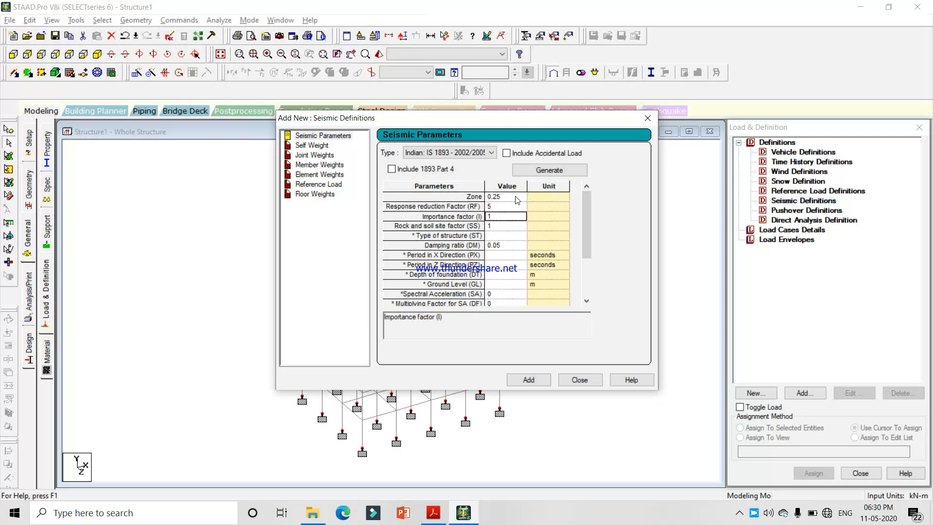
{"action": "key", "text": "Return"}
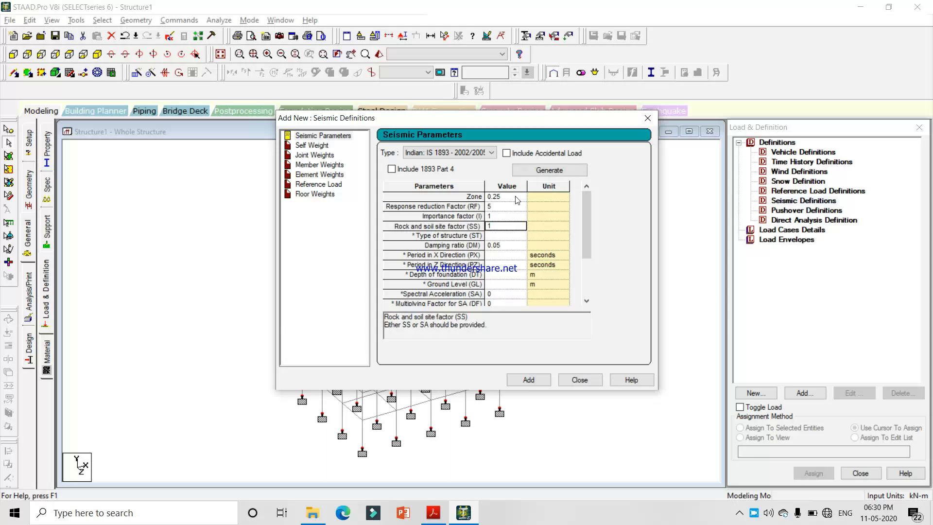
{"action": "type", "text": "2"}
{"action": "key", "text": "Return"}
{"action": "type", "text": "1"}
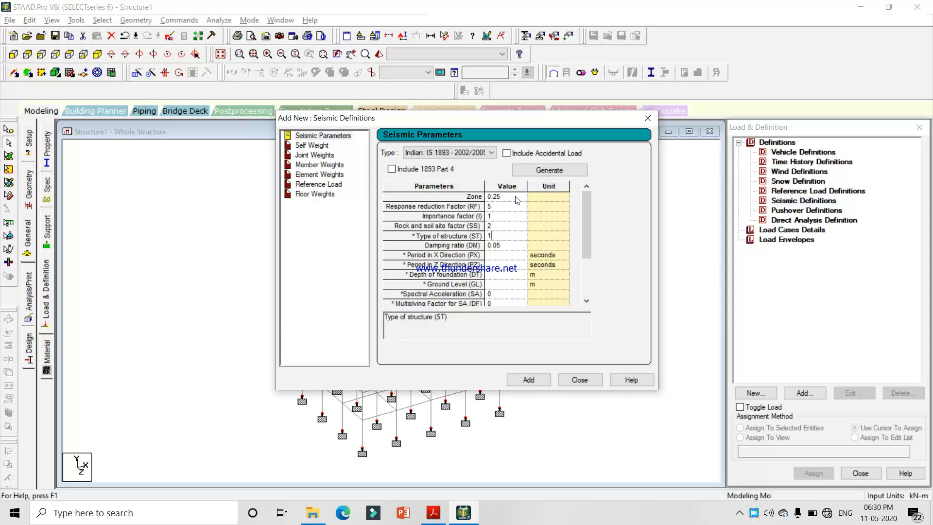
{"action": "key", "text": "Return"}
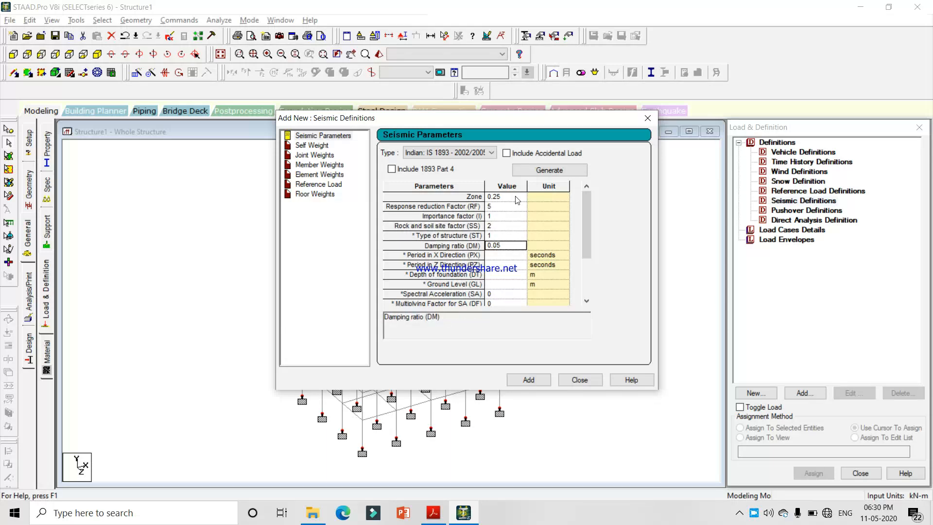
{"action": "key", "text": "Return"}
Check the natural period in the manual earthquake load PDF, and set the period to 0.348 seconds in X direction and 0.345 in Z direction
{"action": "key", "text": "alt+Tab"}
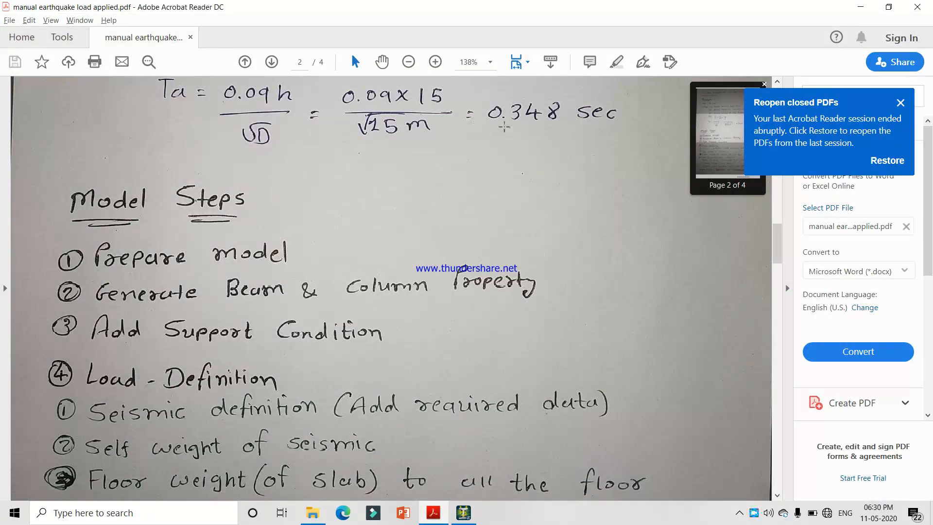
{"action": "key", "text": "alt+Tab"}
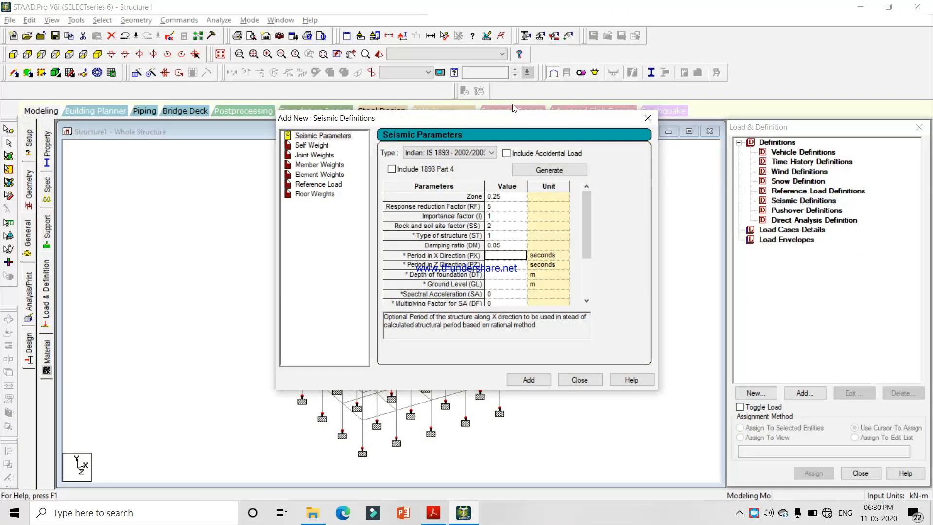
{"action": "type", "text": "0.348"}
{"action": "key", "text": "Tab"}
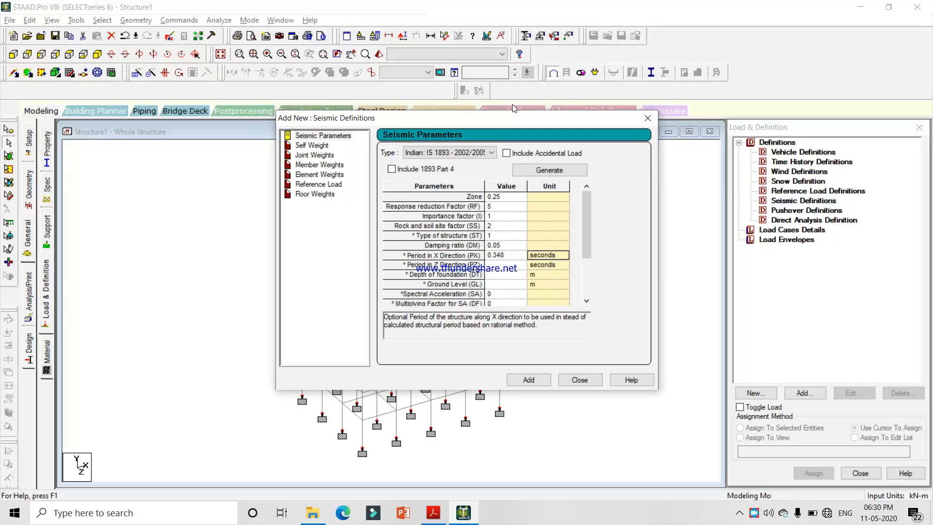
{"action": "key", "text": "Down"}
{"action": "key", "text": "Down"}
{"action": "key", "text": "Left"}
{"action": "key", "text": "Up"}
{"action": "type", "text": "0."}
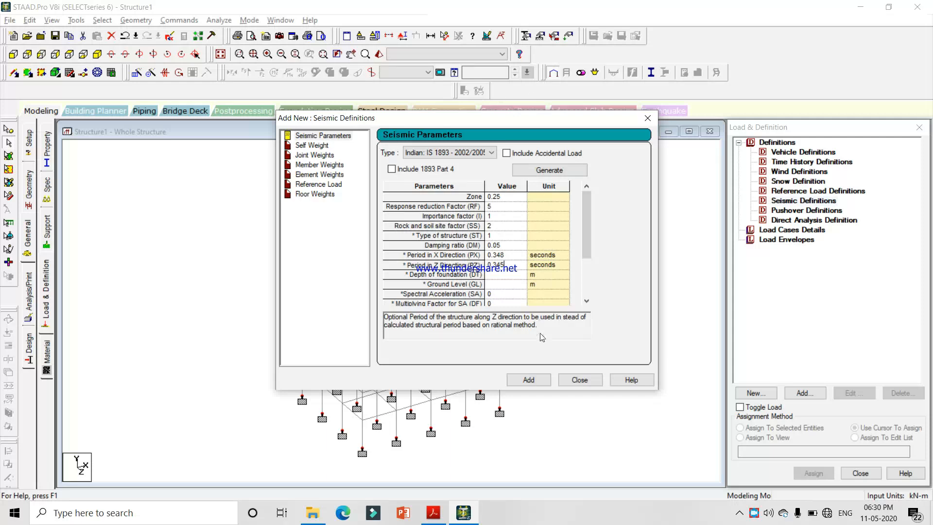
Add the seismic parameters to the seismic definition, and add a self weight with factor 1
{"action": "left_click", "coordinate": [543, 379]}
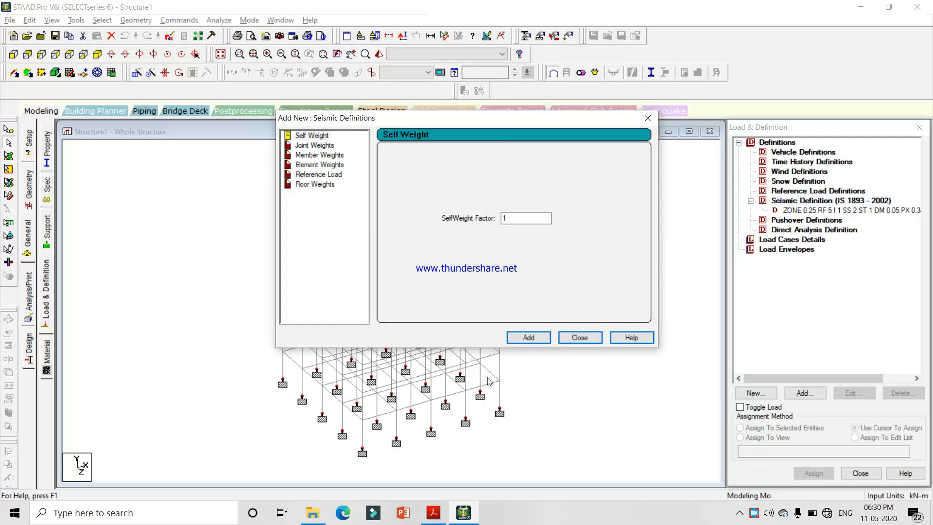
{"action": "left_click", "coordinate": [530, 338]}
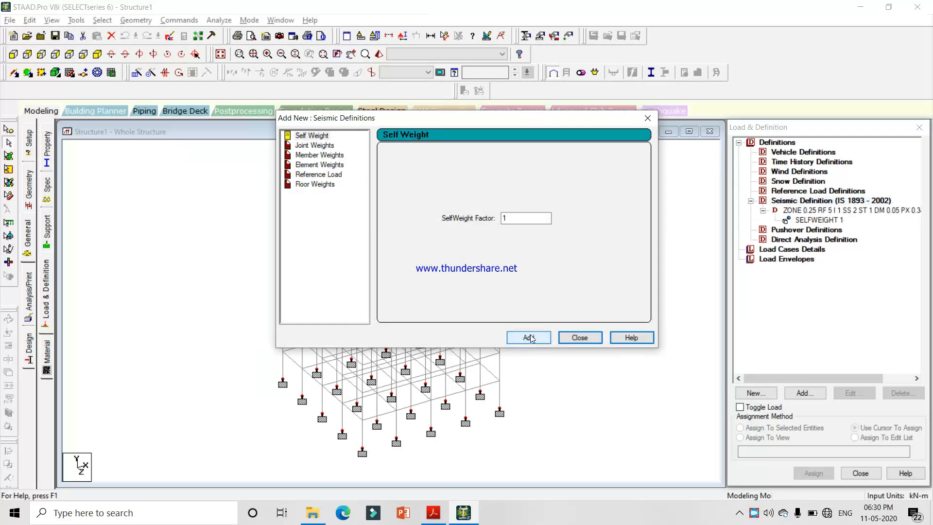
Check the model steps in the manual earthquake load PDF, and set a floor weight pressure of 5 kN/m2 for the seismic definition
{"action": "key", "text": "alt+Tab"}
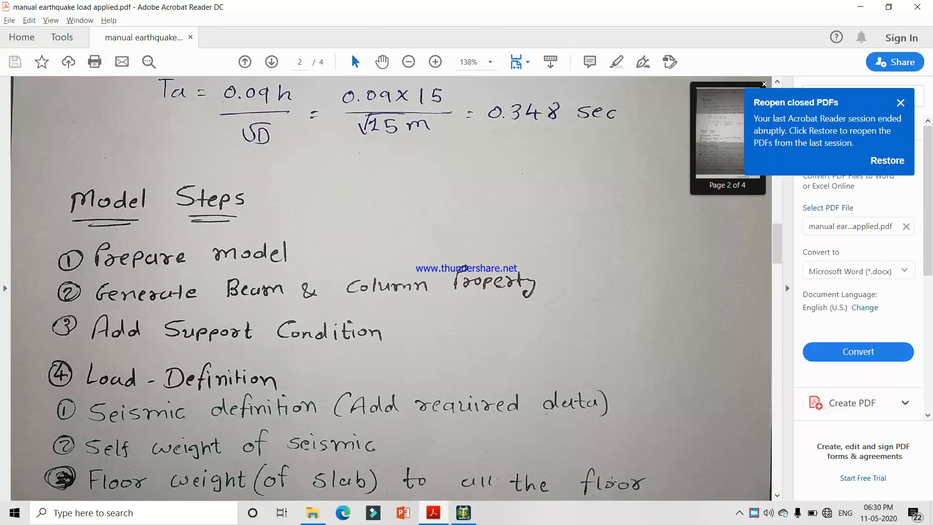
{"action": "key", "text": "alt+Tab"}
{"action": "left_click", "coordinate": [311, 174]}
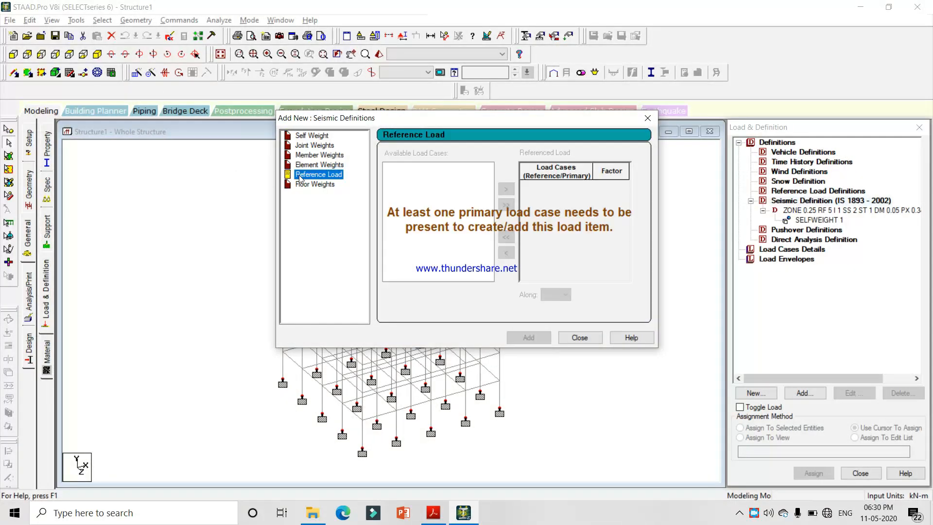
{"action": "left_click", "coordinate": [315, 184]}
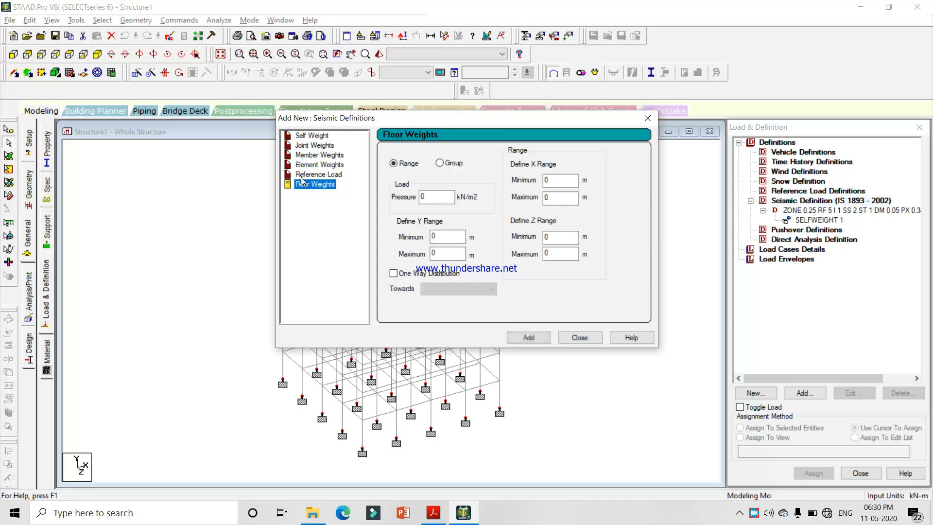
{"action": "double_click", "coordinate": [428, 195]}
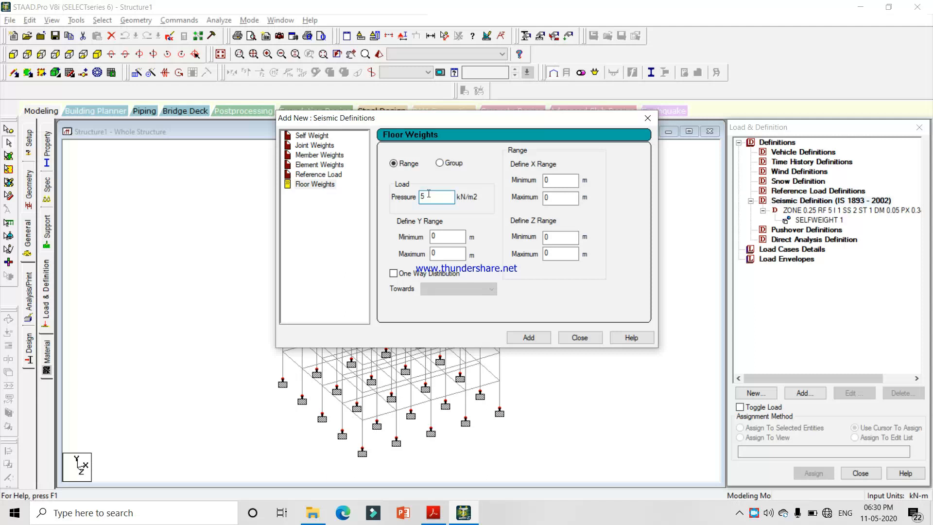
Set the floor weight's Y range from 3 to 18 m, and move the dialog clear of the structure
{"action": "key", "text": "Tab"}
{"action": "key", "text": "Tab"}
{"action": "key", "text": "Tab"}
{"action": "key", "text": "Tab"}
{"action": "key", "text": "shift+Tab"}
{"action": "key", "text": "shift+Tab"}
{"action": "key", "text": "shift+Tab"}
{"action": "key", "text": "shift+Tab"}
{"action": "key", "text": "shift+Tab"}
{"action": "left_click_drag", "start_coordinate": [401, 117], "coordinate": [485, 116]}
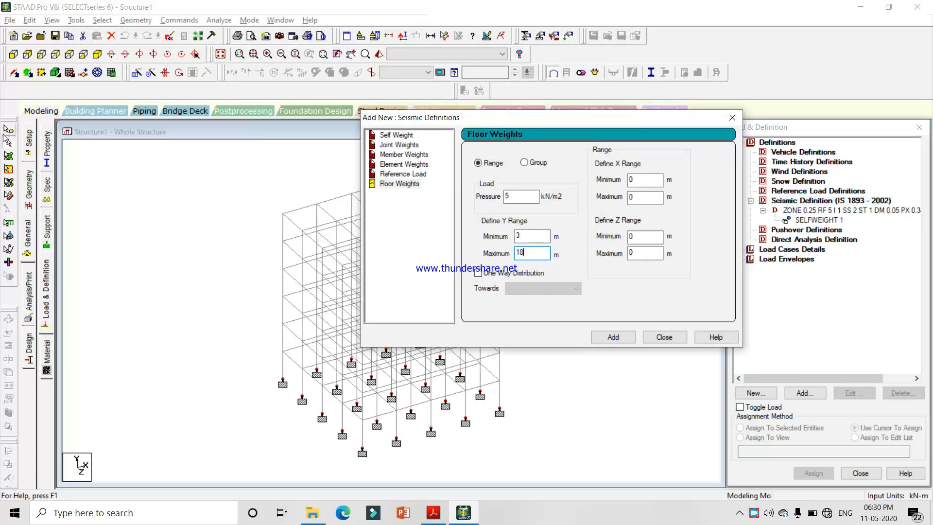
Check the height of the structure's top corner node, and add the 5 kN/m2 floor weight to the seismic definition
{"action": "left_click", "coordinate": [8, 129]}
{"action": "double_click", "coordinate": [284, 214]}
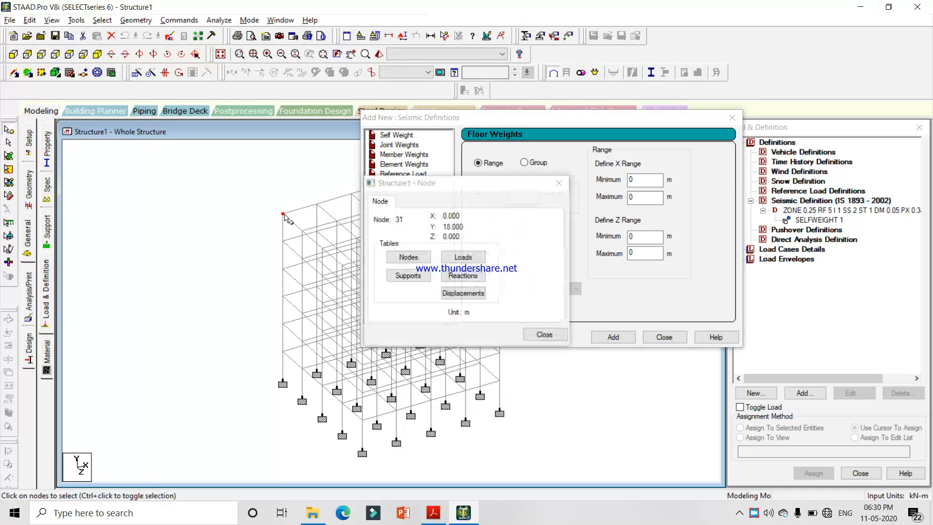
{"action": "left_click", "coordinate": [536, 335]}
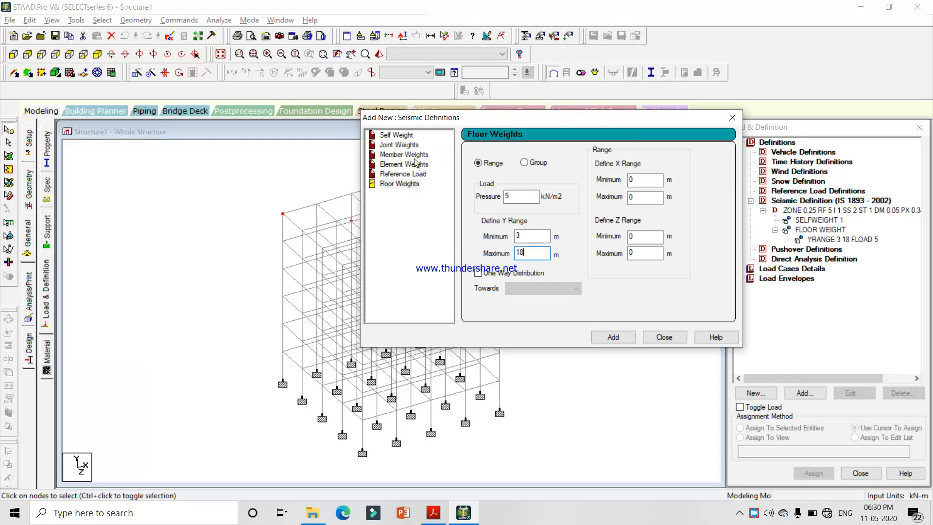
Add a second floor weight of 2 kN/m2 with a Y range from 3 to 15 m
{"action": "left_click", "coordinate": [408, 186]}
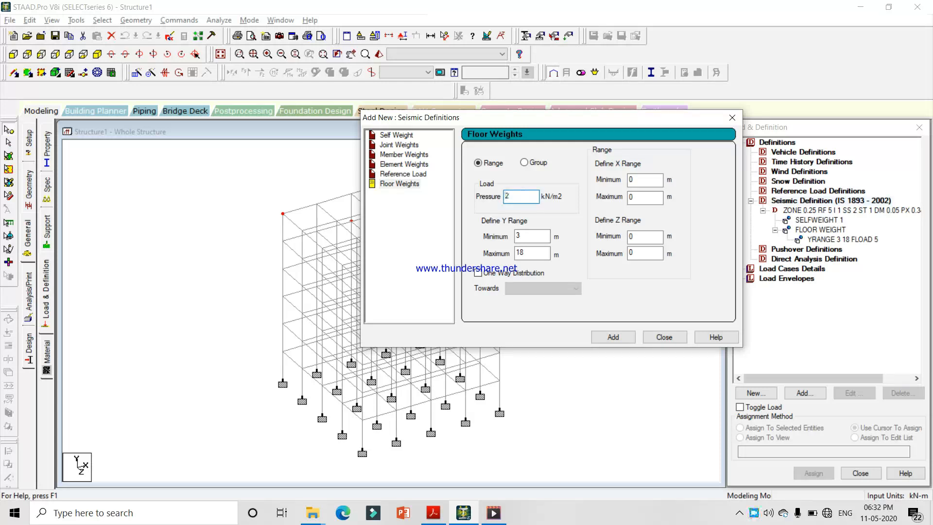
{"action": "left_click", "coordinate": [532, 256]}
{"action": "left_click", "coordinate": [614, 338]}
Look up the exterior wall load in the manual earthquake load PDF, and add a uniform (UNI) member weight of 22.8 kN/m
{"action": "left_click", "coordinate": [396, 155]}
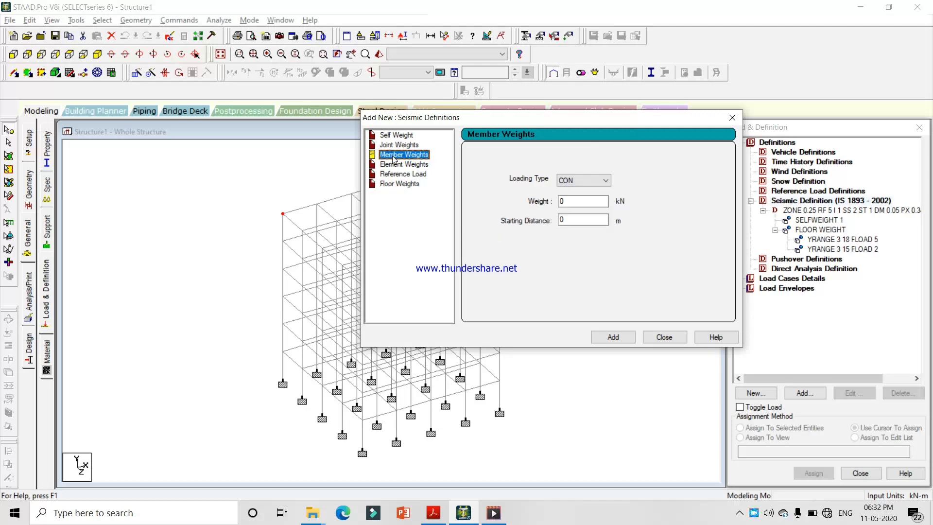
{"action": "left_click", "coordinate": [602, 180]}
{"action": "left_click", "coordinate": [601, 199]}
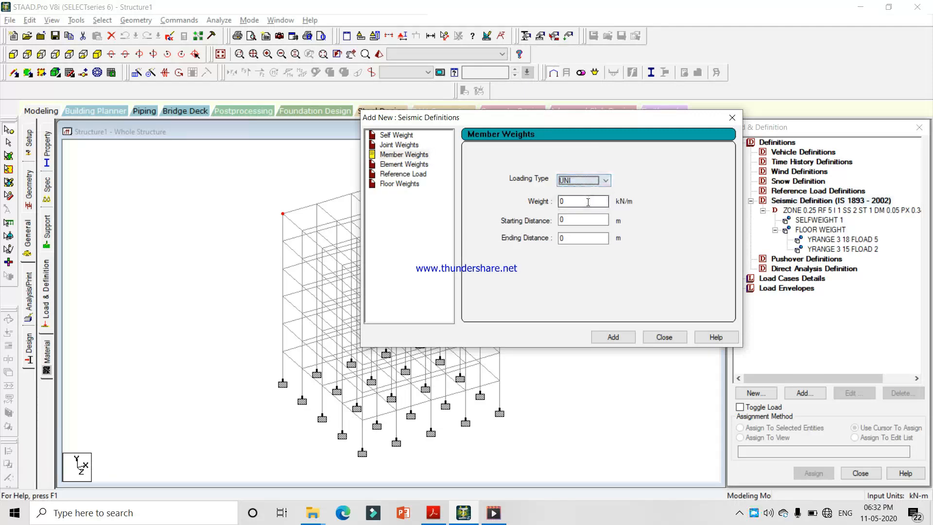
{"action": "key", "text": "alt+Tab"}
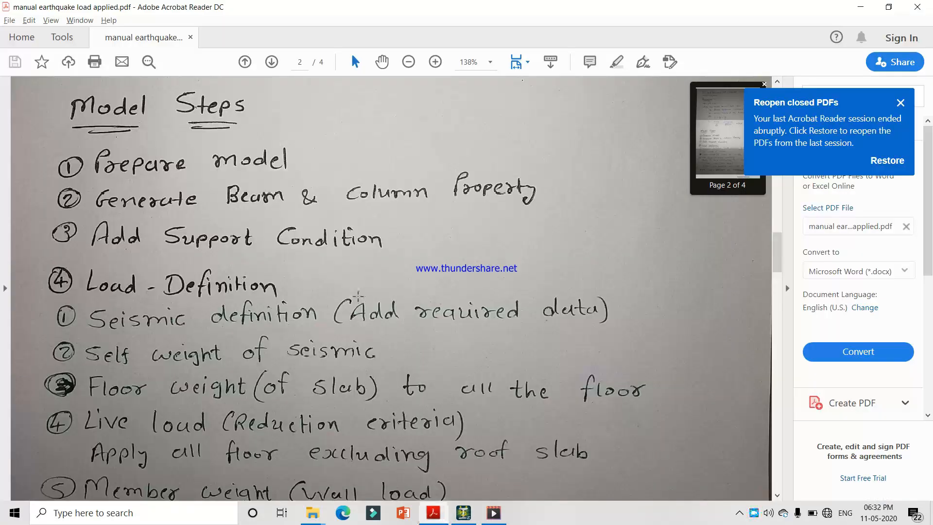
{"action": "scroll", "coordinate": [388, 291], "scroll_direction": "up", "scroll_amount": 10}
{"action": "scroll", "coordinate": [410, 266], "scroll_direction": "up", "scroll_amount": 15}
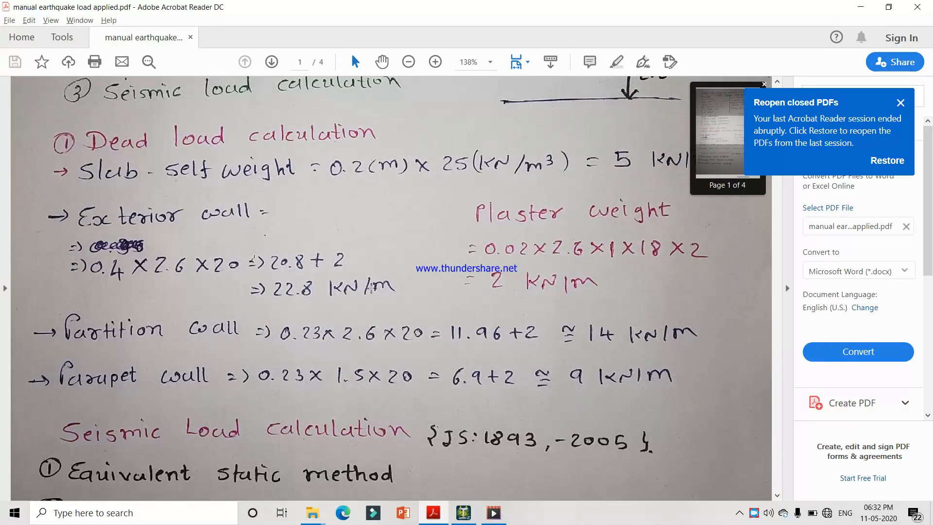
{"action": "key", "text": "alt+Tab"}
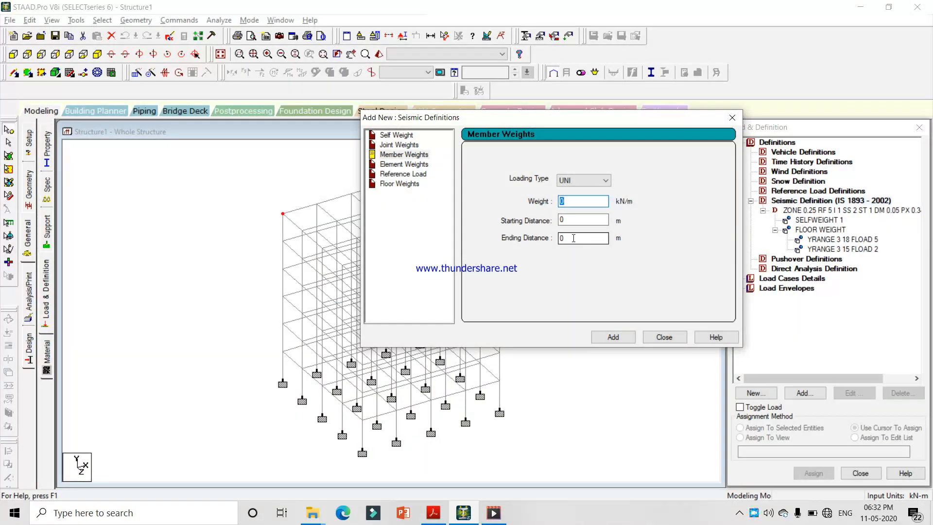
{"action": "key", "text": "Return"}
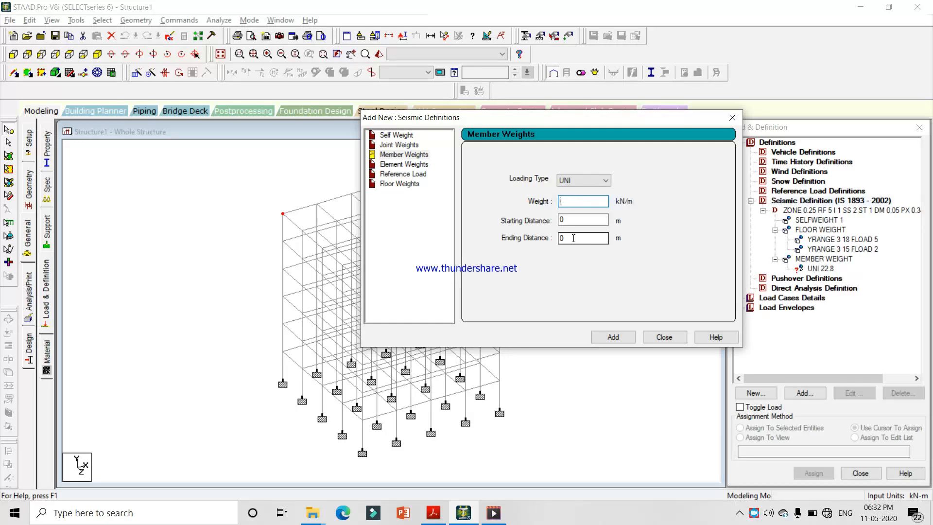
Check the wall loads in the PDF again, and add uniform member weights of 14 kN/m and 19 kN/m
{"action": "key", "text": "alt+Tab"}
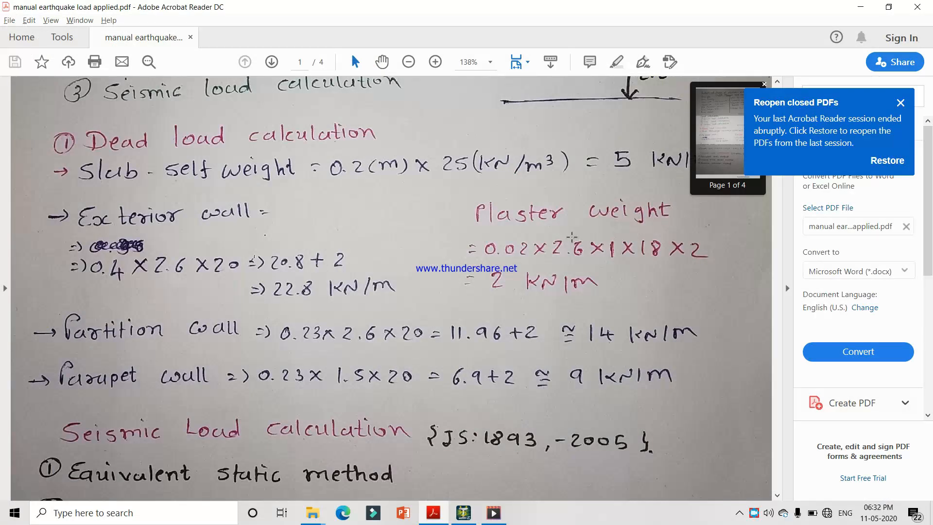
{"action": "key", "text": "alt+Tab"}
{"action": "key", "text": "Return"}
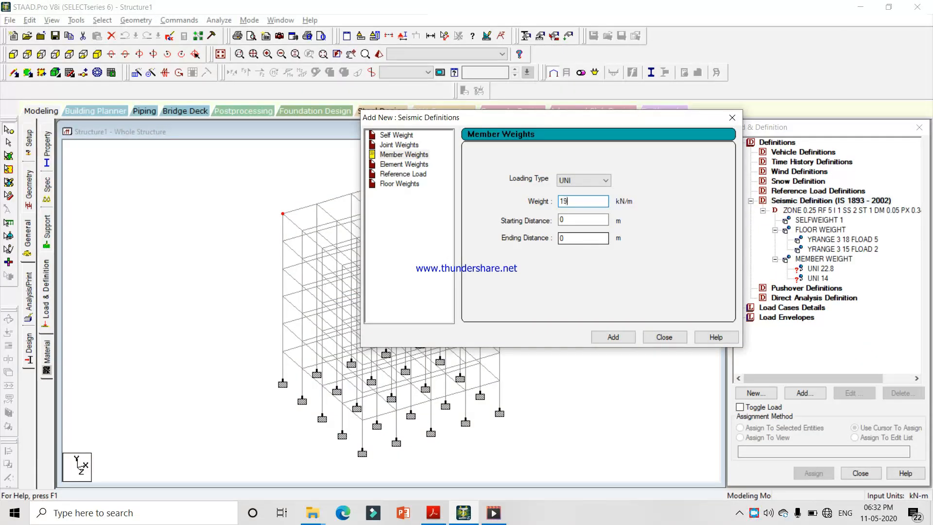
{"action": "key", "text": "Return"}
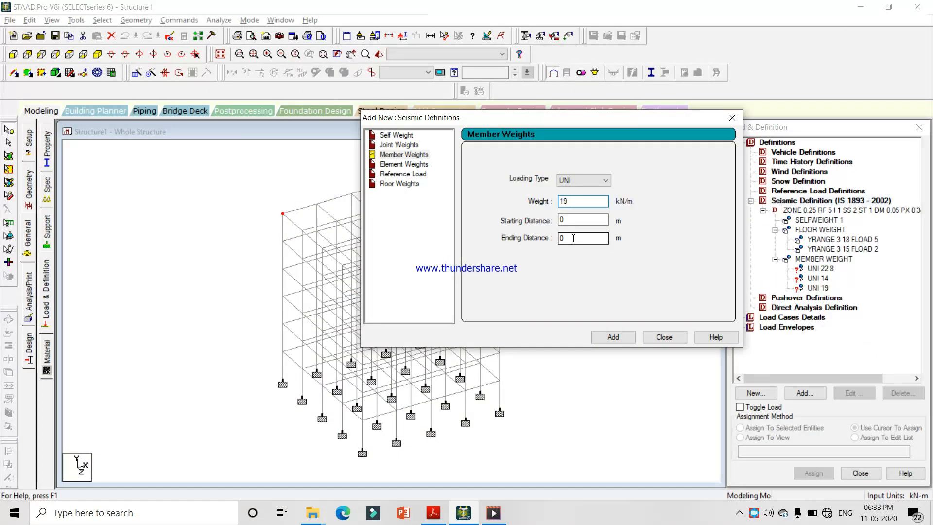
Review the load definition steps for the seismic definition in the manual earthquake load PDF
{"action": "key", "text": "alt+Tab"}
{"action": "scroll", "coordinate": [504, 287], "scroll_direction": "down", "scroll_amount": 8}
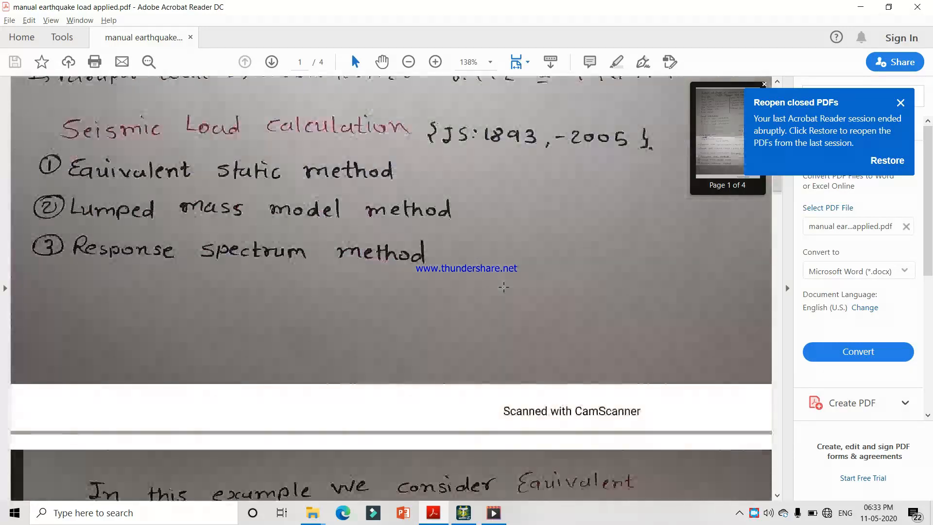
{"action": "scroll", "coordinate": [504, 286], "scroll_direction": "down", "scroll_amount": 20}
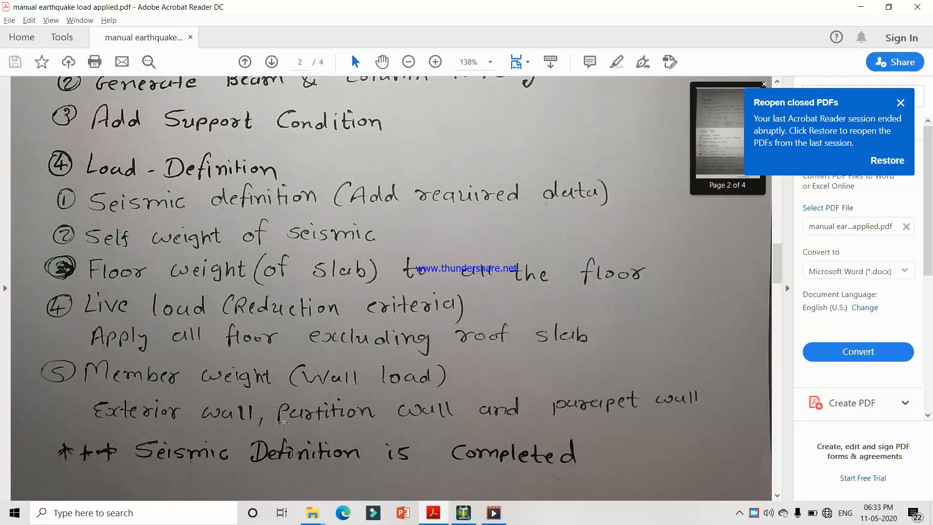
{"action": "scroll", "coordinate": [498, 442], "scroll_direction": "down", "scroll_amount": 10}
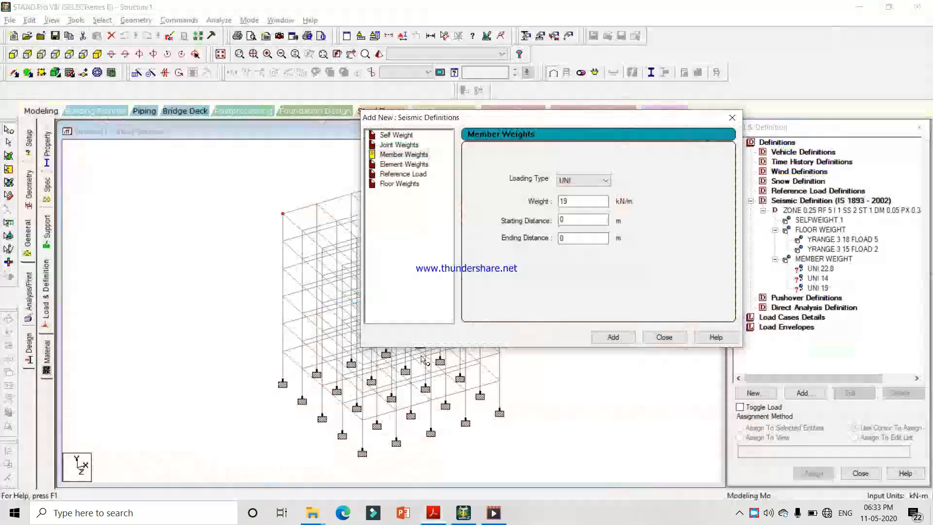
Add the 19 kN/m uniform member weight a second time, and delete the duplicate from the seismic definition
{"action": "left_click", "coordinate": [613, 337]}
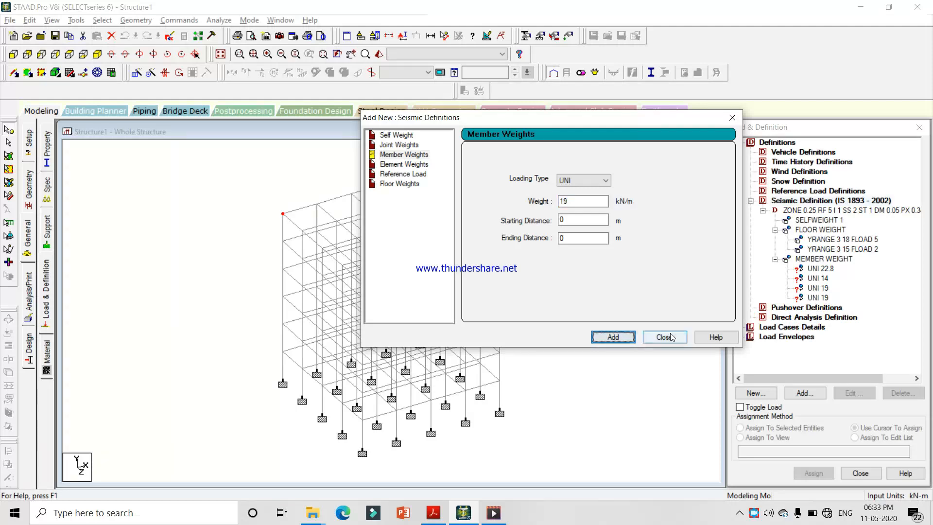
{"action": "left_click", "coordinate": [650, 337]}
{"action": "left_click", "coordinate": [817, 298]}
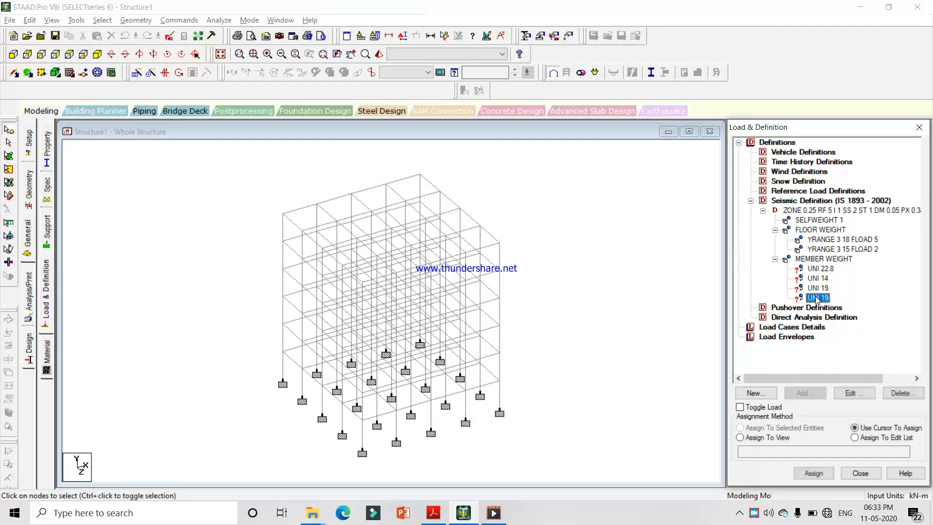
{"action": "key", "text": "Delete"}
Change the 19 kN/m uniform member weight in the seismic definition to 9 kN/m
{"action": "double_click", "coordinate": [817, 288]}
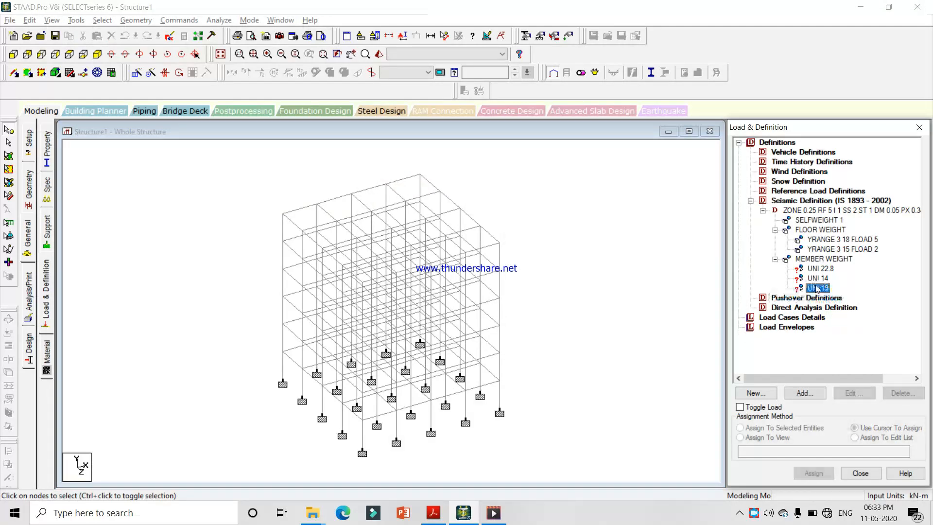
{"action": "left_click", "coordinate": [429, 227]}
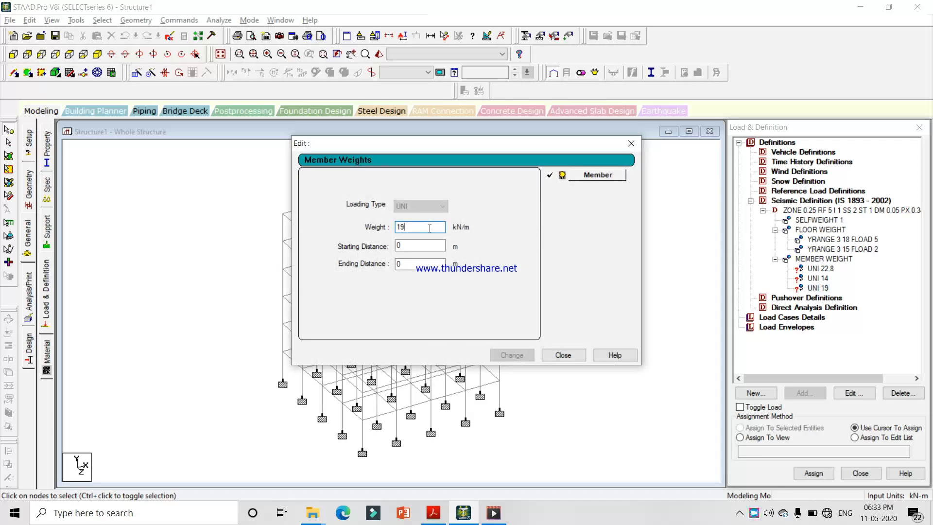
{"action": "key", "text": "BackSpace"}
{"action": "key", "text": "BackSpace"}
{"action": "type", "text": "9"}
{"action": "left_click", "coordinate": [520, 355]}
{"action": "left_click", "coordinate": [563, 355]}
Add a primary load case of loading type Seismic titled EQ X
{"action": "left_click", "coordinate": [809, 317]}
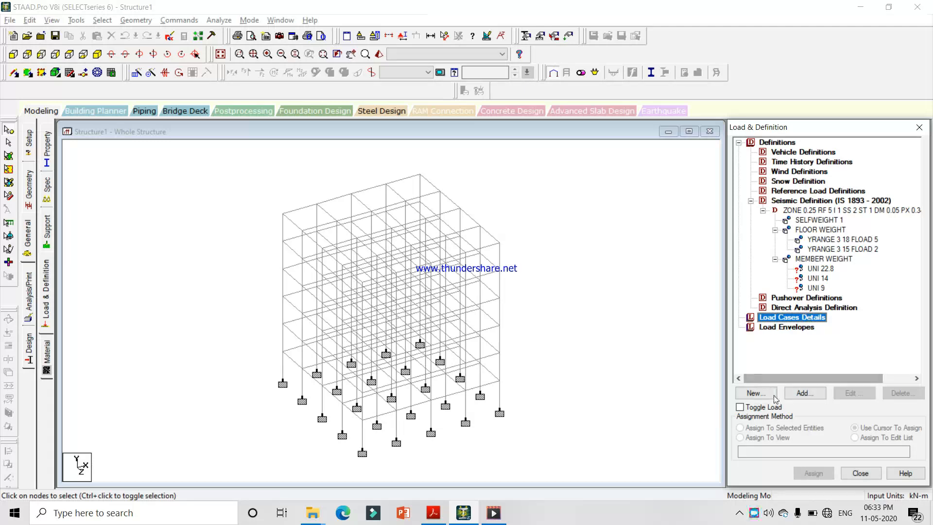
{"action": "left_click", "coordinate": [804, 392]}
{"action": "left_click", "coordinate": [515, 186]}
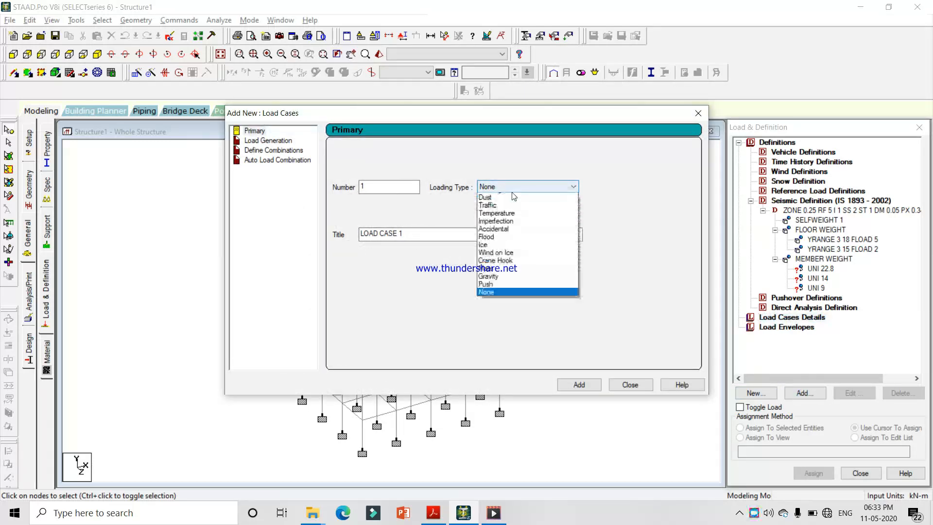
{"action": "left_click", "coordinate": [500, 229]}
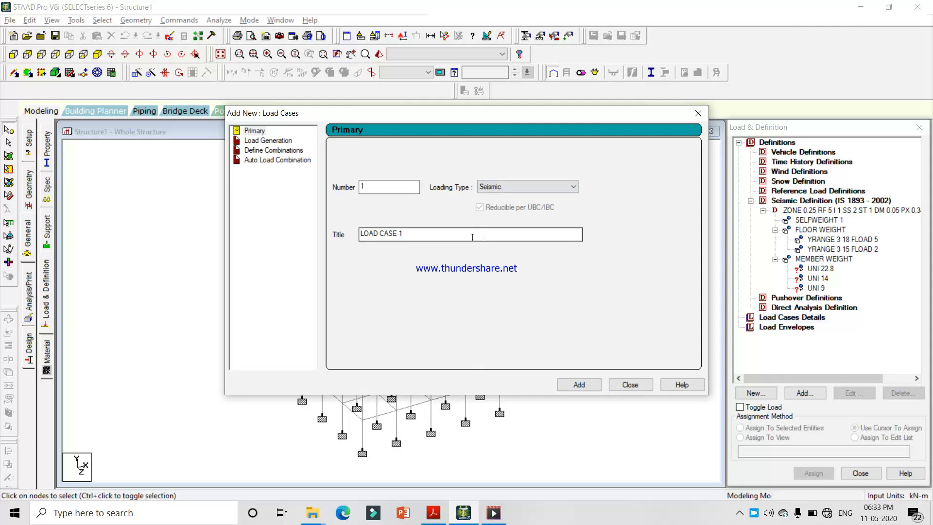
{"action": "double_click", "coordinate": [467, 239]}
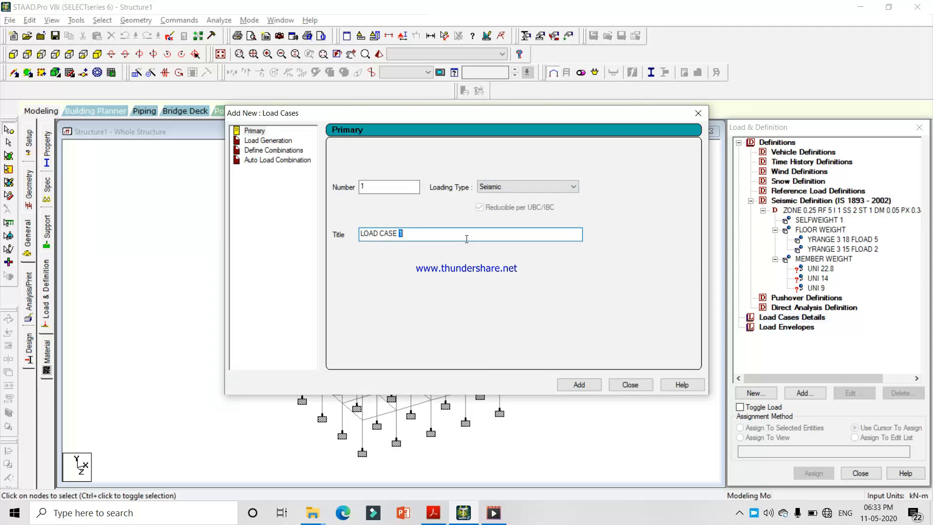
{"action": "key", "text": "ctrl+a"}
{"action": "type", "text": "eq"}
{"action": "key", "text": "BackSpace"}
{"action": "key", "text": "Return"}
Add a second Seismic primary load case titled EQ Z
{"action": "key", "text": "ctrl+a"}
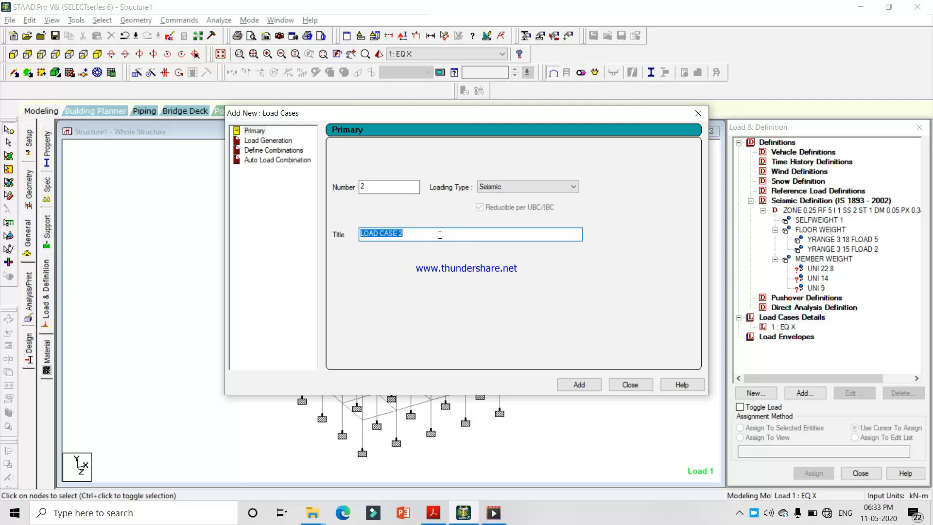
{"action": "type", "text": "q"}
{"action": "type", "text": "EQ Z"}
{"action": "key", "text": "Return"}
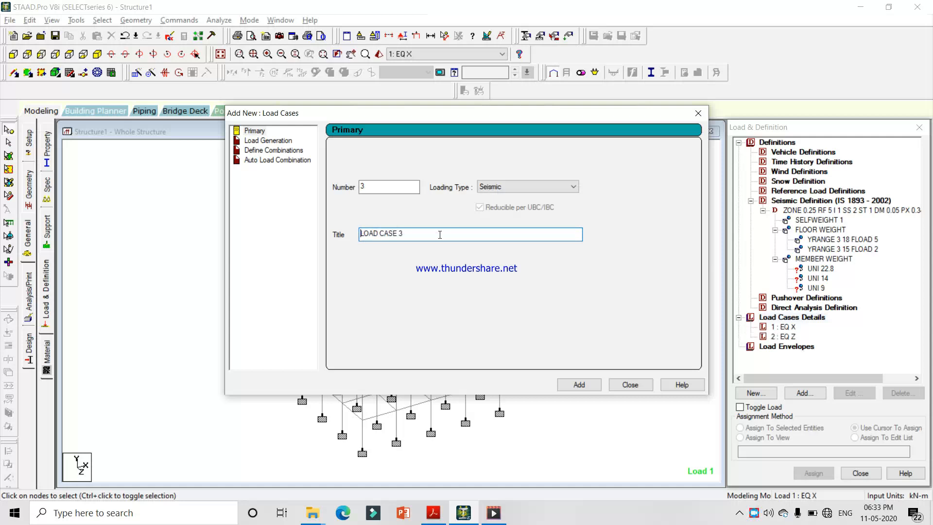
Add a primary load case of loading type Dead titled DL
{"action": "left_click", "coordinate": [490, 194]}
{"action": "left_click", "coordinate": [491, 197]}
{"action": "left_click", "coordinate": [459, 232]}
{"action": "key", "text": "ctrl+a"}
{"action": "type", "text": "DL"}
{"action": "key", "text": "Return"}
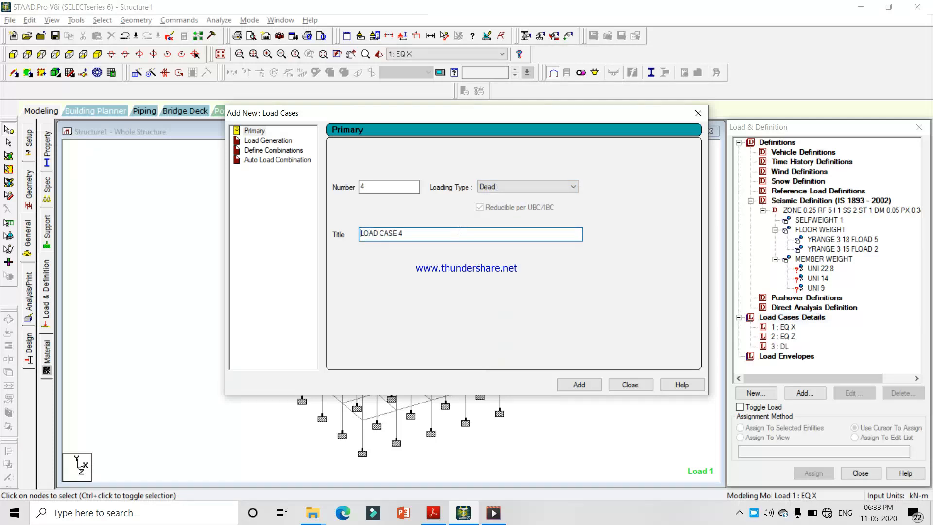
Add a primary load case of loading type Live titled LL
{"action": "left_click", "coordinate": [490, 190]}
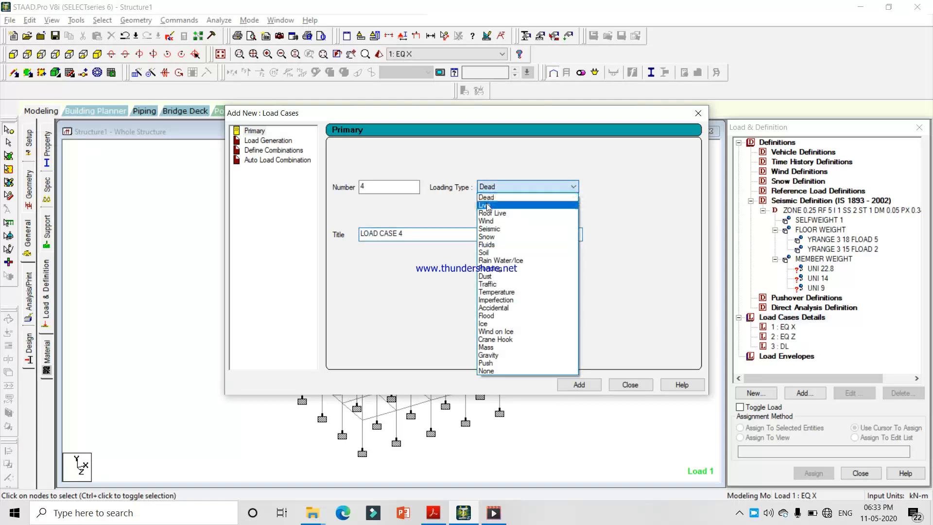
{"action": "left_click", "coordinate": [488, 204]}
{"action": "left_click", "coordinate": [460, 233]}
{"action": "type", "text": "A"}
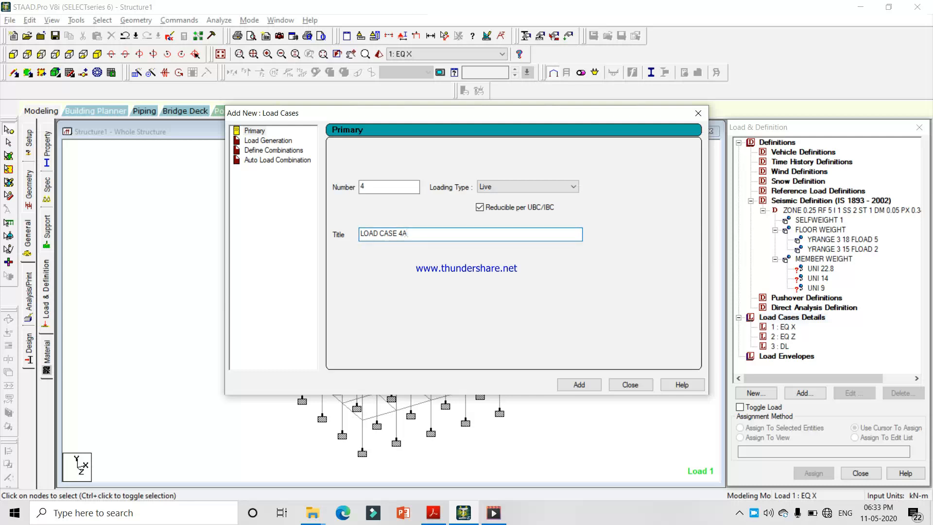
{"action": "key", "text": "ctrl+a"}
{"action": "type", "text": "LL"}
{"action": "key", "text": "Return"}
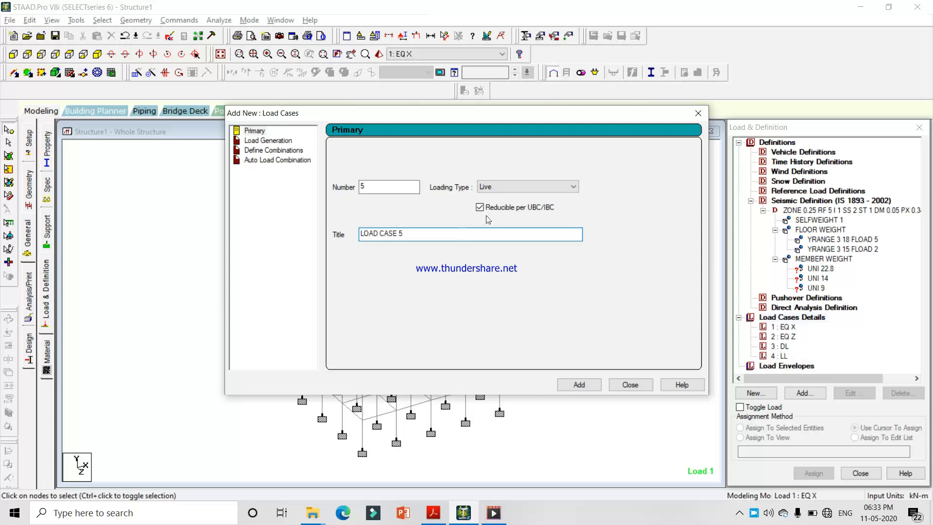
Add a primary load case of loading type Roof Live titled ROOF LL
{"action": "left_click", "coordinate": [496, 186]}
{"action": "left_click", "coordinate": [496, 187]}
{"action": "left_click", "coordinate": [497, 187]}
{"action": "left_click", "coordinate": [498, 214]}
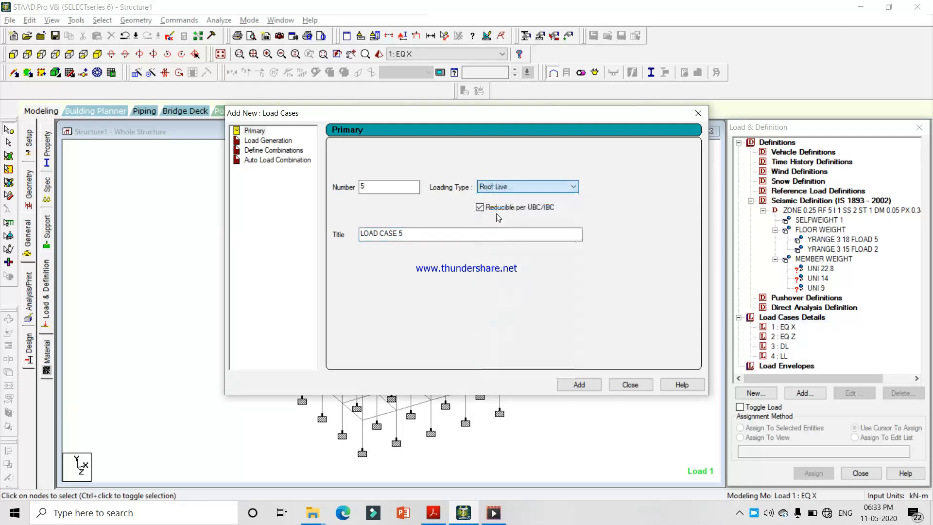
{"action": "left_click", "coordinate": [456, 235]}
{"action": "key", "text": "ctrl+a"}
{"action": "type", "text": "ROO"}
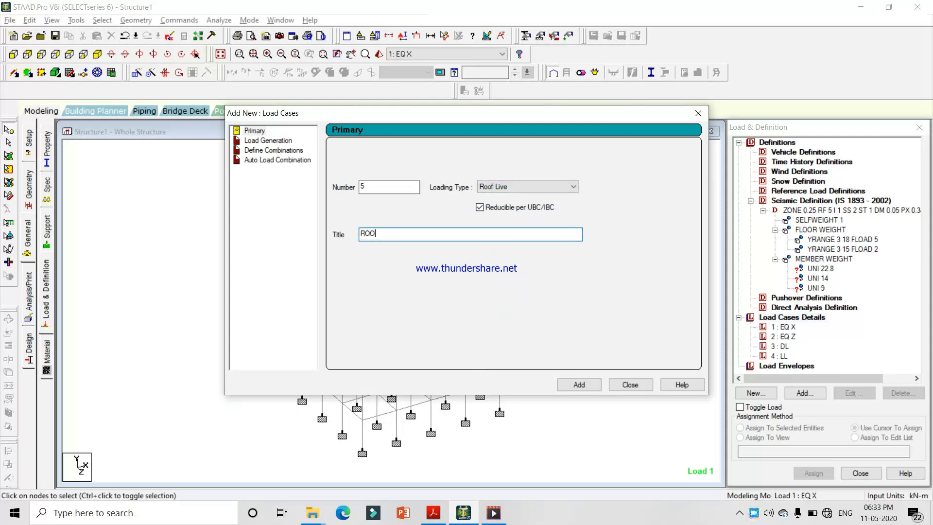
{"action": "type", "text": "F LL"}
{"action": "key", "text": "Return"}
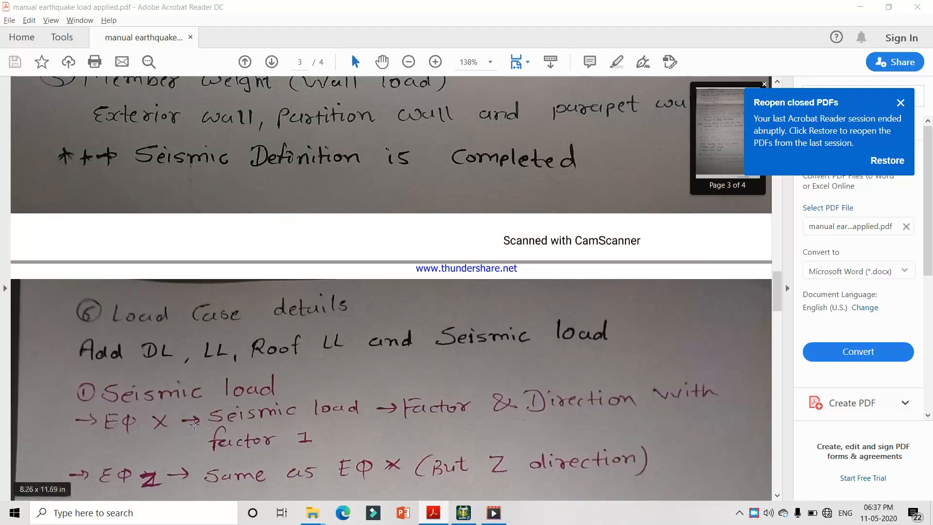
Following the PDF notes, add a seismic load in the X direction with factor 1 to load case EQ X
{"action": "key", "text": "alt+Tab"}
{"action": "key", "text": "alt+Tab"}
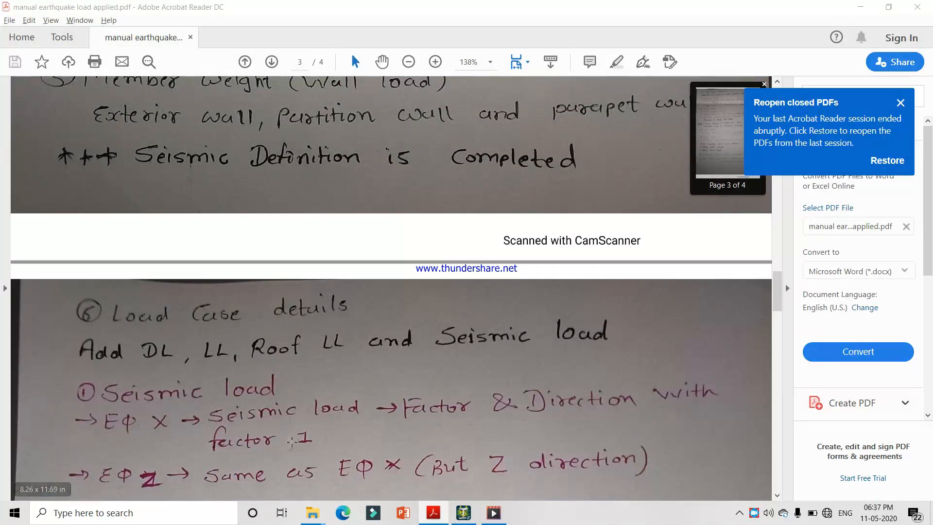
{"action": "key", "text": "alt+Tab"}
{"action": "left_click", "coordinate": [783, 316]}
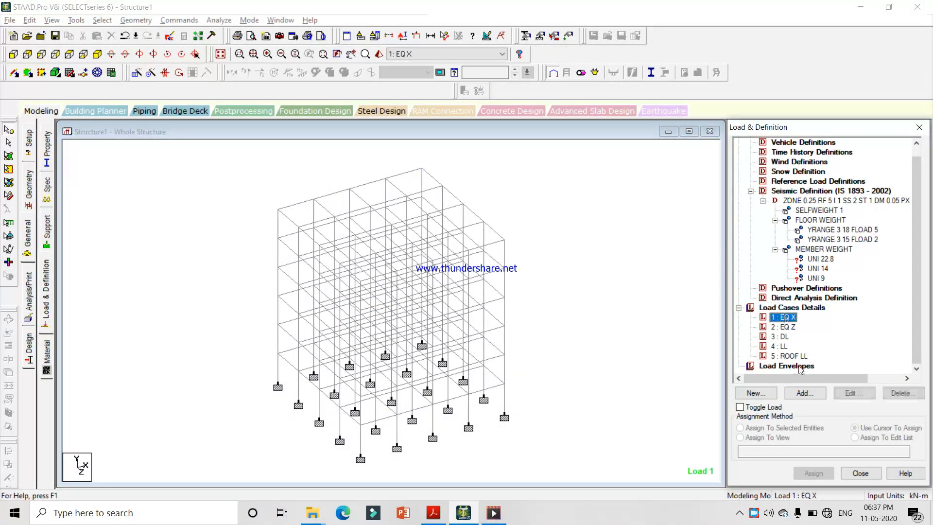
{"action": "left_click", "coordinate": [804, 393]}
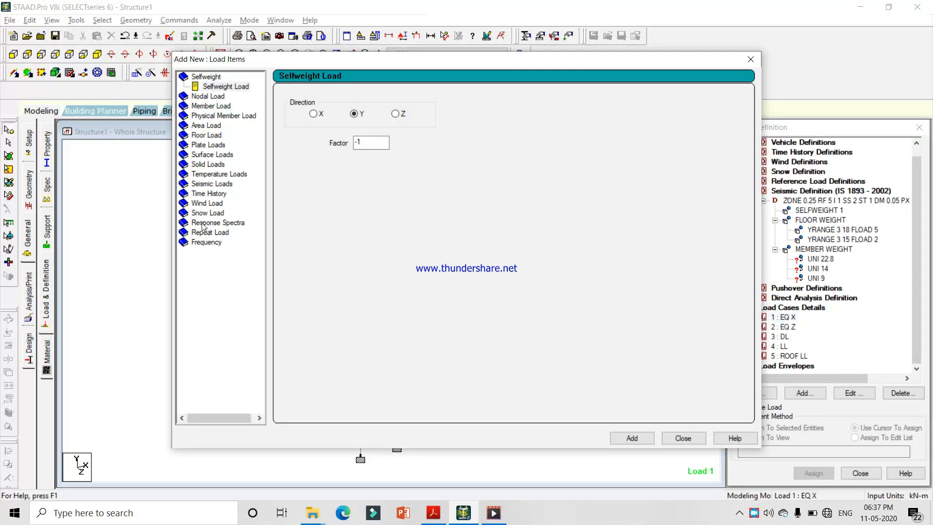
{"action": "left_click", "coordinate": [204, 184]}
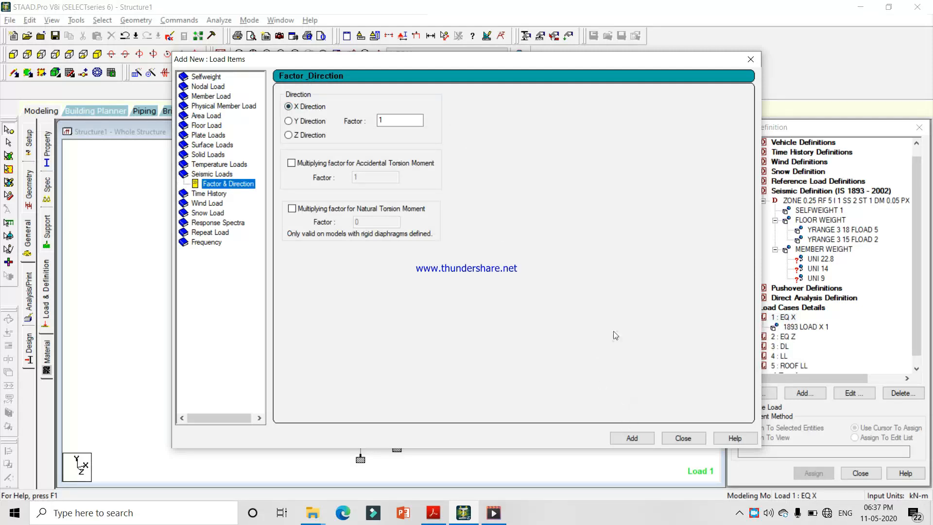
{"action": "left_click", "coordinate": [683, 438]}
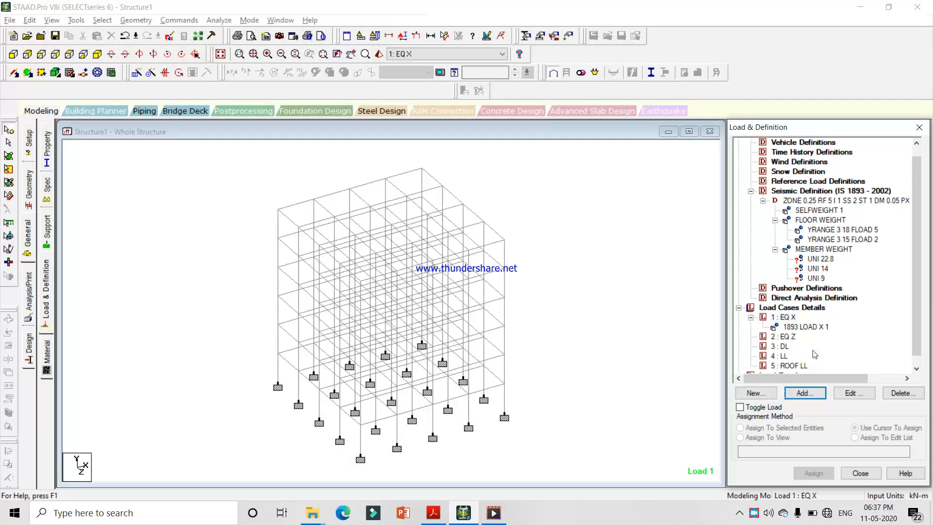
Add a seismic load in the Z direction with factor 1 to load case EQ Z
{"action": "left_click", "coordinate": [783, 336]}
{"action": "left_click", "coordinate": [805, 393]}
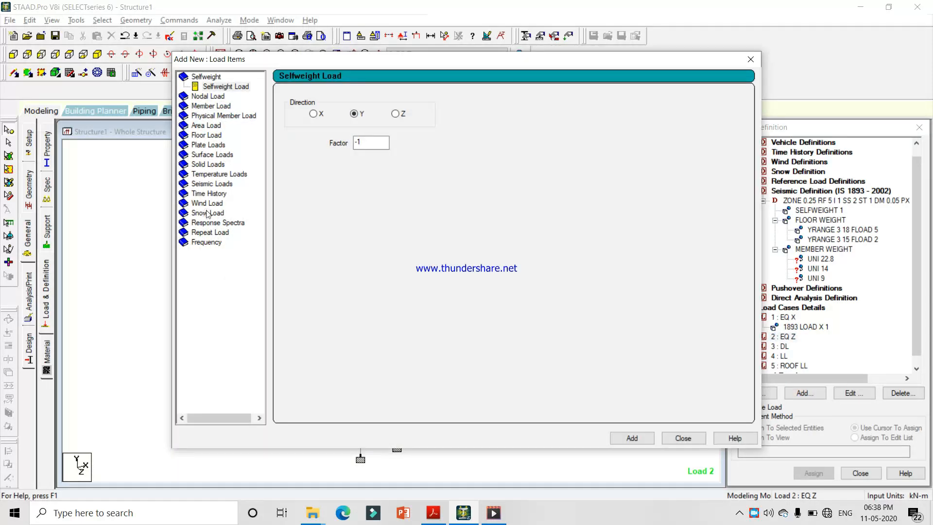
{"action": "left_click", "coordinate": [210, 184]}
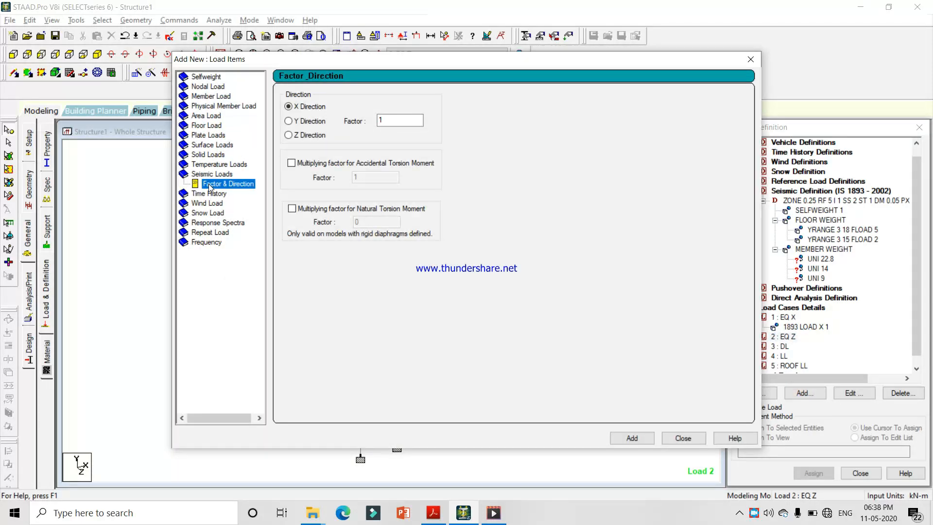
{"action": "left_click", "coordinate": [306, 135]}
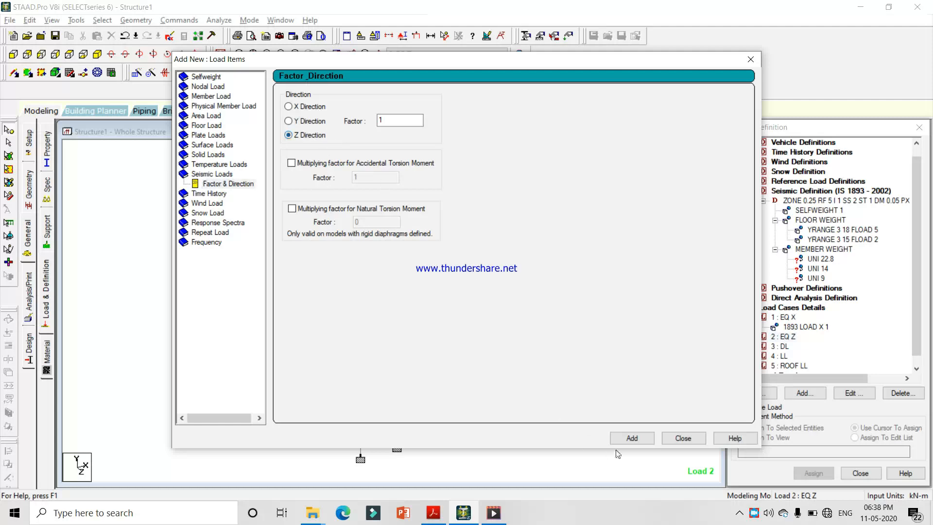
{"action": "left_click", "coordinate": [632, 439]}
{"action": "left_click", "coordinate": [682, 438]}
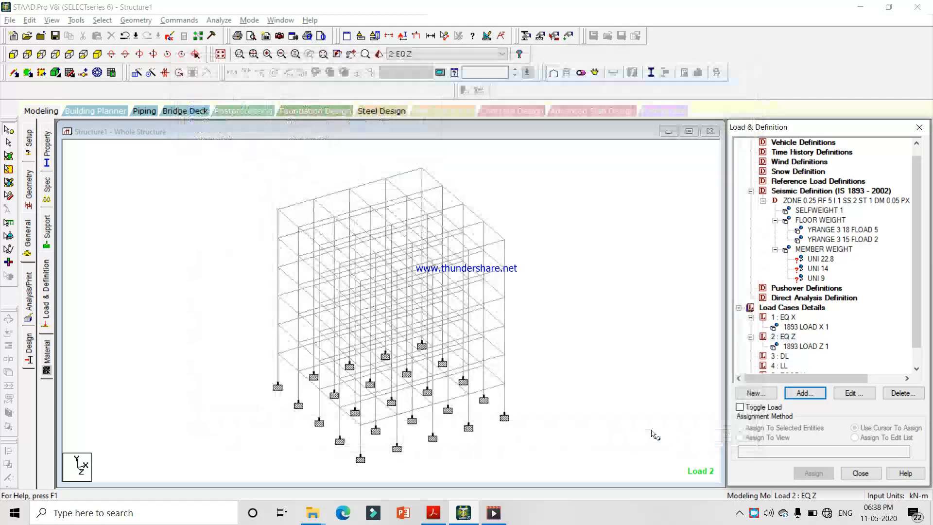
Check the dead load notes in the PDF and add a Y-direction selfweight load with factor -1 to load case DL
{"action": "left_click", "coordinate": [781, 356]}
{"action": "left_click", "coordinate": [803, 392]}
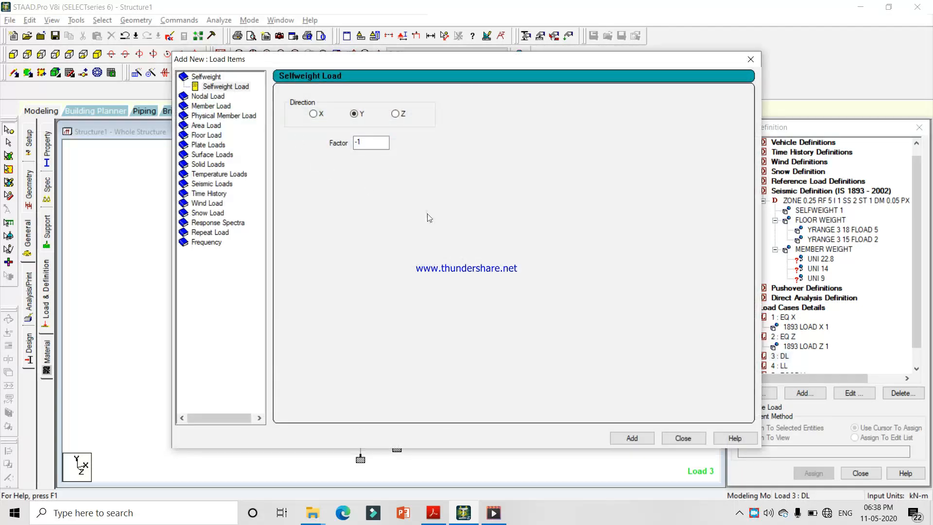
{"action": "key", "text": "alt+Tab"}
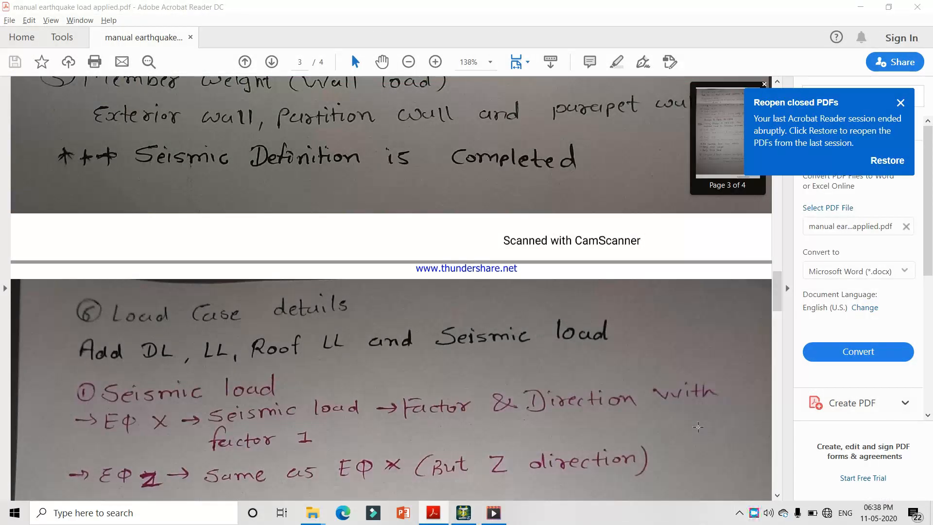
{"action": "scroll", "coordinate": [290, 390], "scroll_direction": "down", "scroll_amount": 3}
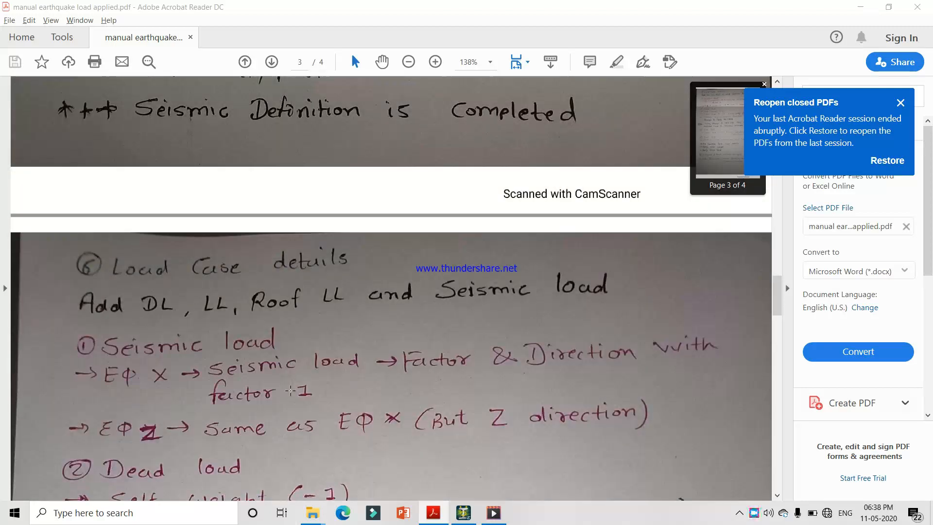
{"action": "scroll", "coordinate": [290, 390], "scroll_direction": "down", "scroll_amount": 1}
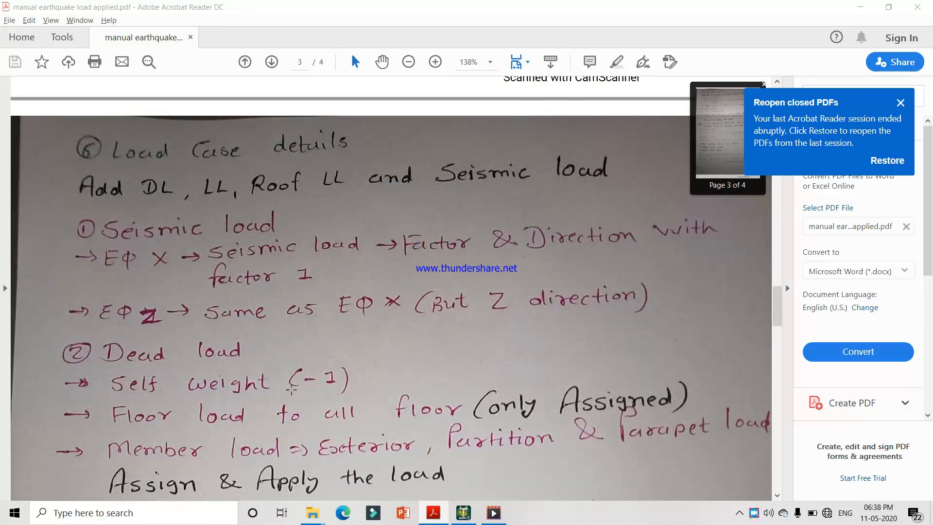
{"action": "key", "text": "alt+Tab"}
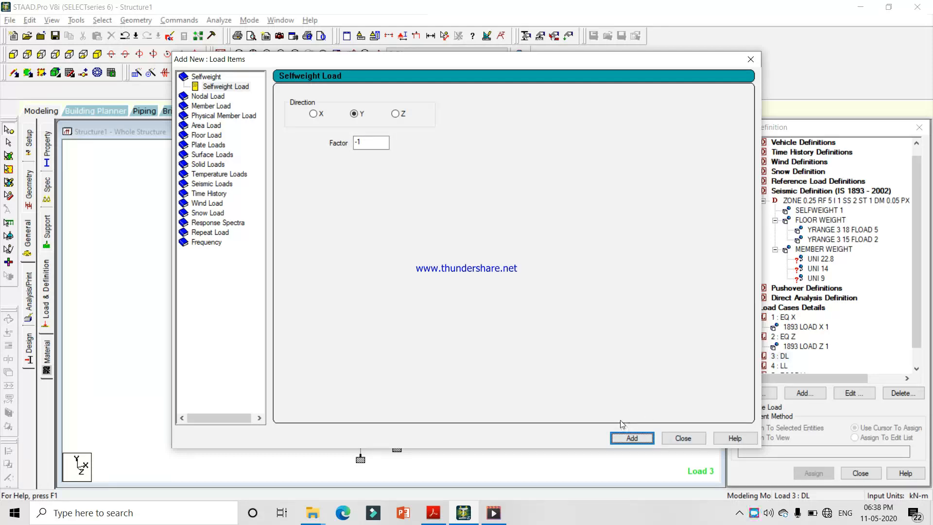
{"action": "left_click", "coordinate": [628, 437]}
Add a Global Y floor load of 0 kN/m2 over the Y range 3 to 18 m to DL, consulting the PDF notes
{"action": "left_click", "coordinate": [215, 136]}
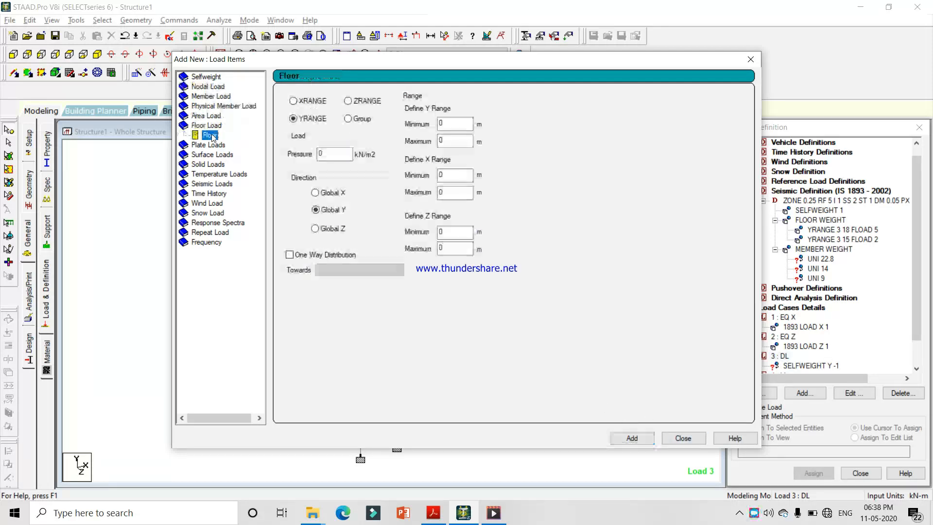
{"action": "key", "text": "alt+Tab"}
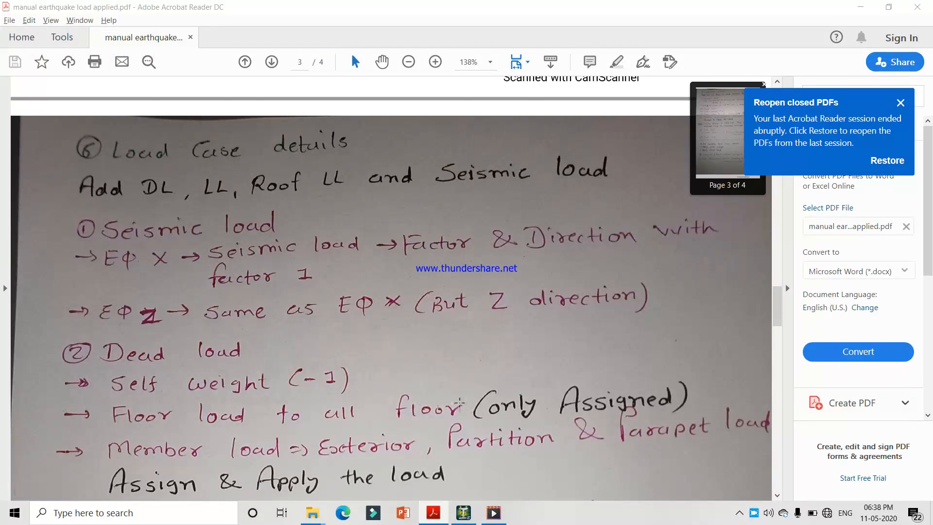
{"action": "key", "text": "alt+Tab"}
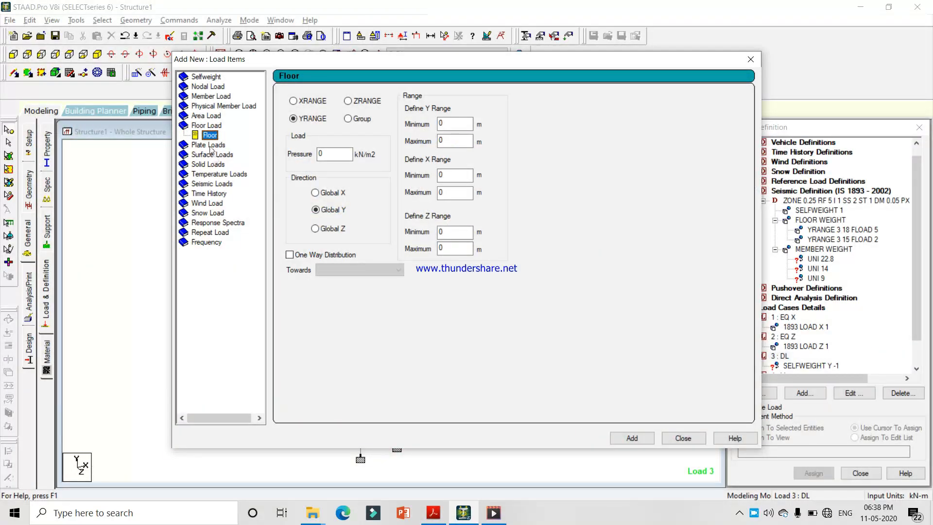
{"action": "double_click", "coordinate": [348, 152]}
{"action": "key", "text": "alt+Tab"}
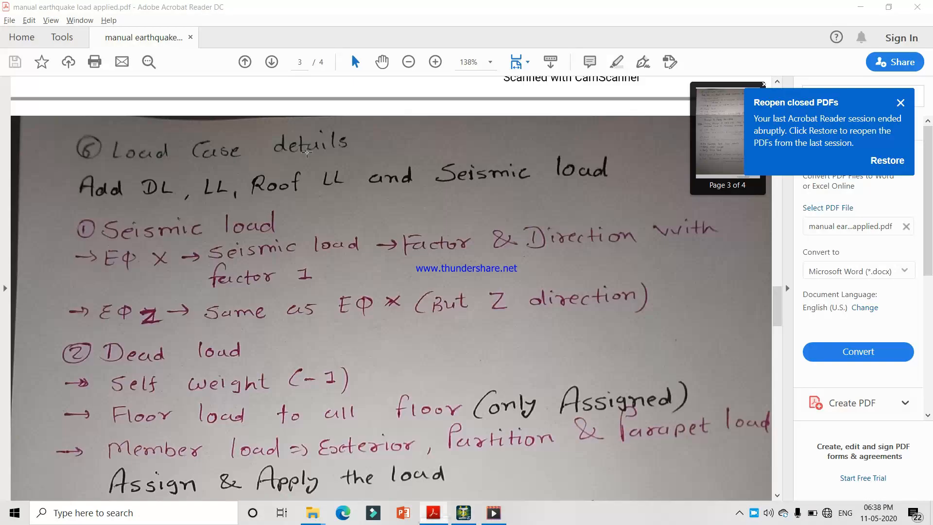
{"action": "key", "text": "alt+Tab"}
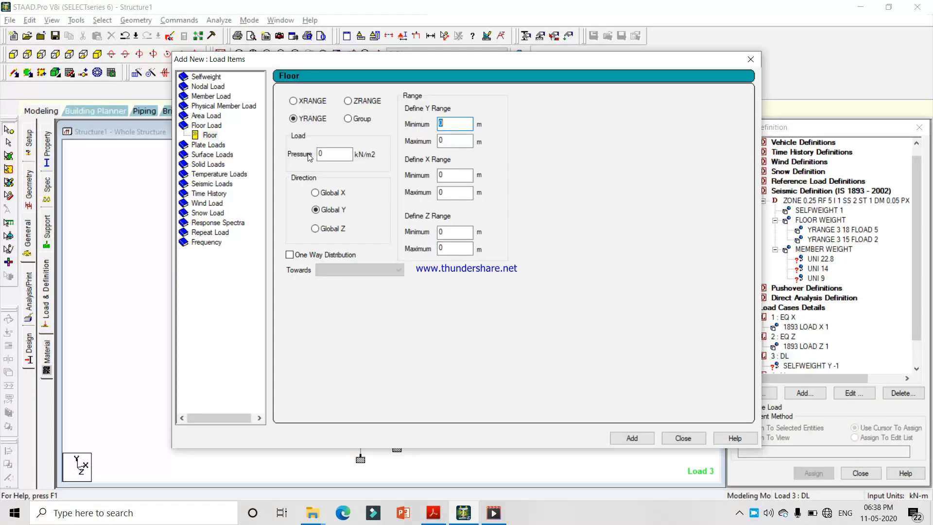
{"action": "type", "text": "18"}
{"action": "key", "text": "alt+Tab"}
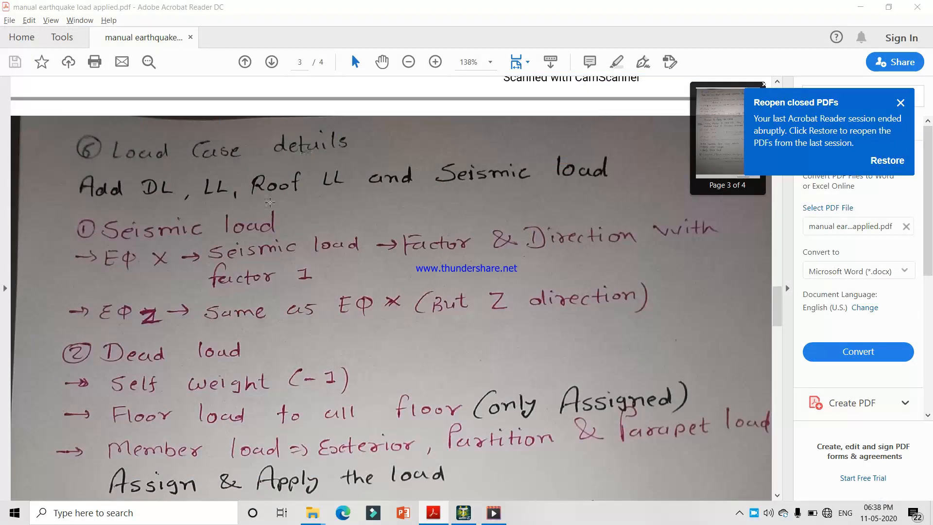
{"action": "key", "text": "alt+Tab"}
Add uniform member forces of -22.8, -214 and -9 kN/m in the GY direction to load case DL
{"action": "left_click", "coordinate": [197, 97]}
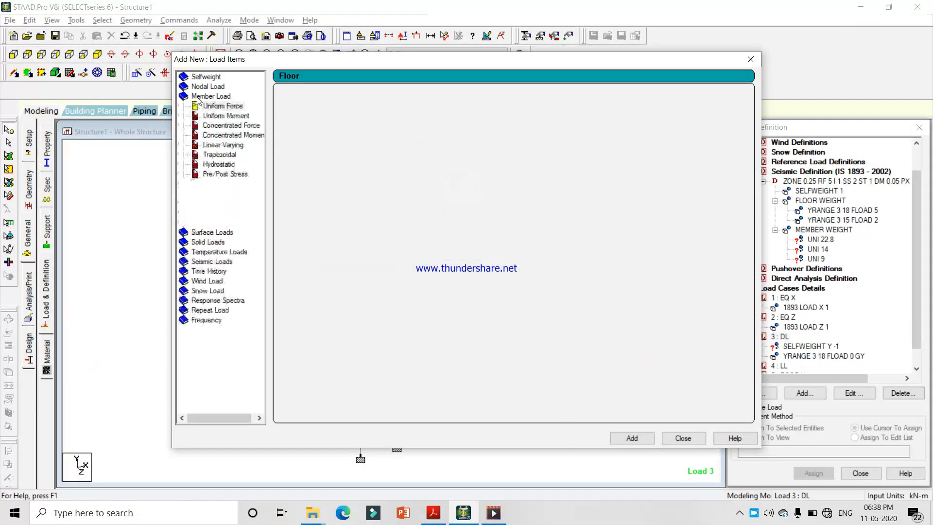
{"action": "left_click_drag", "start_coordinate": [393, 129], "coordinate": [375, 132]}
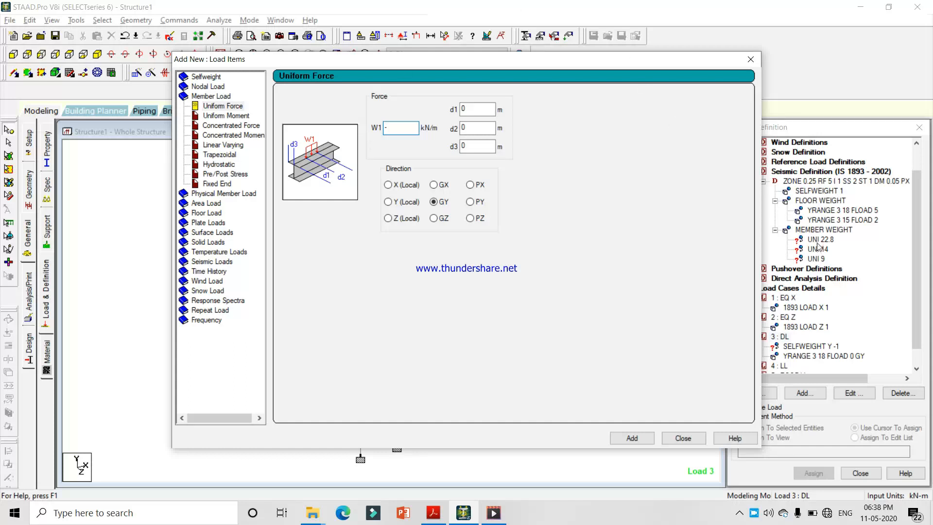
{"action": "type", "text": "-22.8"}
{"action": "key", "text": "Return"}
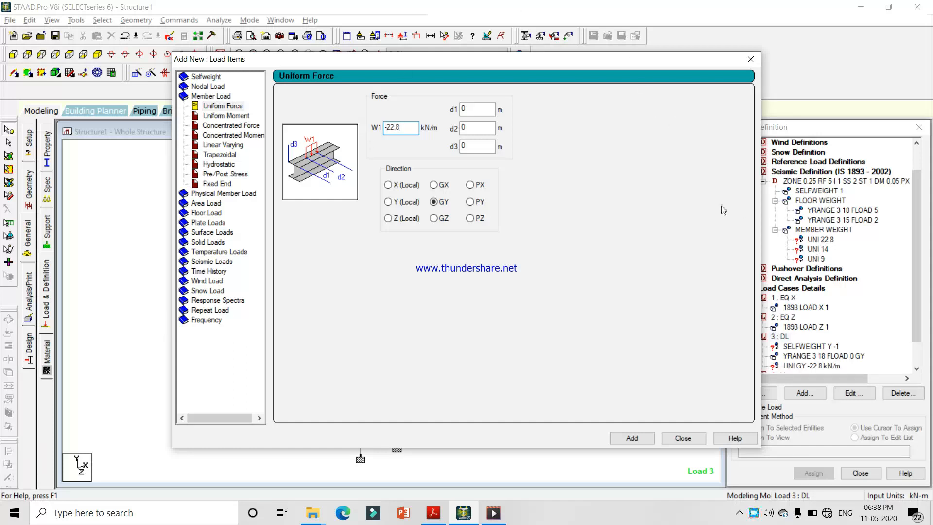
{"action": "key", "text": "Return"}
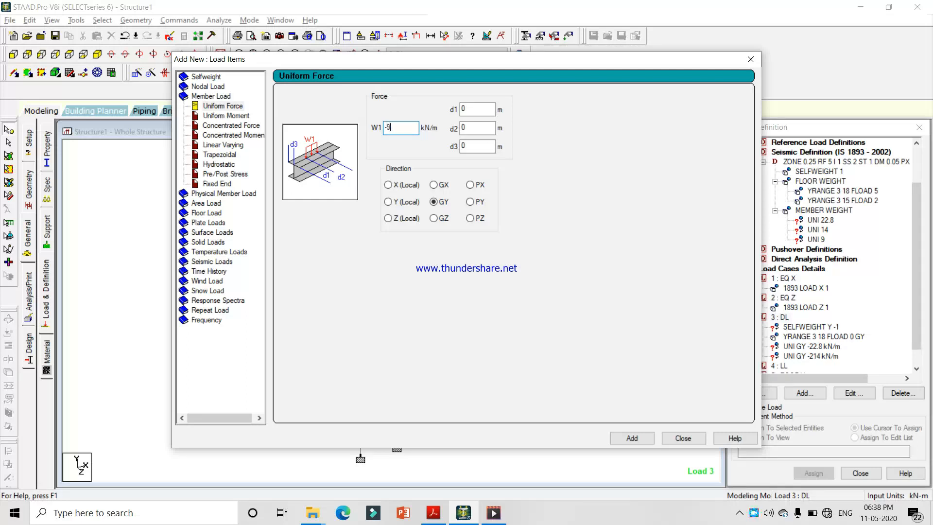
{"action": "key", "text": "Return"}
{"action": "left_click", "coordinate": [686, 438]}
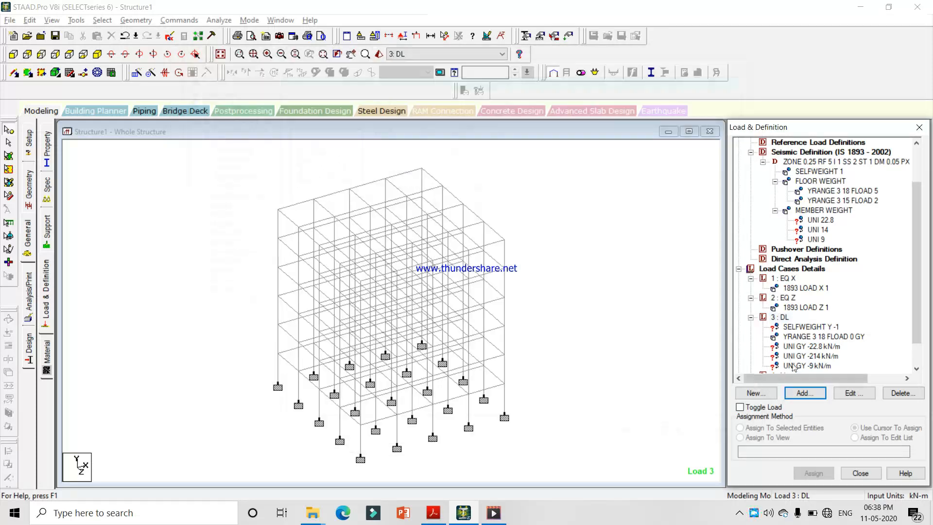
Change the -214 kN/m uniform member force in DL to -14 kN/m
{"action": "left_click", "coordinate": [804, 357]}
{"action": "left_click", "coordinate": [881, 334]}
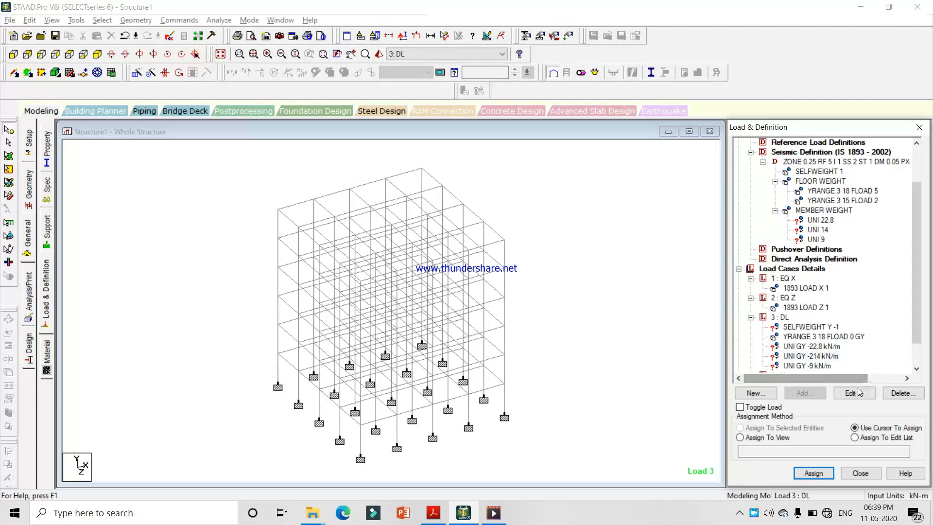
{"action": "left_click", "coordinate": [859, 392]}
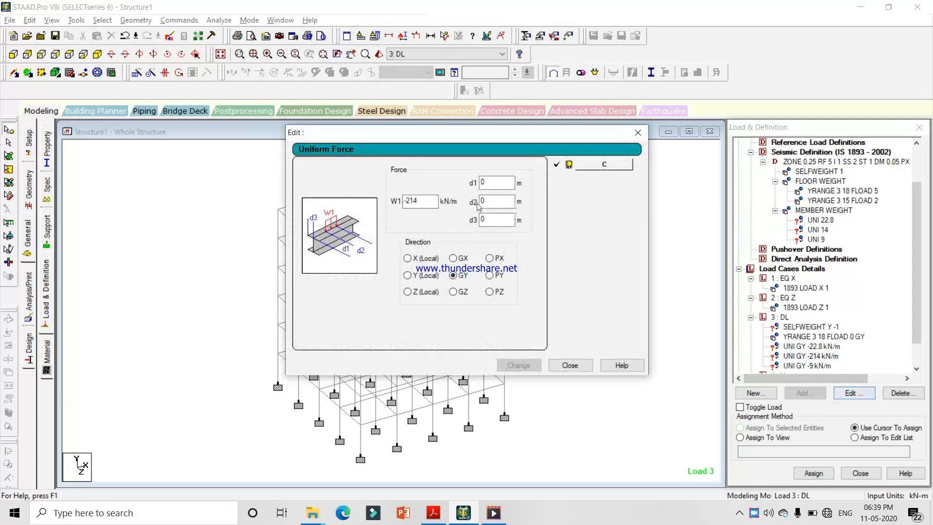
{"action": "left_click", "coordinate": [408, 201]}
{"action": "key", "text": "BackSpace"}
{"action": "left_click", "coordinate": [518, 365]}
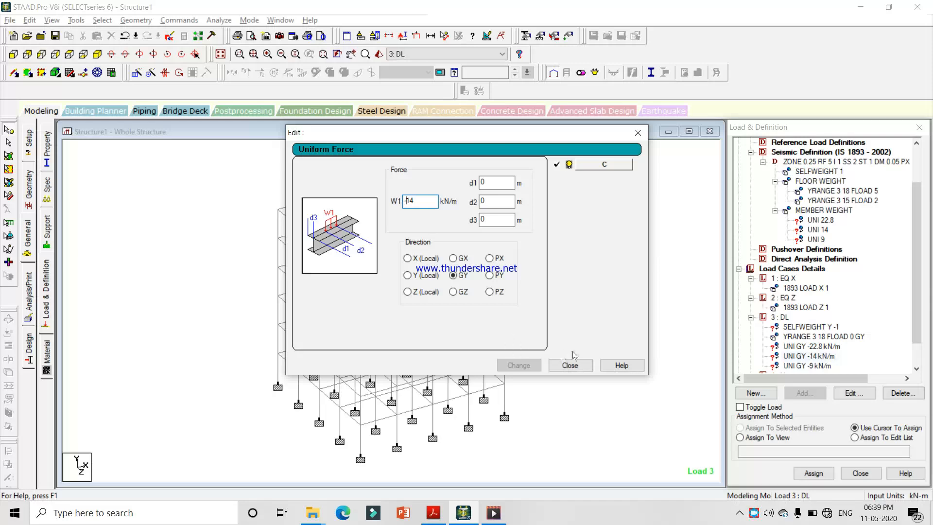
{"action": "left_click", "coordinate": [569, 365]}
Switch to the PDF notes, review how the dead load member loads are assigned, and return to STAAD.Pro
{"action": "left_click", "coordinate": [432, 512]}
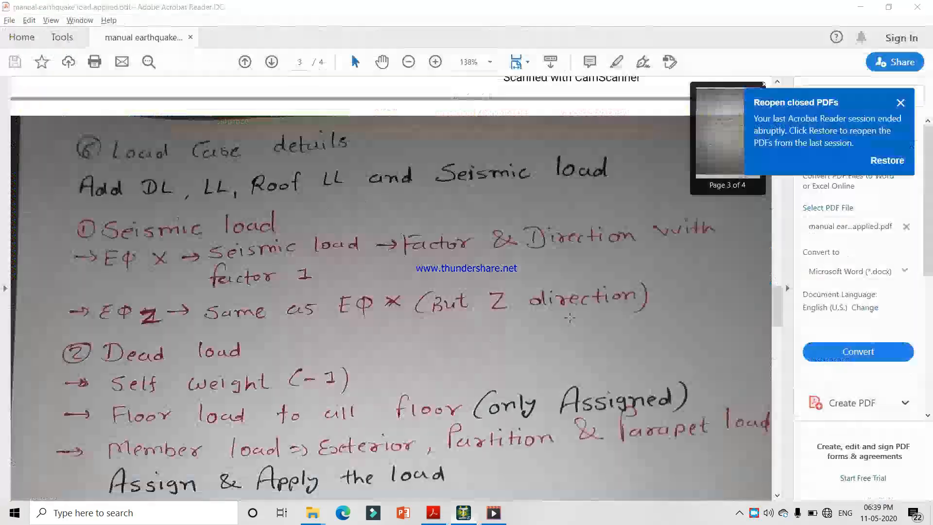
{"action": "key", "text": "alt+Tab"}
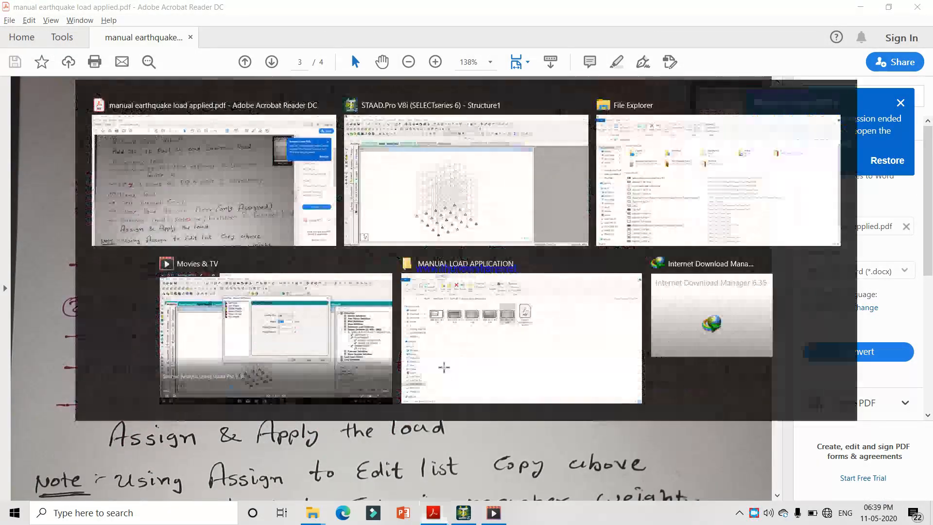
{"action": "key", "text": "alt+Tab"}
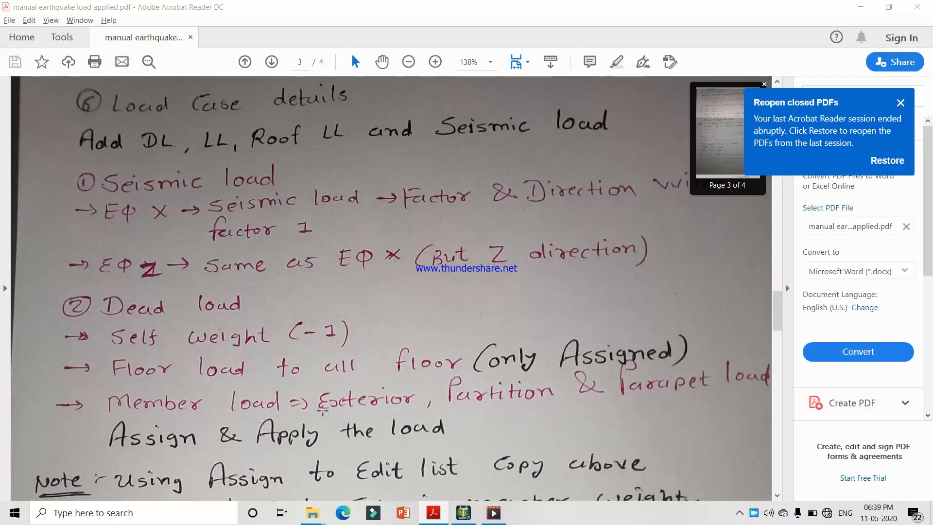
{"action": "key", "text": "alt+Tab"}
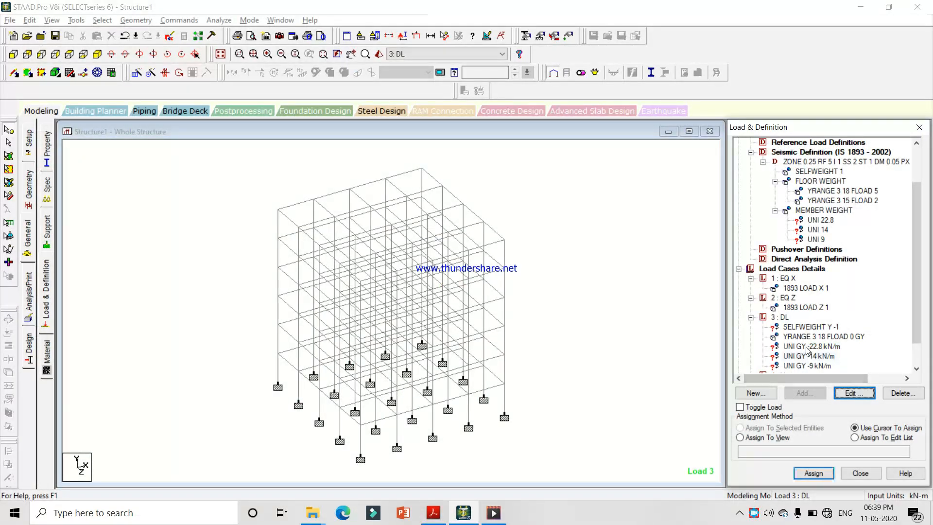
Select all beams parallel to X and Z, and show only those beams in the front view
{"action": "left_click", "coordinate": [809, 346]}
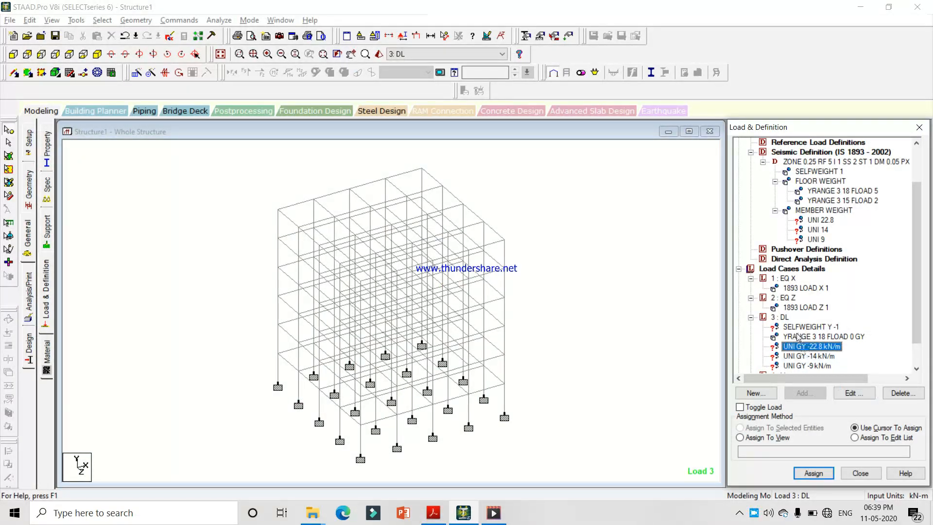
{"action": "left_click", "coordinate": [99, 21]}
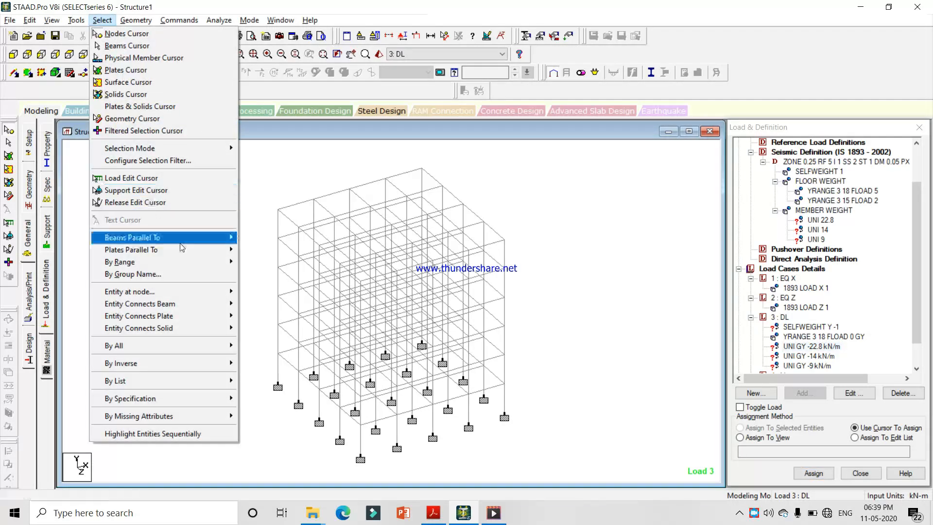
{"action": "mouse_move", "coordinate": [146, 237]}
{"action": "left_click", "coordinate": [255, 238]}
{"action": "left_click", "coordinate": [102, 20]}
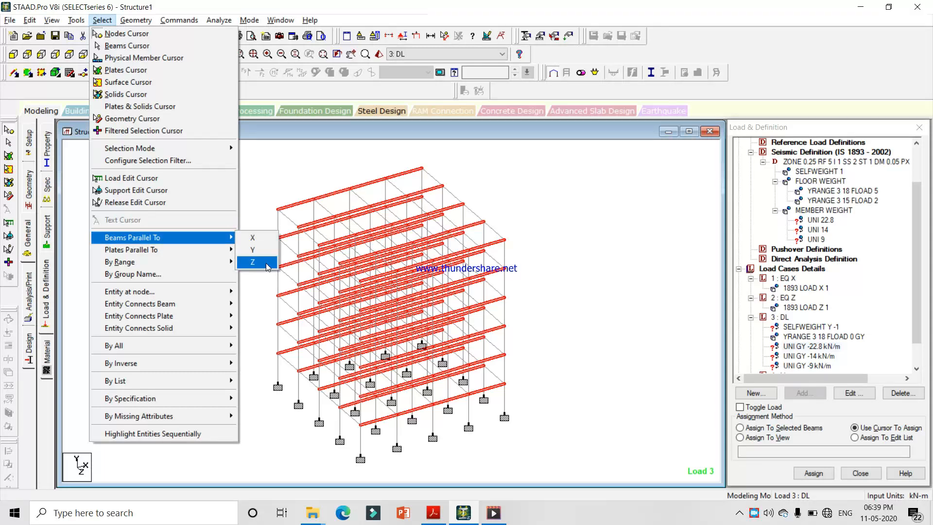
{"action": "left_click", "coordinate": [267, 262]}
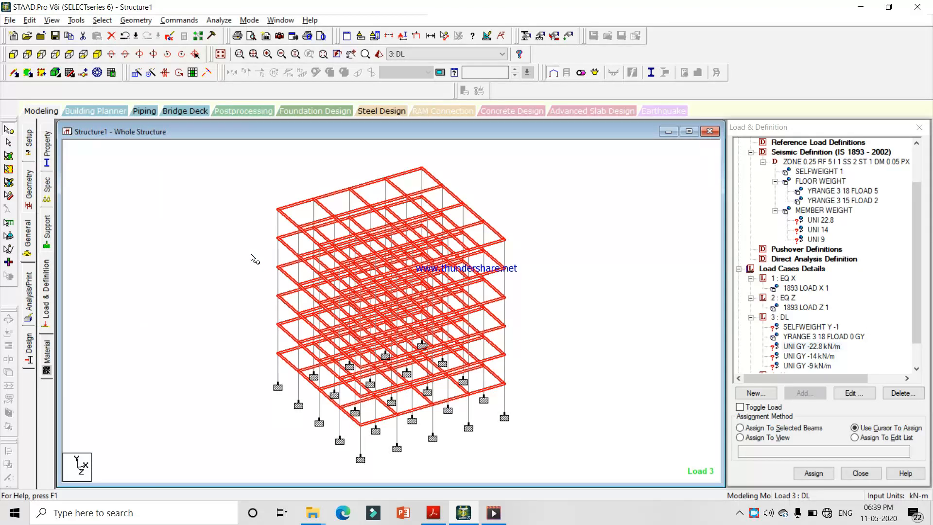
{"action": "key", "text": "alt+v"}
{"action": "left_click", "coordinate": [13, 54]}
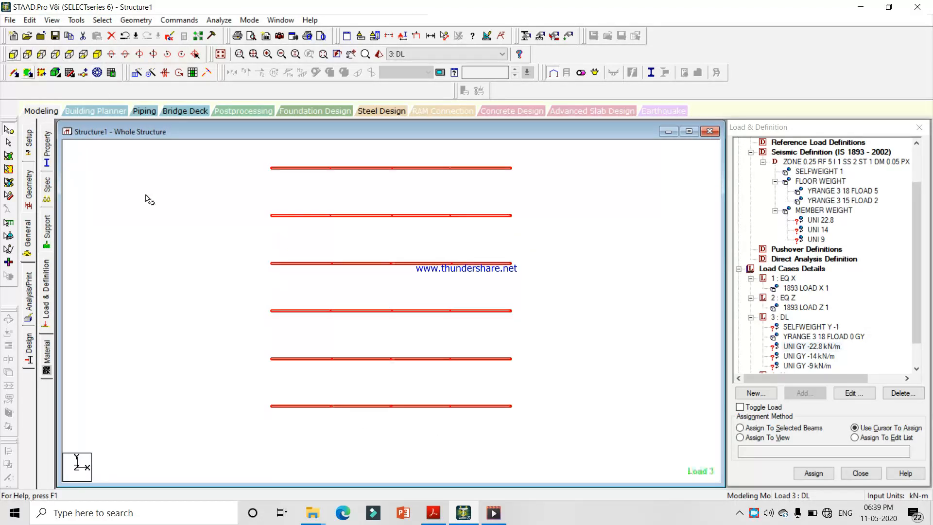
Isolate the beams of the five floor levels below the roof and show them in plan view
{"action": "left_click_drag", "start_coordinate": [220, 195], "coordinate": [549, 450]}
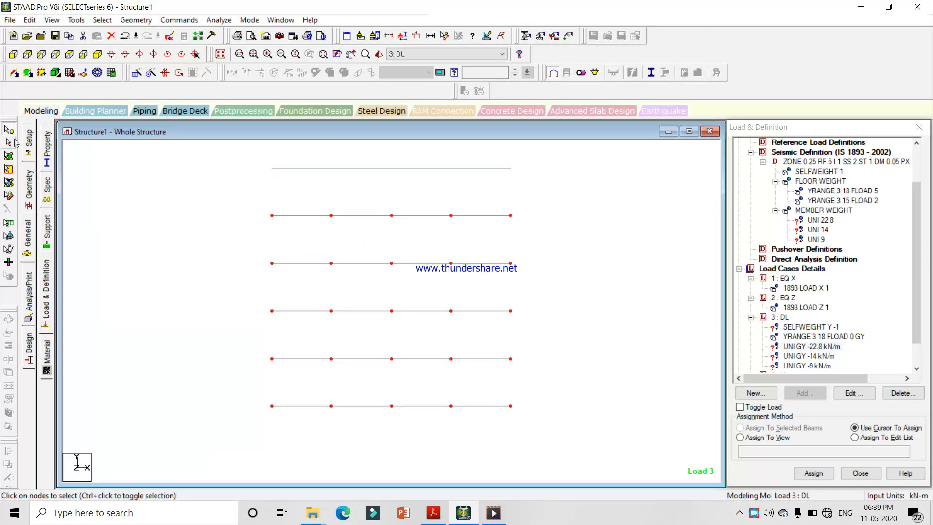
{"action": "left_click_drag", "start_coordinate": [239, 191], "coordinate": [541, 434]}
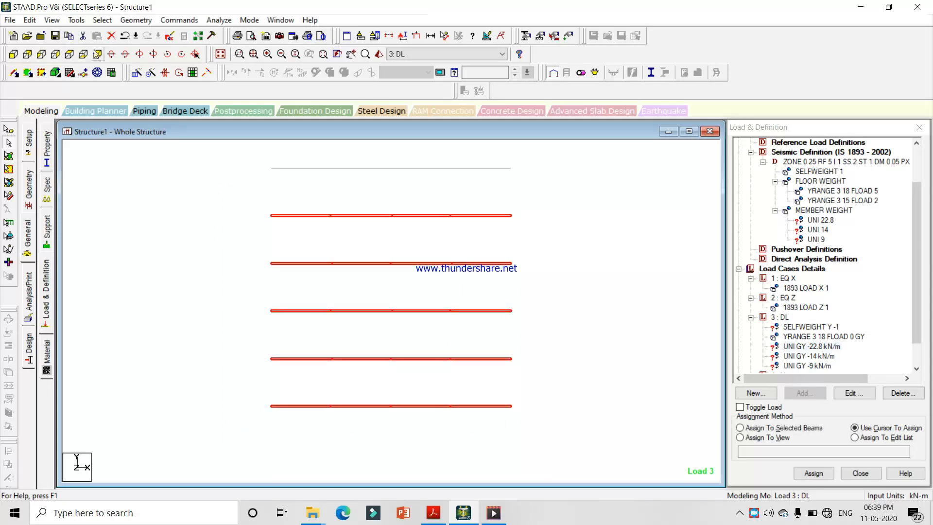
{"action": "left_click", "coordinate": [51, 20]}
{"action": "left_click", "coordinate": [134, 57]}
{"action": "left_click", "coordinate": [69, 54]}
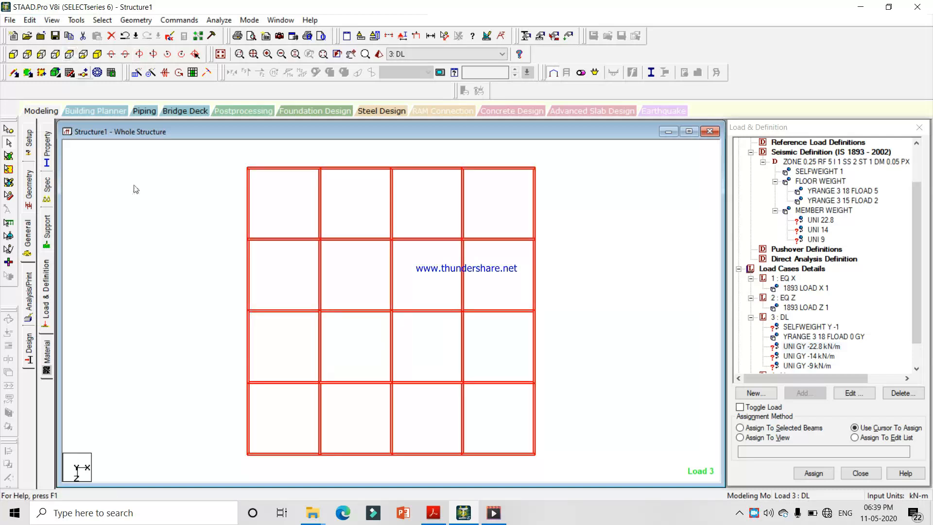
{"action": "left_click", "coordinate": [237, 205]}
Assign the -22.8 kN/m GY uniform force of DL to the perimeter beams of the five isolated floors
{"action": "double_click", "coordinate": [825, 347]}
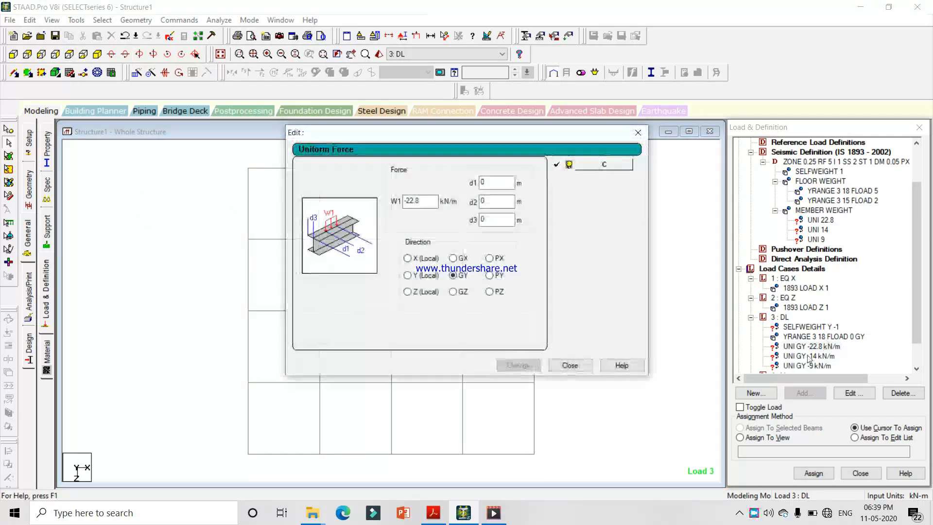
{"action": "left_click", "coordinate": [569, 365]}
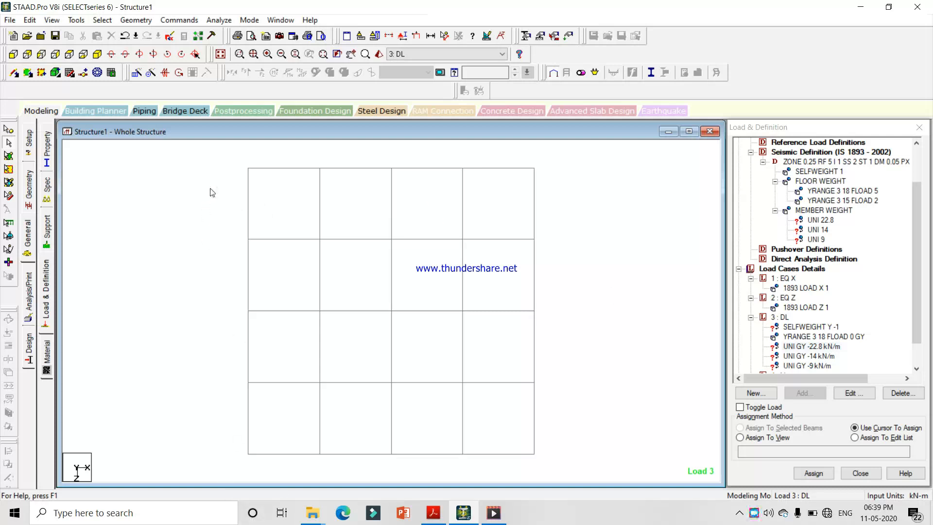
{"action": "left_click_drag", "start_coordinate": [225, 159], "coordinate": [531, 468]}
{"action": "left_click_drag", "start_coordinate": [176, 455], "coordinate": [539, 454], "text": "ctrl"}
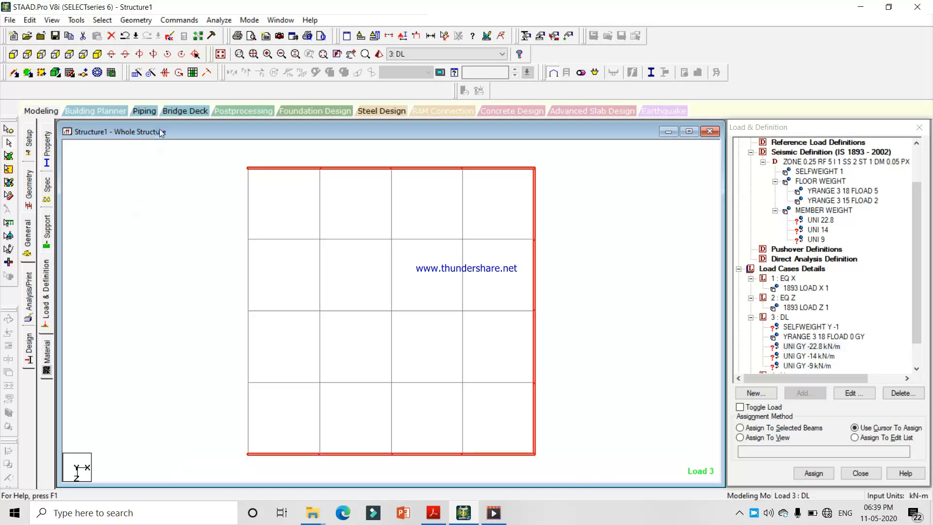
{"action": "left_click_drag", "start_coordinate": [217, 144], "coordinate": [250, 487], "text": "ctrl"}
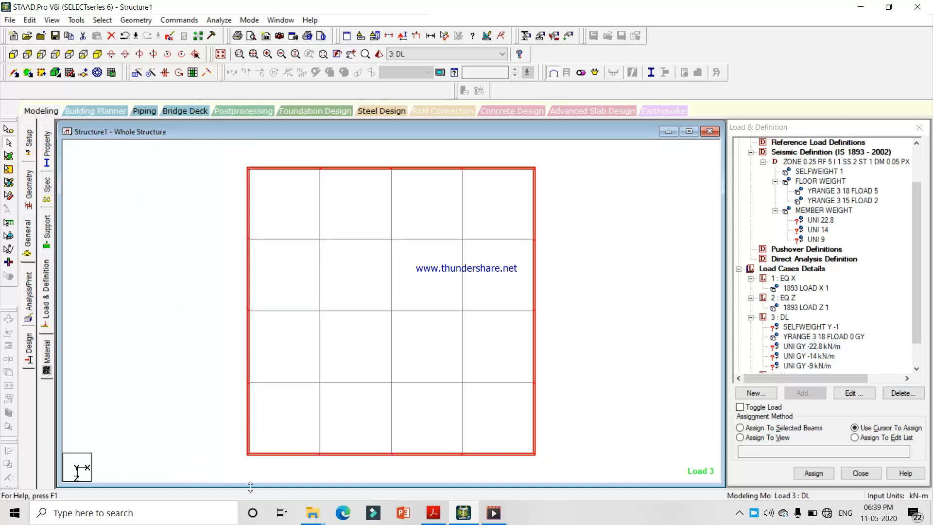
{"action": "left_click", "coordinate": [97, 54]}
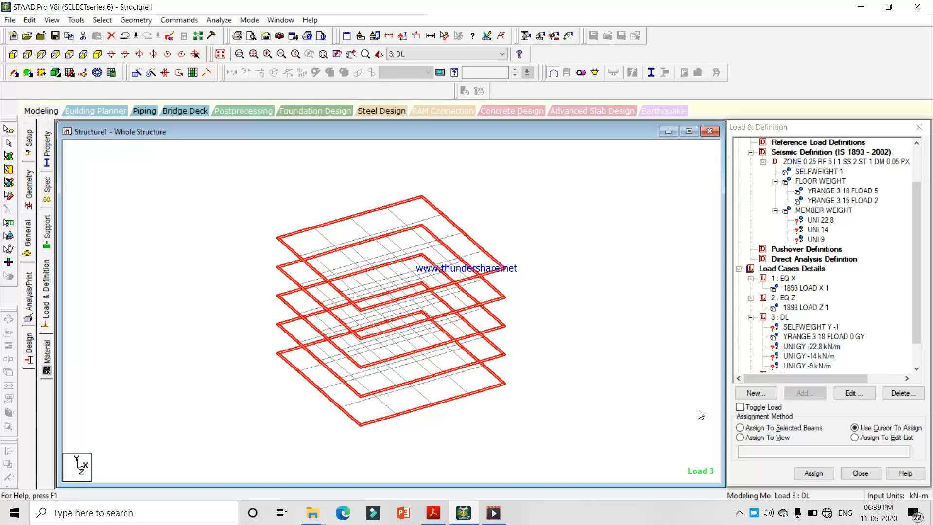
{"action": "left_click", "coordinate": [798, 424]}
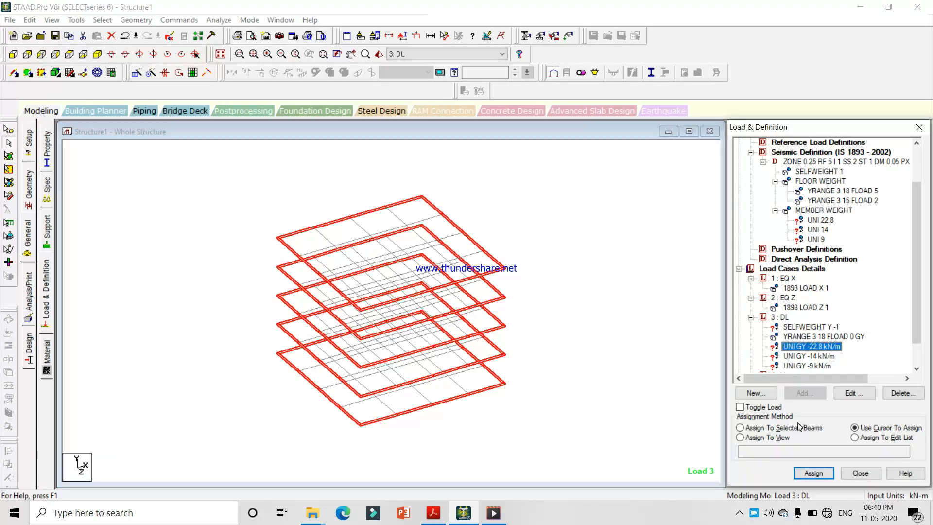
{"action": "left_click", "coordinate": [798, 427]}
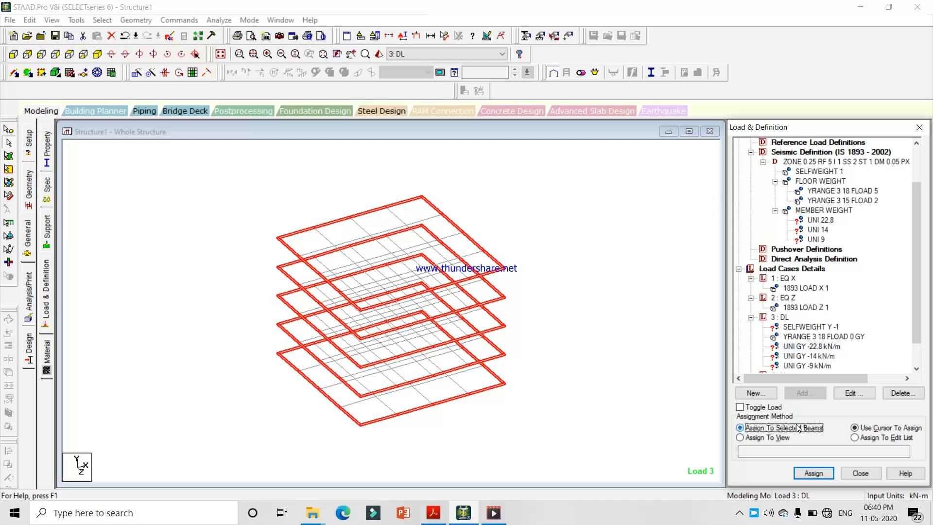
{"action": "left_click", "coordinate": [811, 471]}
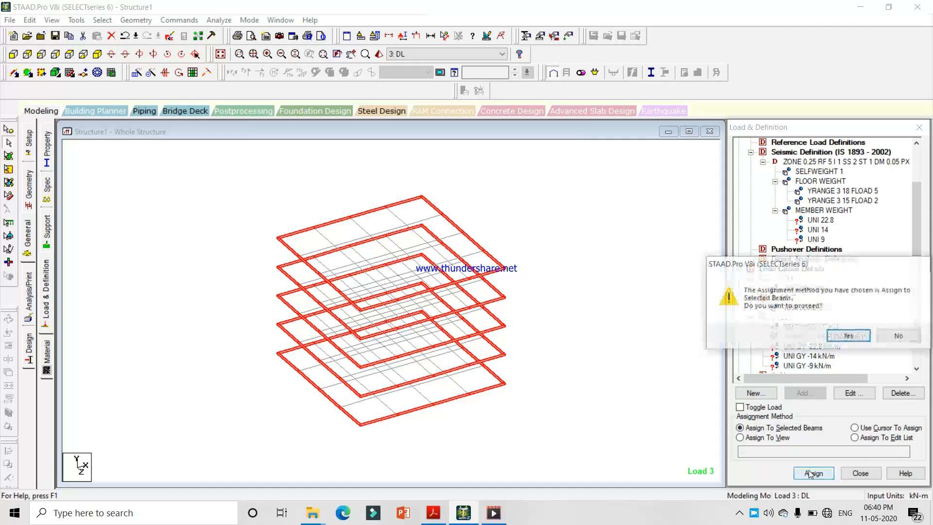
{"action": "left_click", "coordinate": [779, 334]}
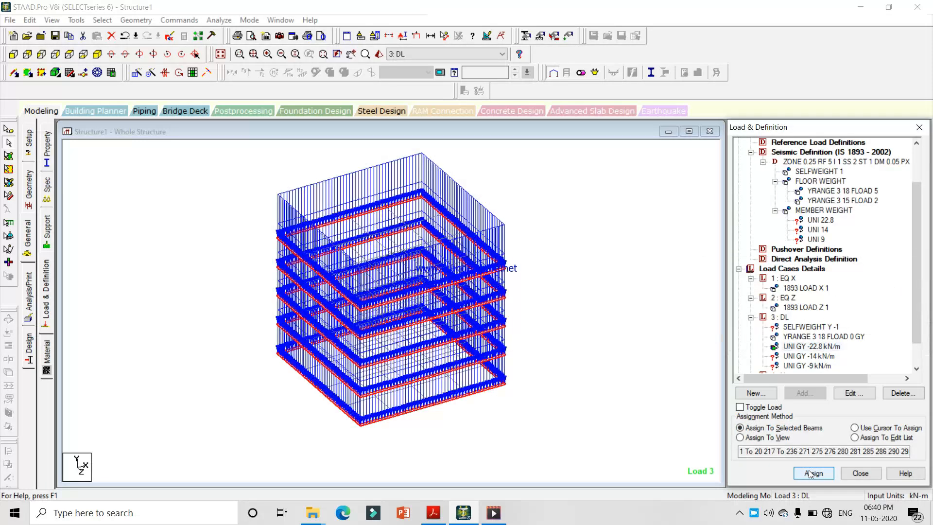
Assign the -14 kN/m GY uniform force of DL to all interior beams of the five isolated floors
{"action": "left_click", "coordinate": [802, 356]}
{"action": "left_click", "coordinate": [166, 149]}
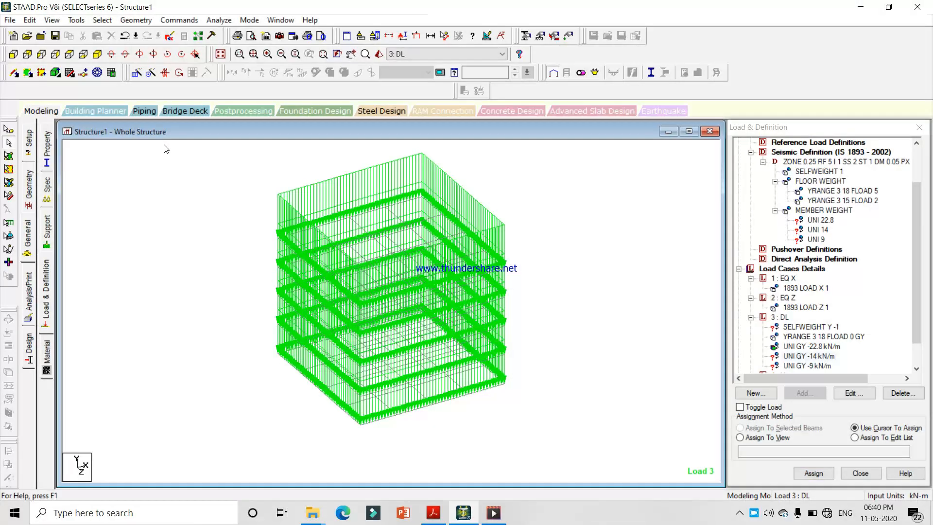
{"action": "left_click", "coordinate": [40, 72]}
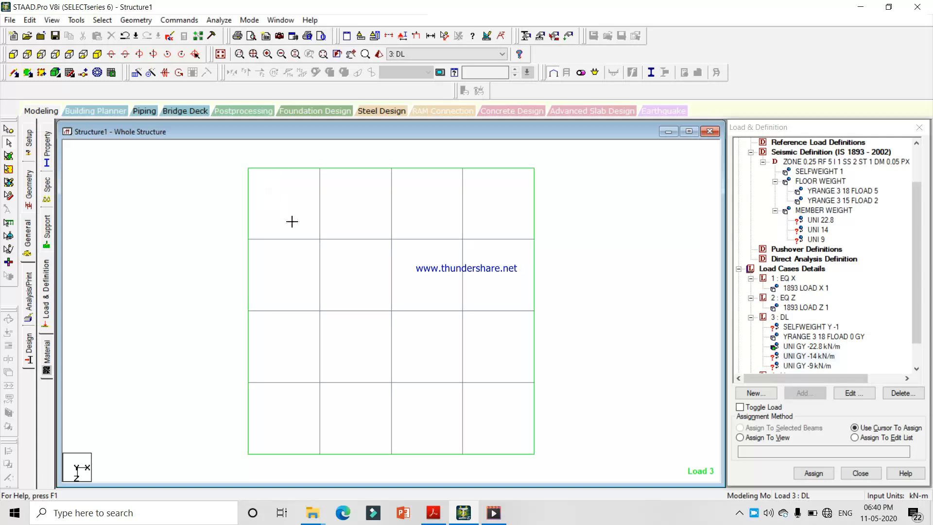
{"action": "left_click_drag", "start_coordinate": [262, 176], "coordinate": [510, 445]}
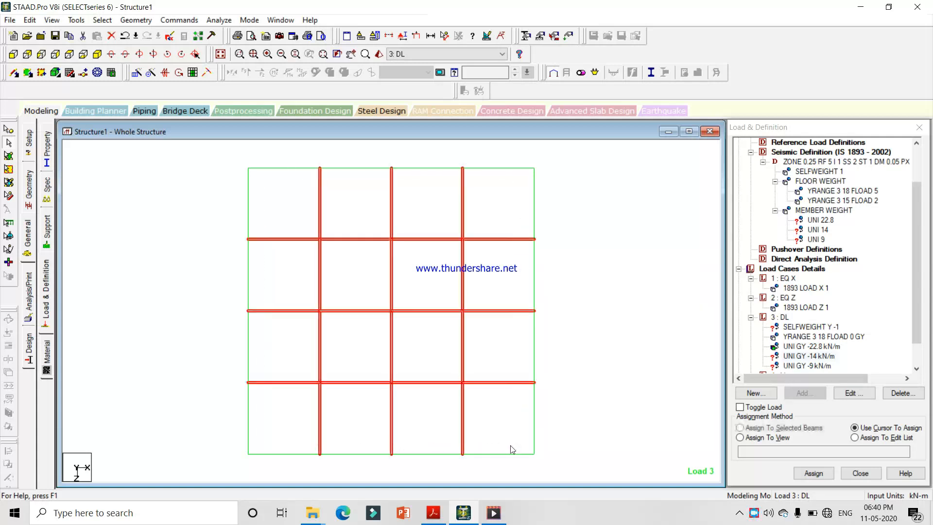
{"action": "left_click", "coordinate": [98, 54]}
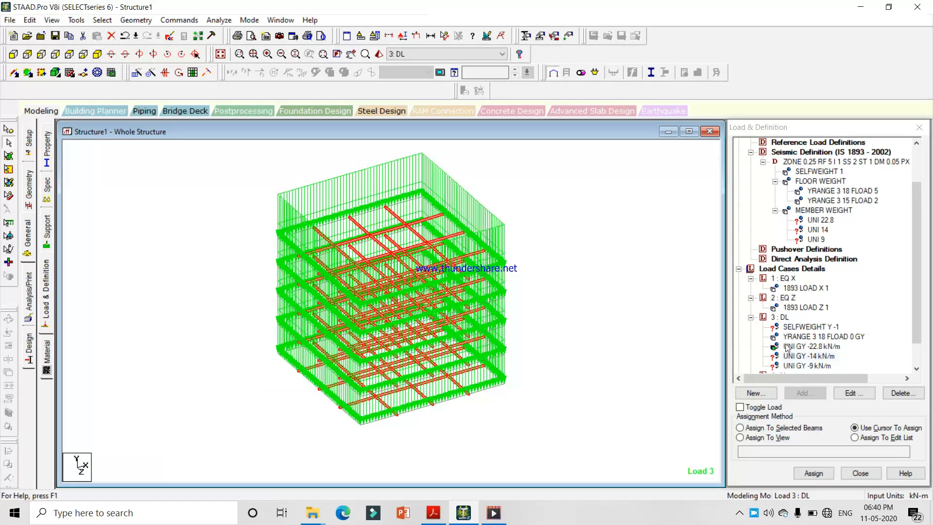
{"action": "left_click", "coordinate": [780, 432]}
{"action": "left_click", "coordinate": [810, 474]}
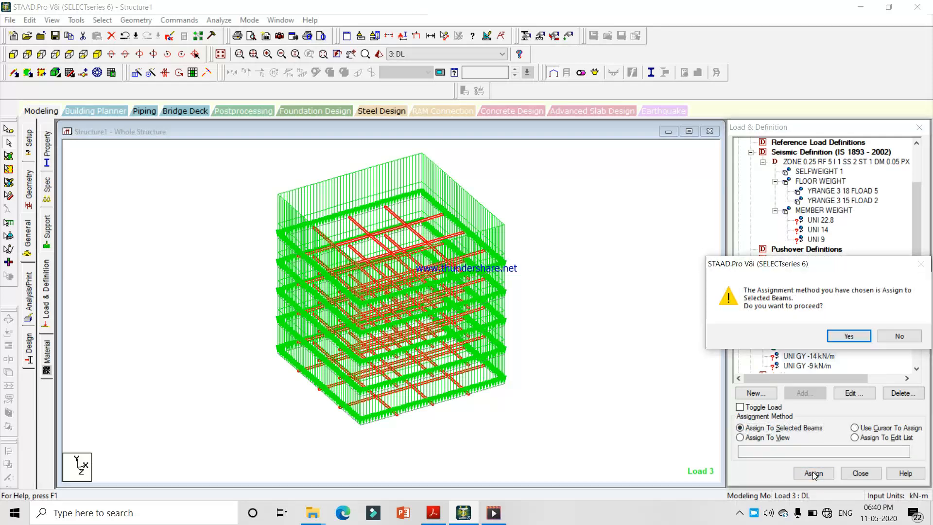
{"action": "key", "text": "Return"}
Redisplay the whole structure, isolate only the roof-level beams and show them in plan view
{"action": "left_click", "coordinate": [26, 54]}
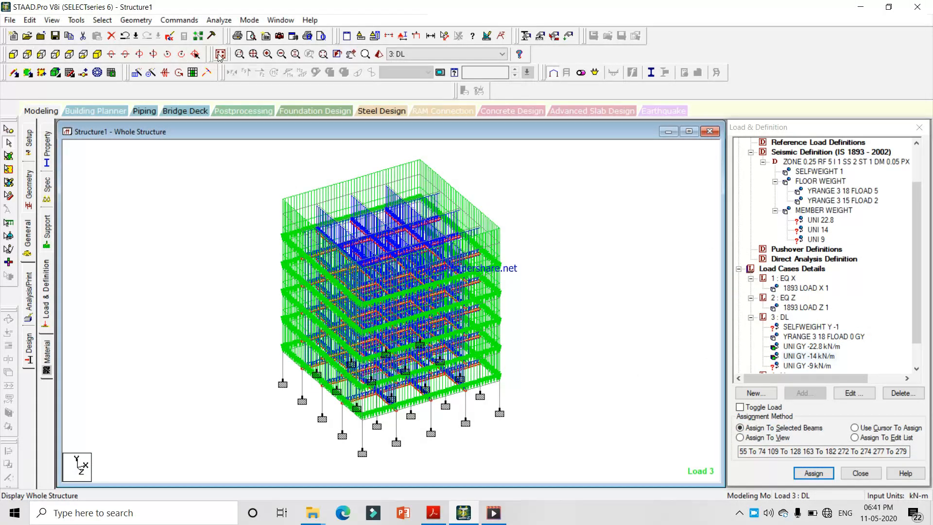
{"action": "left_click", "coordinate": [14, 54]}
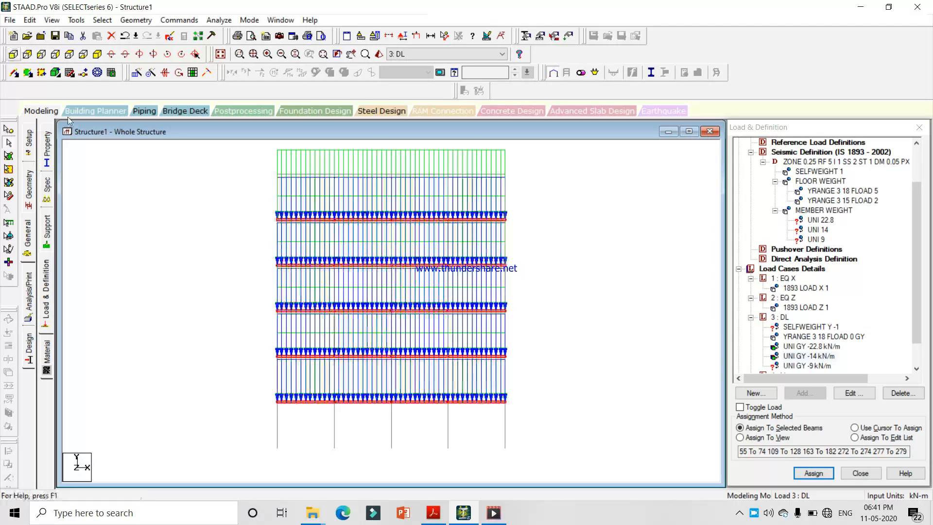
{"action": "left_click_drag", "start_coordinate": [232, 153], "coordinate": [353, 177]}
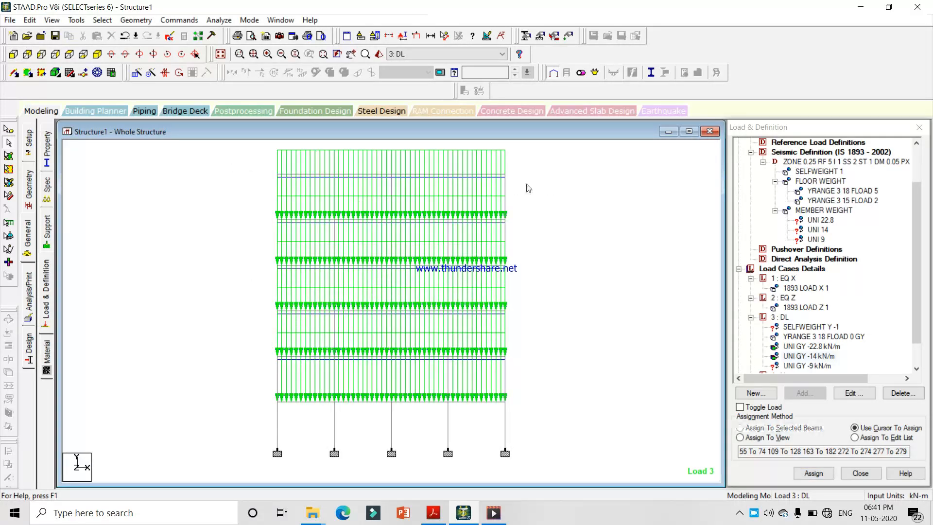
{"action": "left_click_drag", "start_coordinate": [243, 150], "coordinate": [509, 183]}
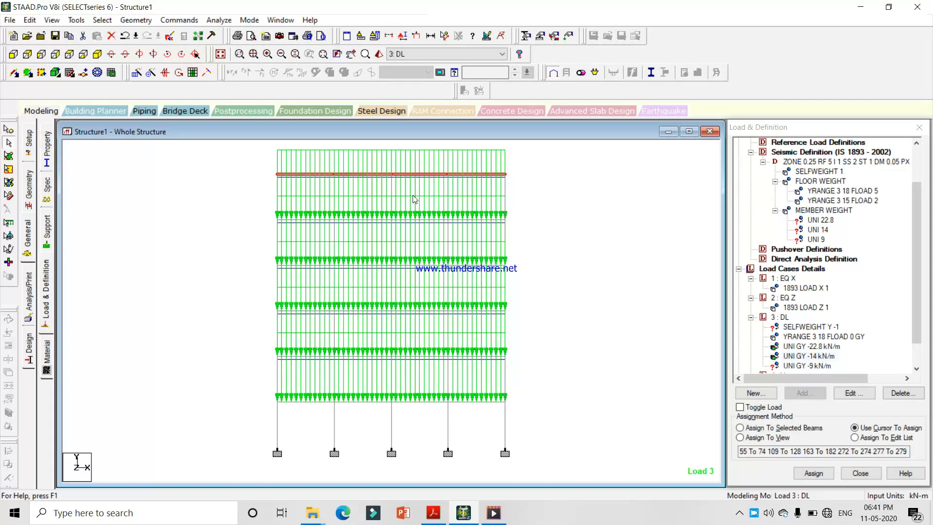
{"action": "left_click", "coordinate": [52, 20]}
{"action": "left_click", "coordinate": [72, 54]}
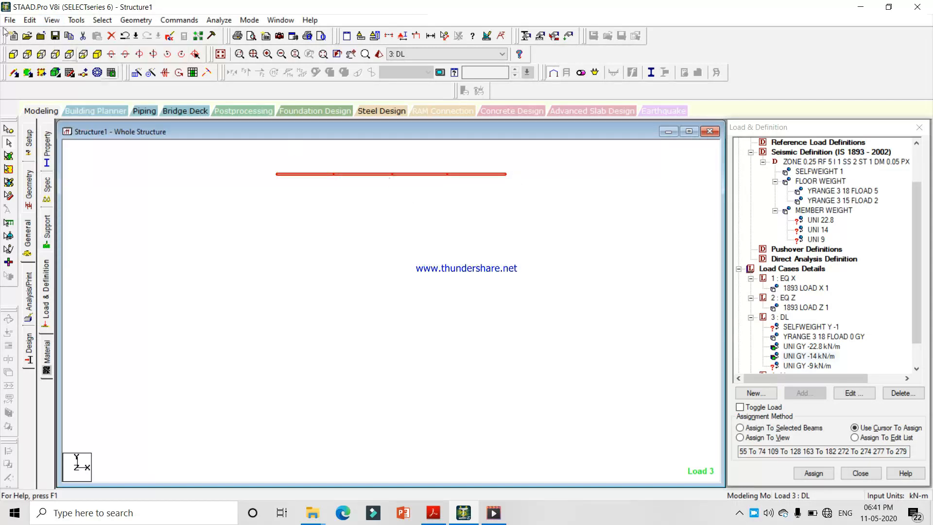
{"action": "left_click", "coordinate": [69, 54]}
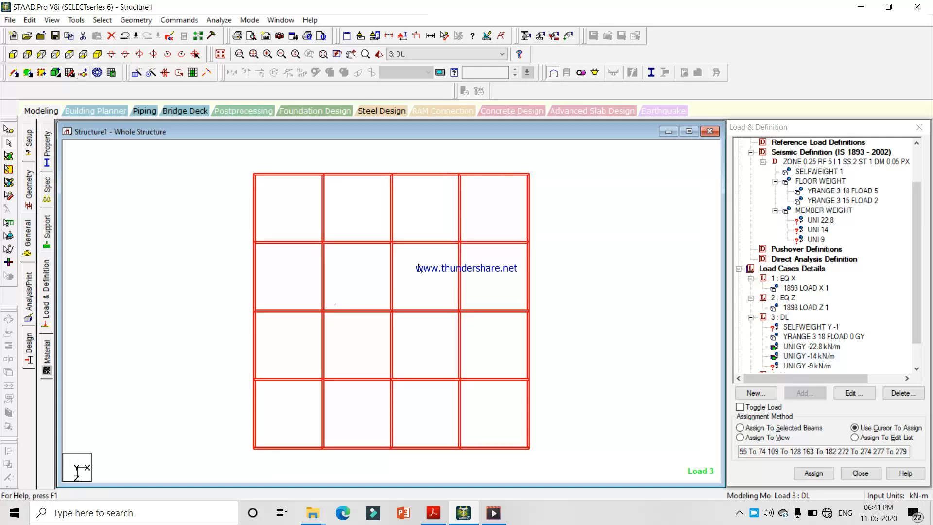
Assign the -9 kN/m GY uniform force of DL to the perimeter beams of the isolated roof level
{"action": "left_click", "coordinate": [572, 268]}
{"action": "left_click", "coordinate": [810, 366]}
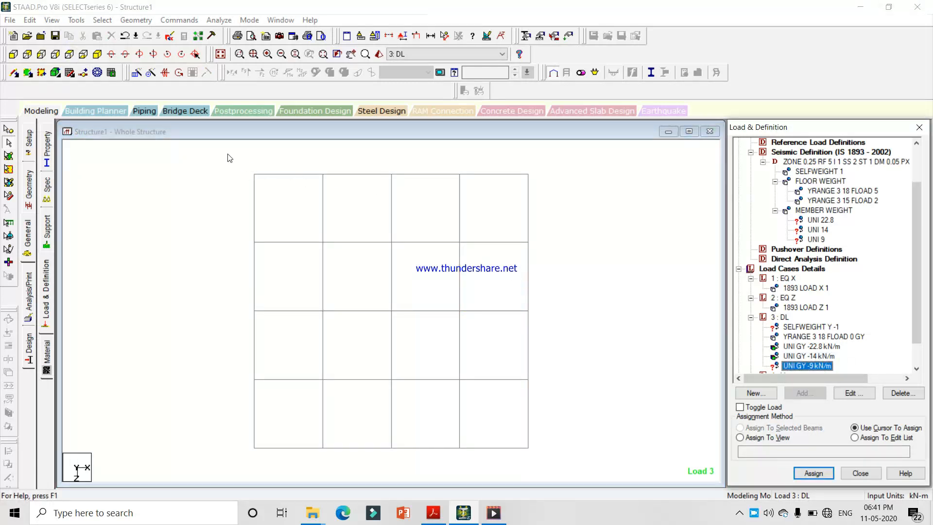
{"action": "left_click", "coordinate": [357, 174]}
{"action": "left_click", "coordinate": [426, 179]}
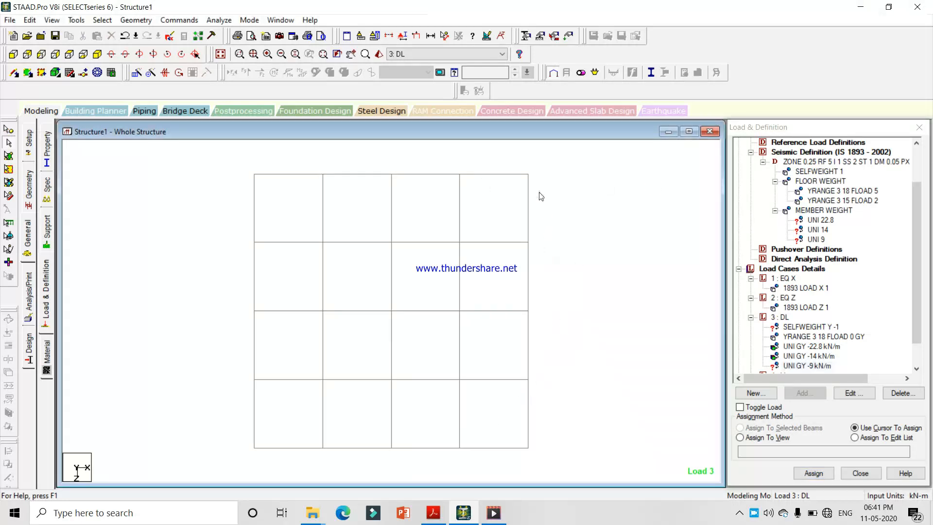
{"action": "left_click_drag", "start_coordinate": [534, 160], "coordinate": [515, 476]}
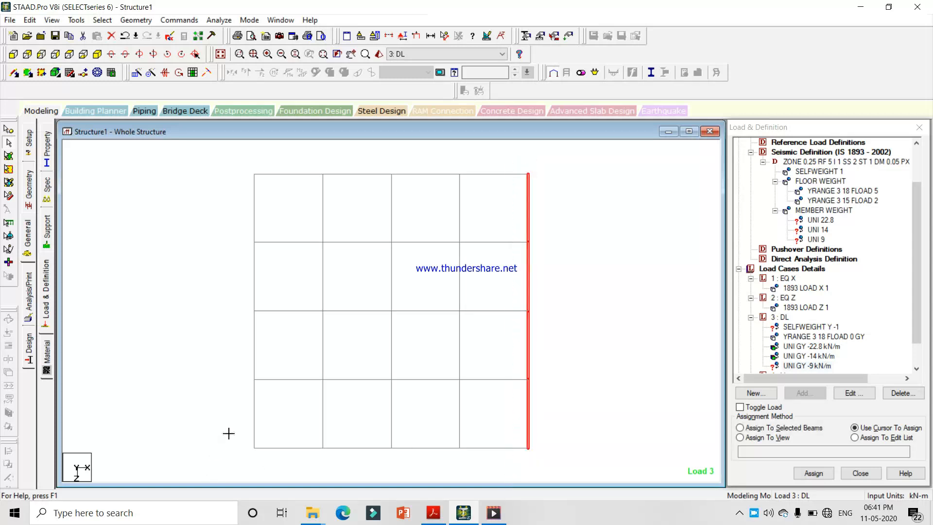
{"action": "left_click_drag", "start_coordinate": [229, 433], "coordinate": [546, 462], "text": "ctrl"}
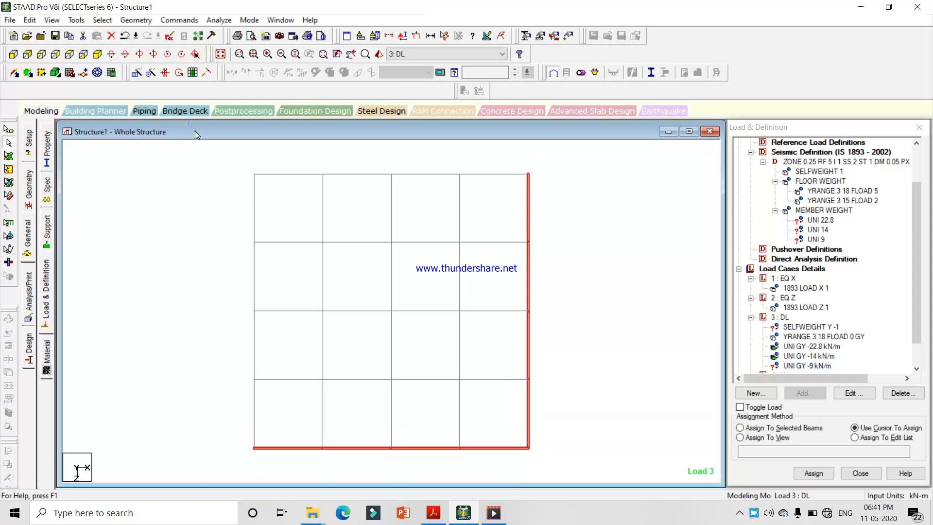
{"action": "left_click_drag", "start_coordinate": [230, 168], "coordinate": [262, 454], "text": "ctrl"}
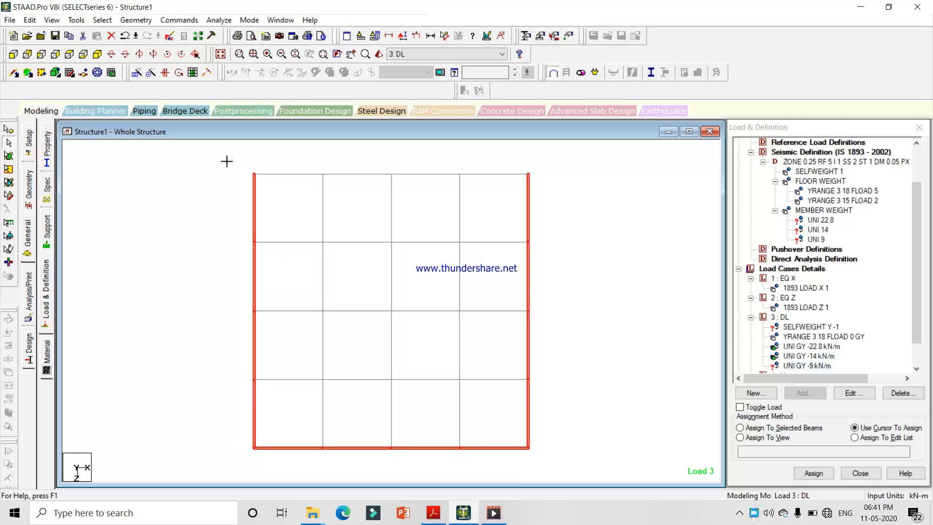
{"action": "left_click_drag", "start_coordinate": [227, 161], "coordinate": [543, 186], "text": "ctrl"}
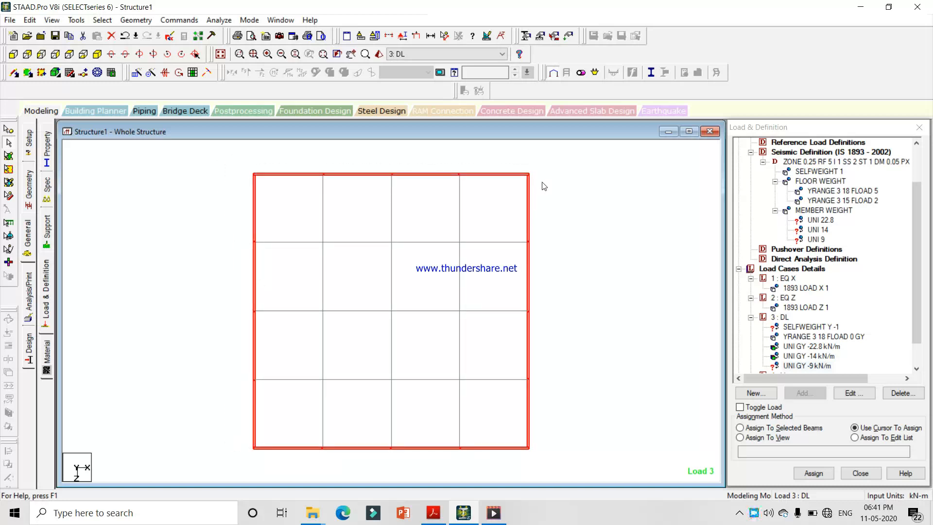
{"action": "left_click", "coordinate": [778, 428]}
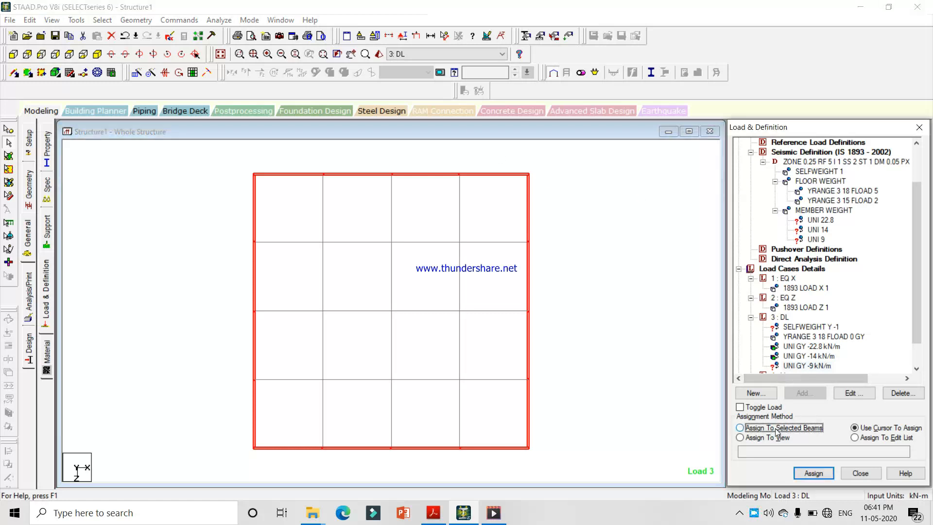
{"action": "left_click", "coordinate": [814, 472]}
{"action": "key", "text": "Return"}
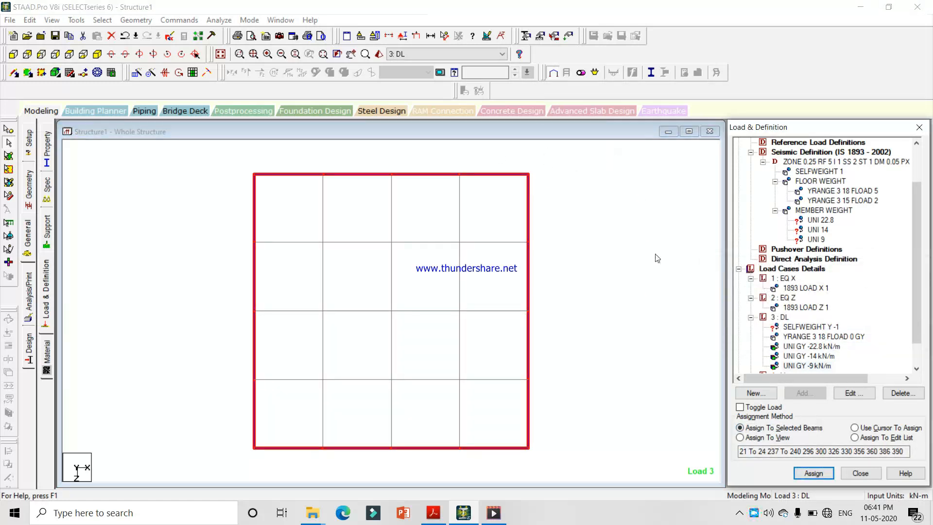
Check the PDF notes for how to transfer the DL member loads to the seismic member weights
{"action": "left_click", "coordinate": [433, 513]}
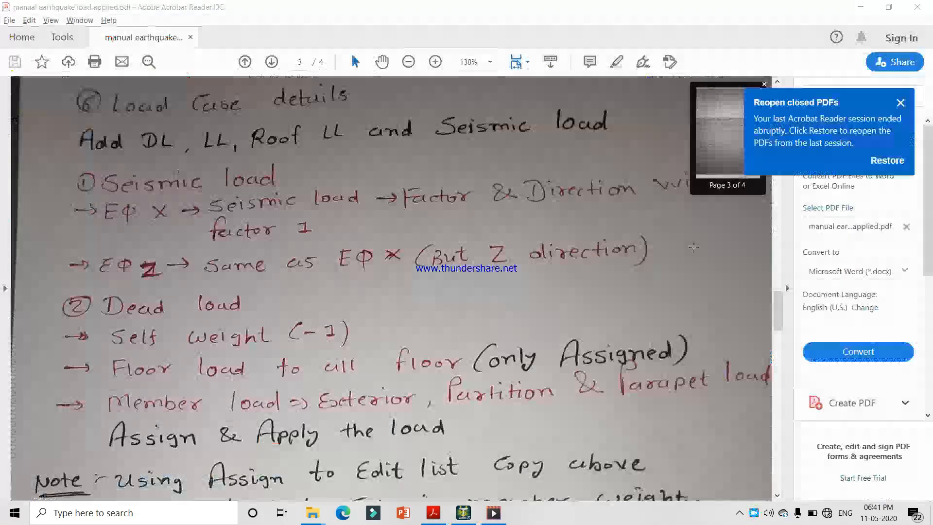
{"action": "scroll", "coordinate": [201, 421], "scroll_direction": "down", "scroll_amount": 1}
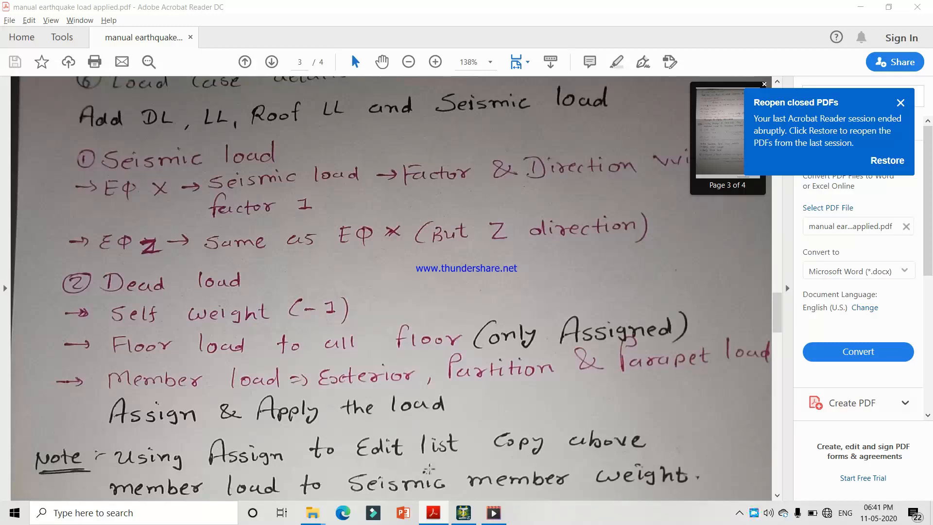
{"action": "left_click", "coordinate": [462, 512]}
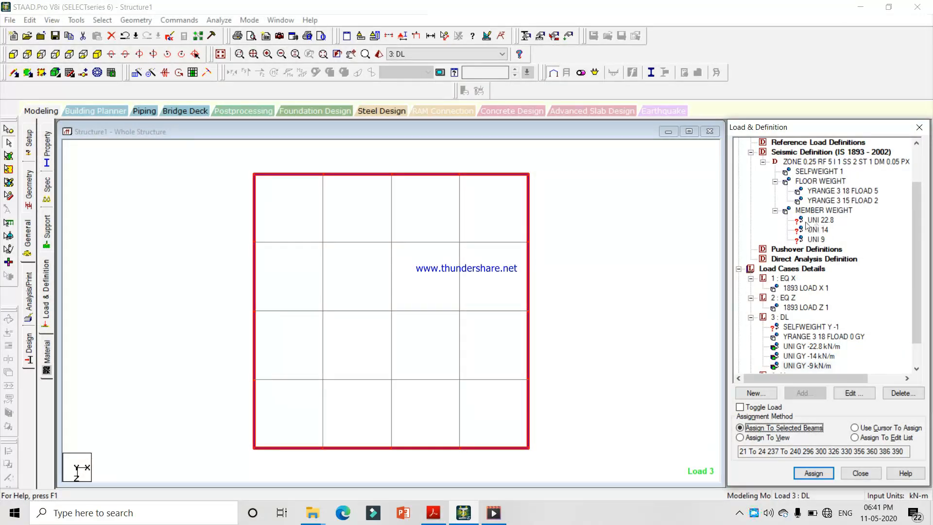
Show the whole structure isometrically and assign the seismic member weight UNI 22.8 using the beam list of DL's -22.8 kN/m load
{"action": "left_click", "coordinate": [220, 54]}
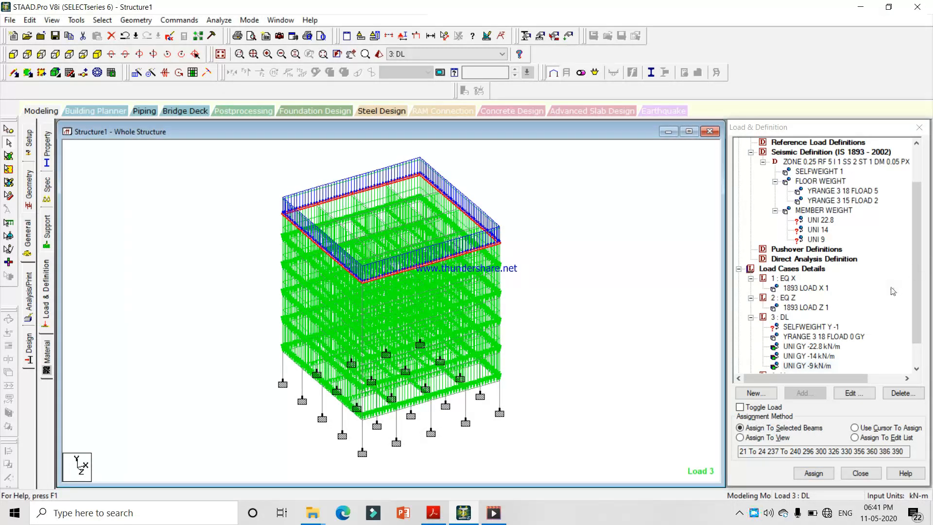
{"action": "left_click", "coordinate": [808, 347]}
{"action": "left_click", "coordinate": [877, 439]}
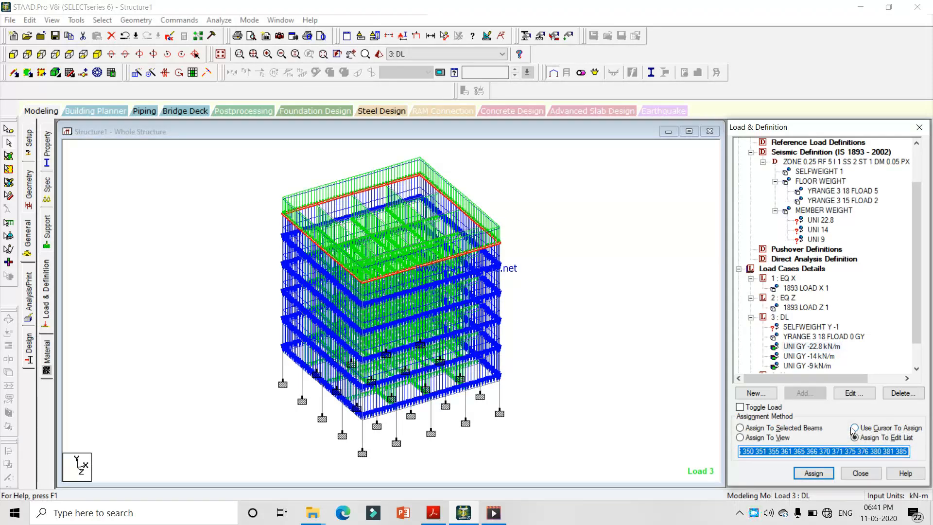
{"action": "left_click", "coordinate": [820, 220]}
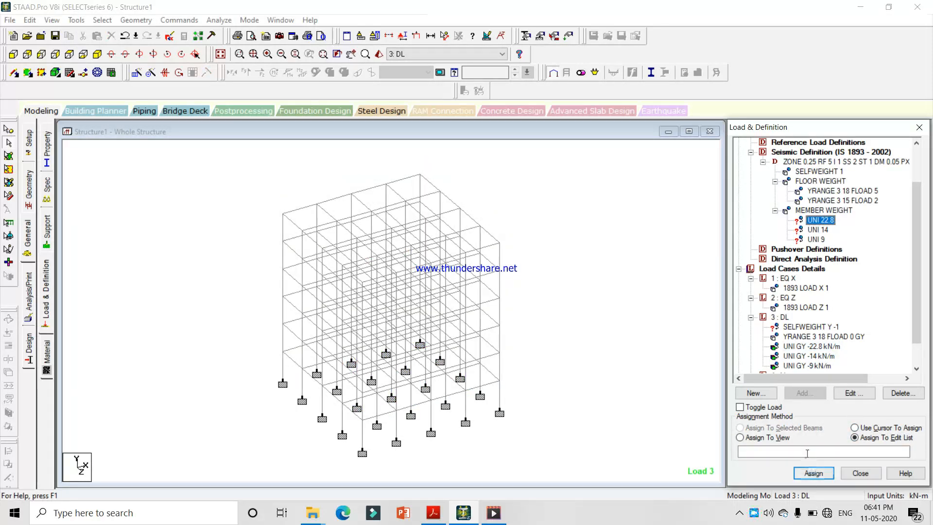
{"action": "left_click", "coordinate": [808, 473]}
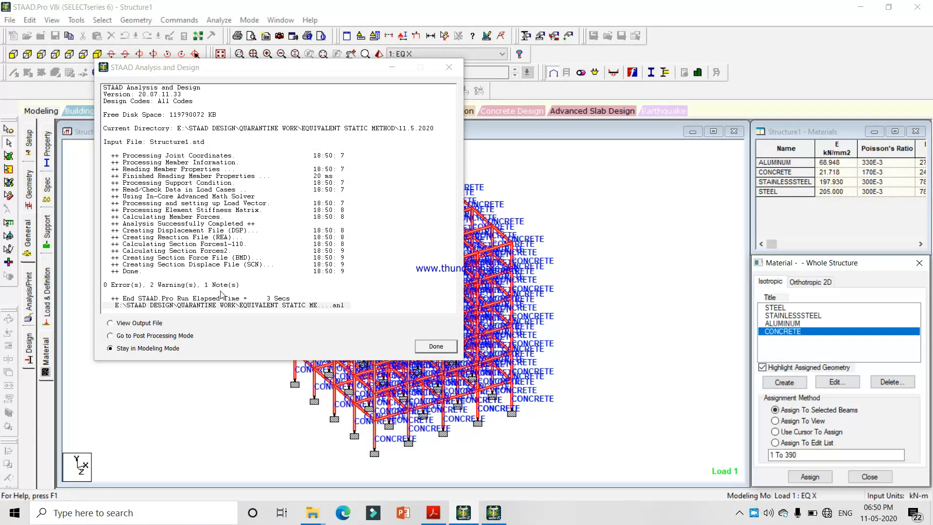
Close the analysis run, staying in modeling mode, and check the PDF notes for the postprocessing procedure
{"action": "left_click", "coordinate": [444, 347]}
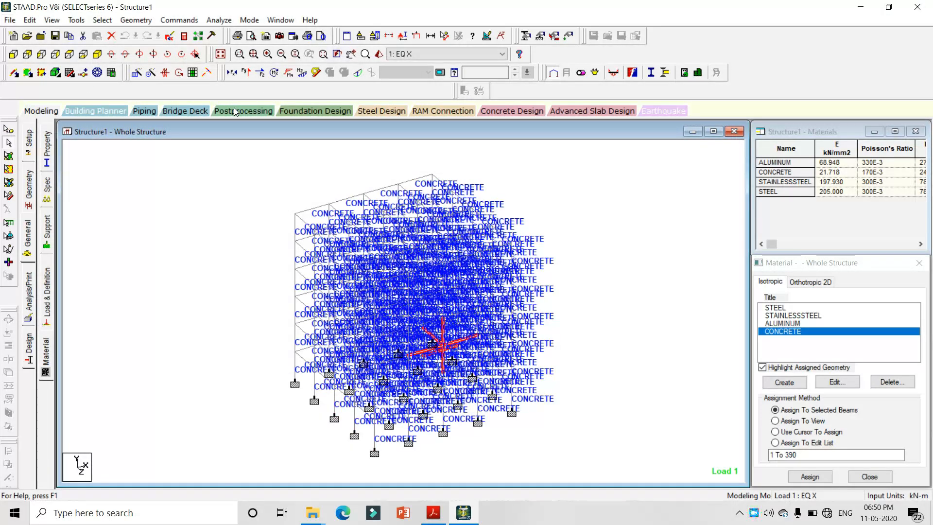
{"action": "key", "text": "alt+Tab"}
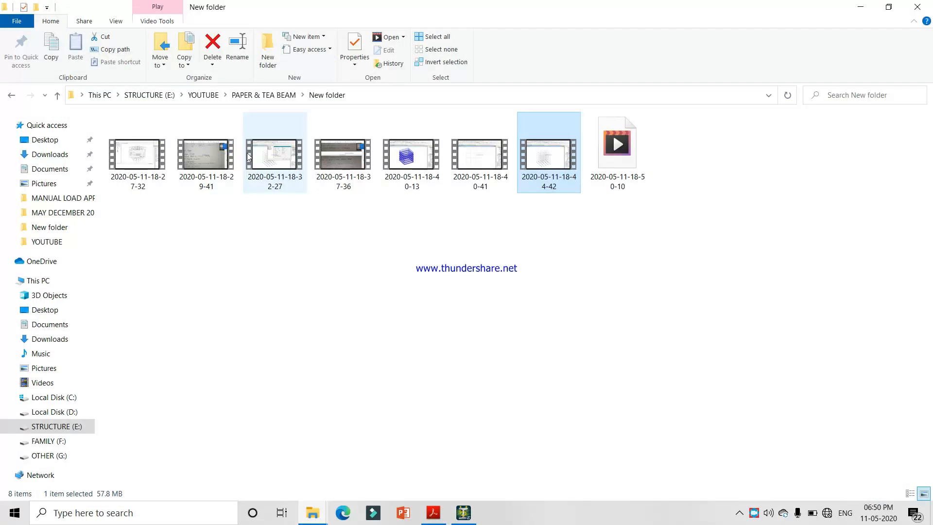
{"action": "key", "text": "alt+Tab"}
{"action": "key", "text": "alt+Tab"}
{"action": "key", "text": "alt+Tab"}
{"action": "scroll", "coordinate": [251, 176], "scroll_direction": "down", "scroll_amount": 3}
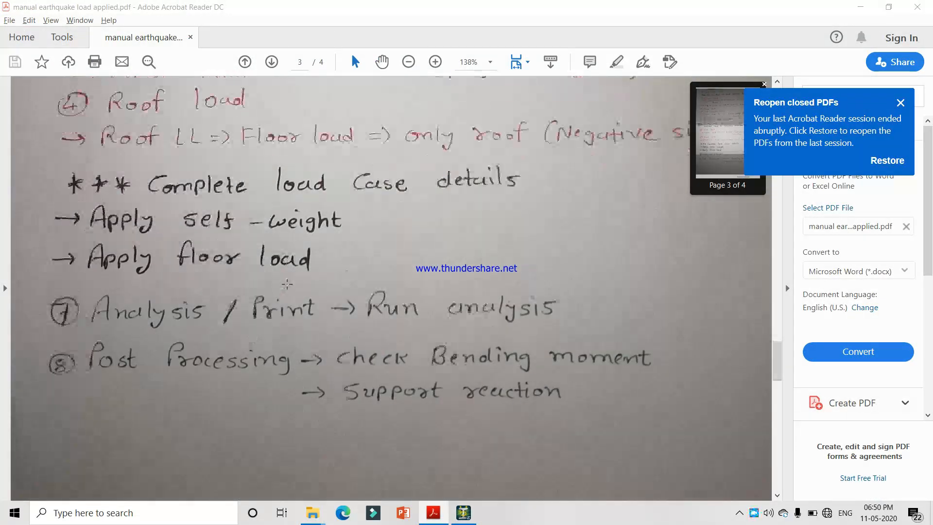
{"action": "key", "text": "alt+Tab"}
{"action": "key", "text": "alt+Tab"}
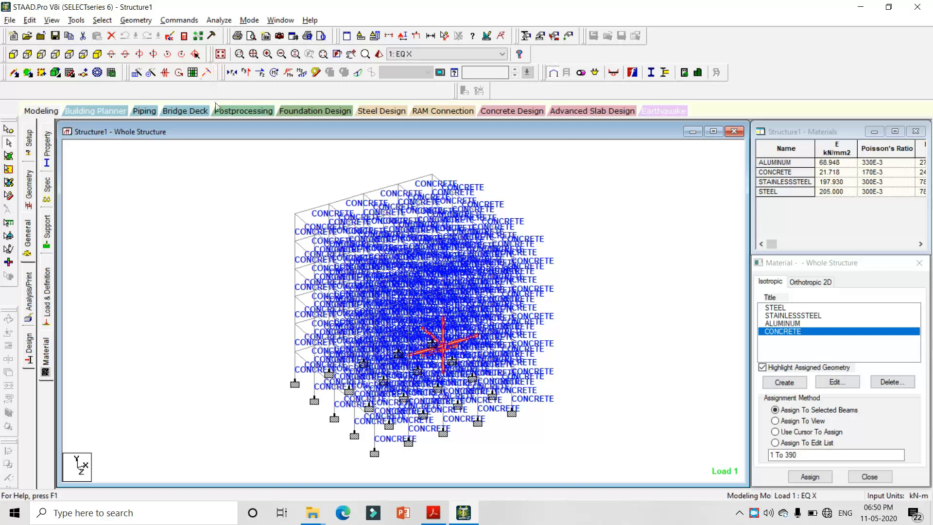
Open the postprocessing results for all five load cases and display the Y and Z bending moment diagrams for EQ X
{"action": "left_click", "coordinate": [218, 109]}
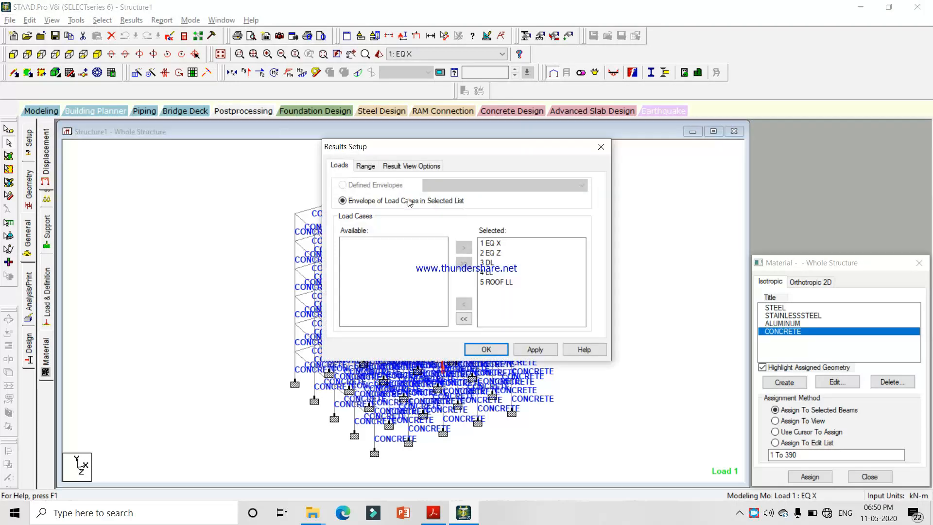
{"action": "left_click", "coordinate": [486, 349]}
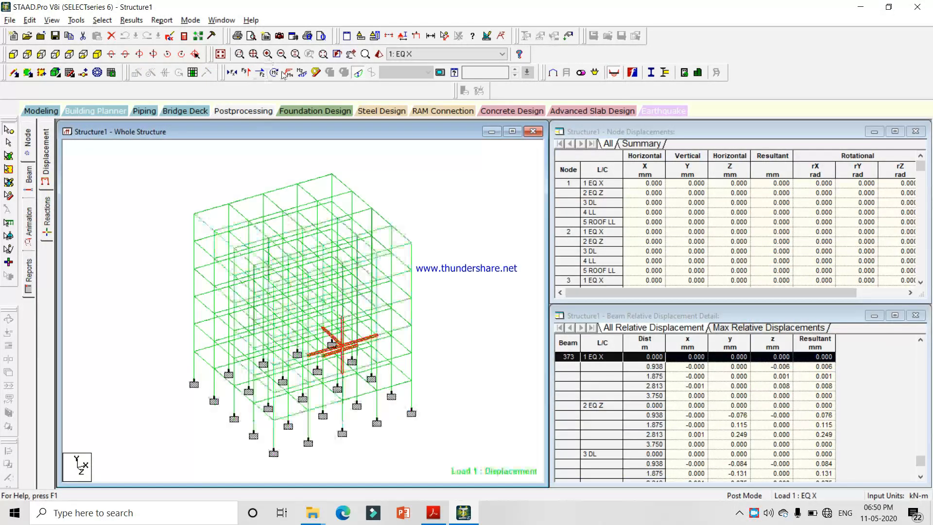
{"action": "left_click", "coordinate": [288, 72]}
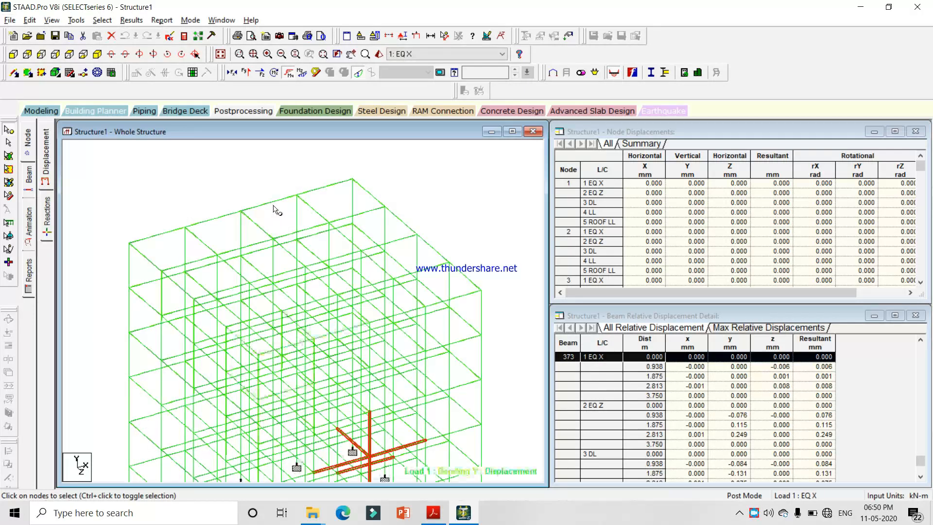
{"action": "scroll", "coordinate": [272, 287], "scroll_direction": "up", "scroll_amount": 5}
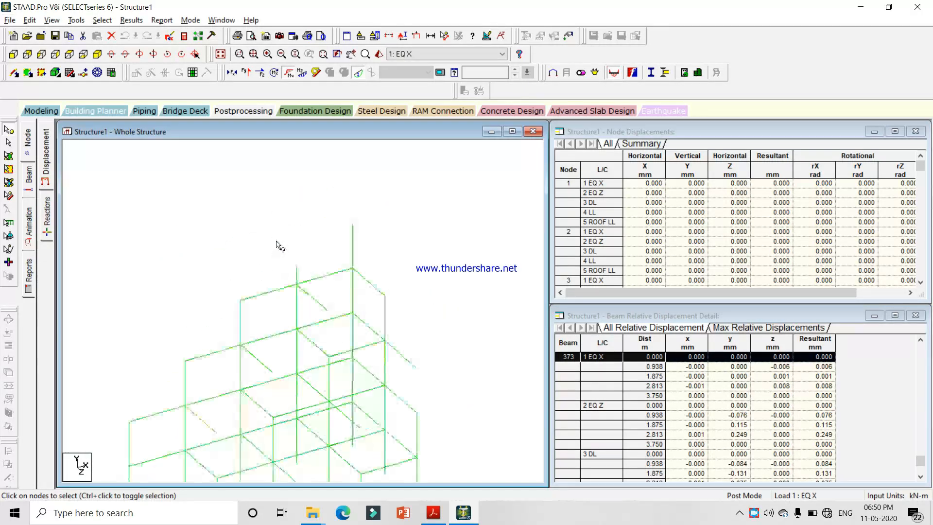
{"action": "middle_click_drag", "start_coordinate": [276, 166], "coordinate": [264, 291]}
{"action": "scroll", "coordinate": [263, 287], "scroll_direction": "up", "scroll_amount": 1}
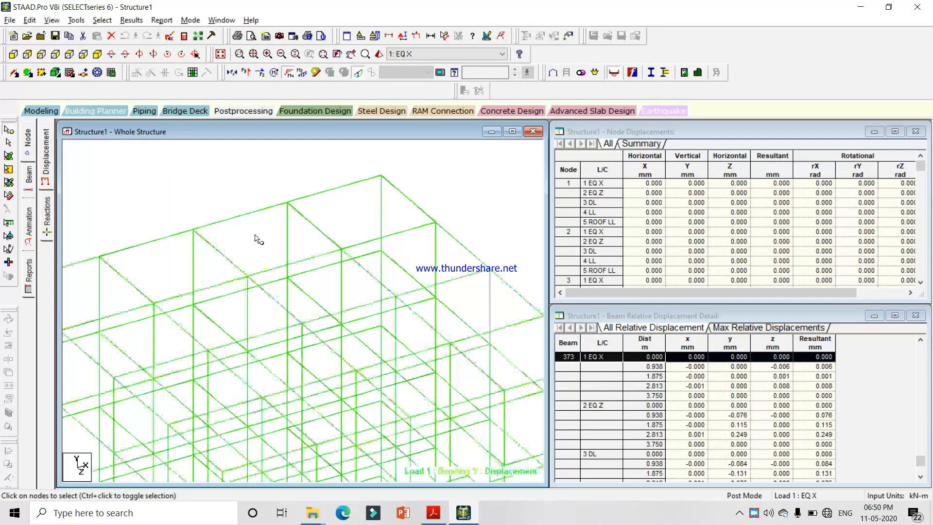
{"action": "left_click", "coordinate": [301, 72]}
{"action": "scroll", "coordinate": [223, 269], "scroll_direction": "down", "scroll_amount": 1}
{"action": "middle_click_drag", "start_coordinate": [223, 269], "coordinate": [241, 182]}
{"action": "middle_click_drag", "start_coordinate": [253, 340], "coordinate": [269, 221]}
{"action": "scroll", "coordinate": [246, 313], "scroll_direction": "down", "scroll_amount": 1}
{"action": "scroll", "coordinate": [248, 318], "scroll_direction": "down", "scroll_amount": 2}
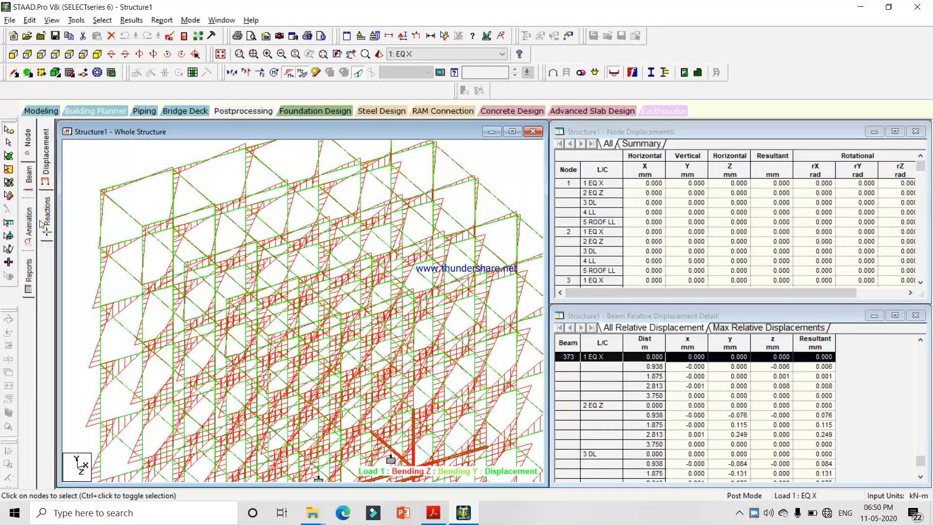
Show the support reactions and move the reaction label of the outermost corner support clear of the other labels
{"action": "left_click", "coordinate": [46, 219]}
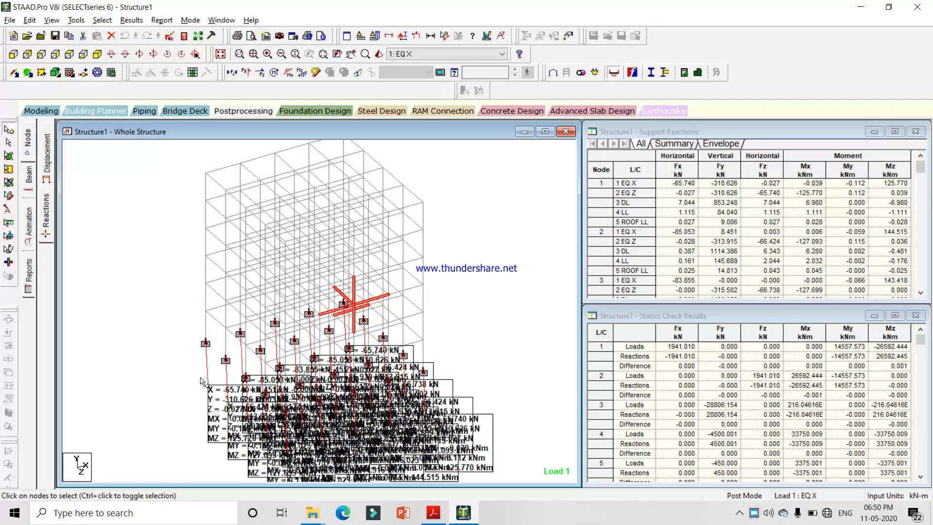
{"action": "left_click", "coordinate": [9, 208]}
{"action": "left_click_drag", "start_coordinate": [216, 402], "coordinate": [120, 305]}
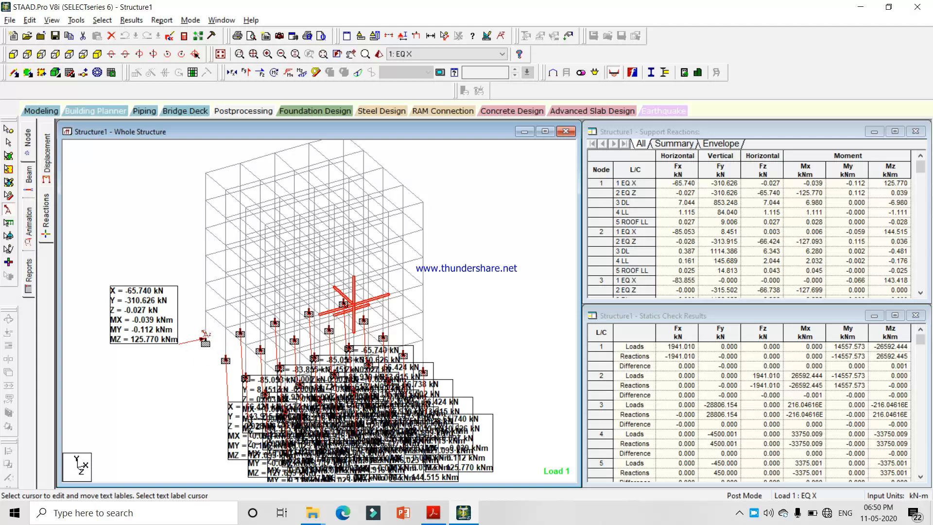
Read the seismic load combinations listed on page 4 of the PDF notes
{"action": "key", "text": "alt+Tab"}
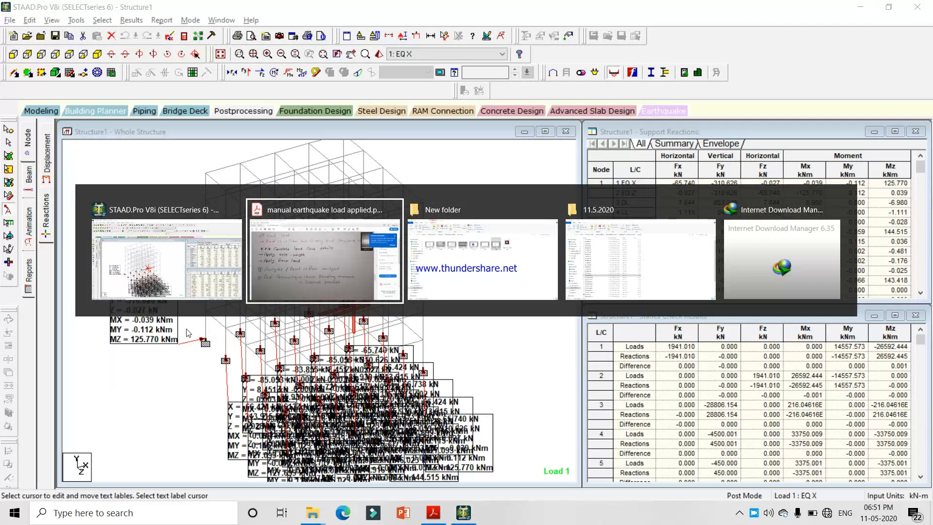
{"action": "scroll", "coordinate": [275, 333], "scroll_direction": "down", "scroll_amount": 5}
{"action": "scroll", "coordinate": [275, 333], "scroll_direction": "down", "scroll_amount": 5}
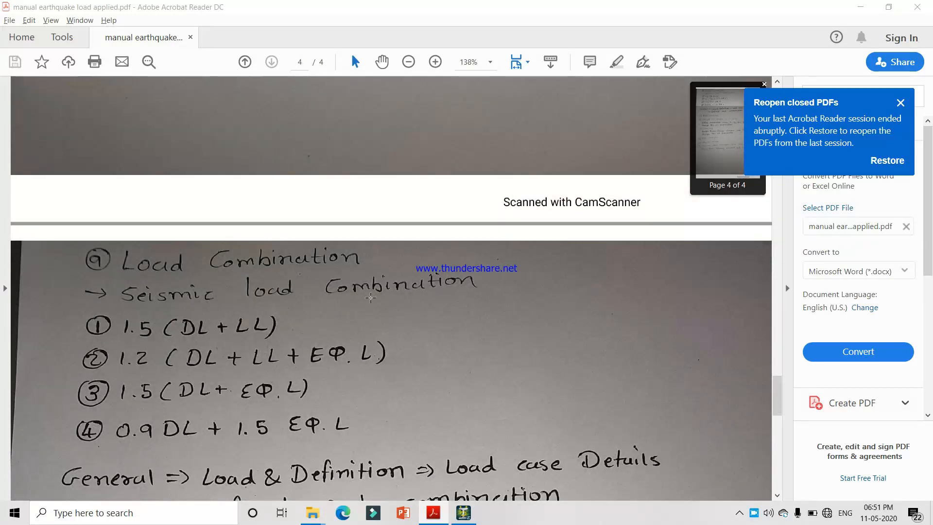
{"action": "key", "text": "alt+Tab"}
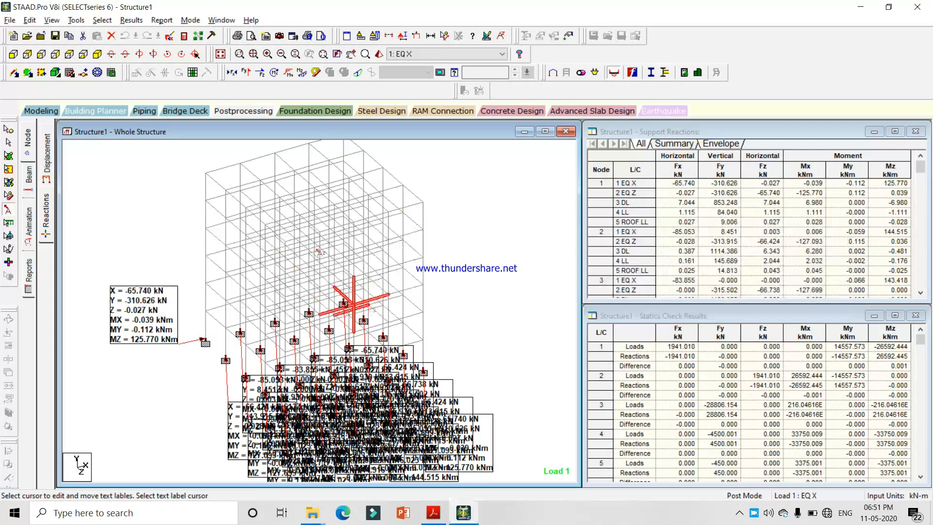
Return to modeling mode and open the Define Combinations form for a new load case under Load Cases Details
{"action": "left_click", "coordinate": [41, 111]}
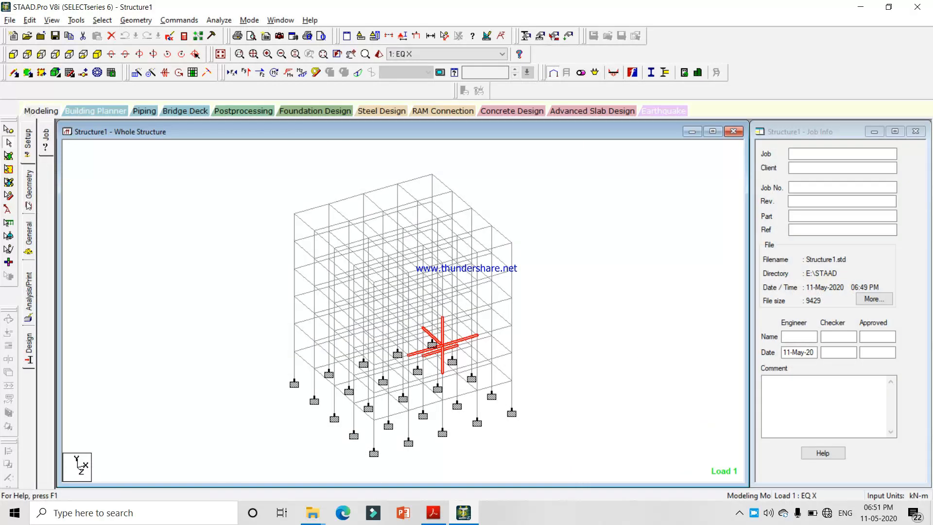
{"action": "left_click", "coordinate": [28, 235]}
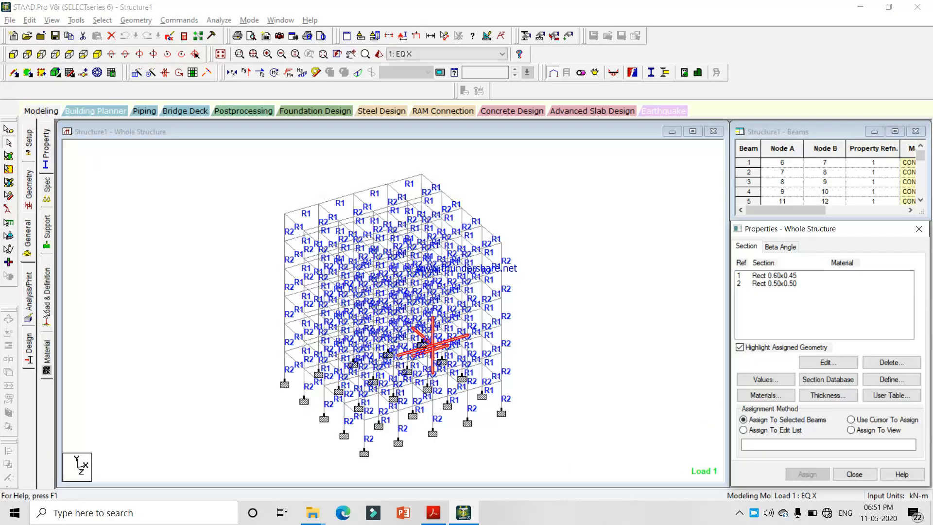
{"action": "left_click", "coordinate": [47, 292]}
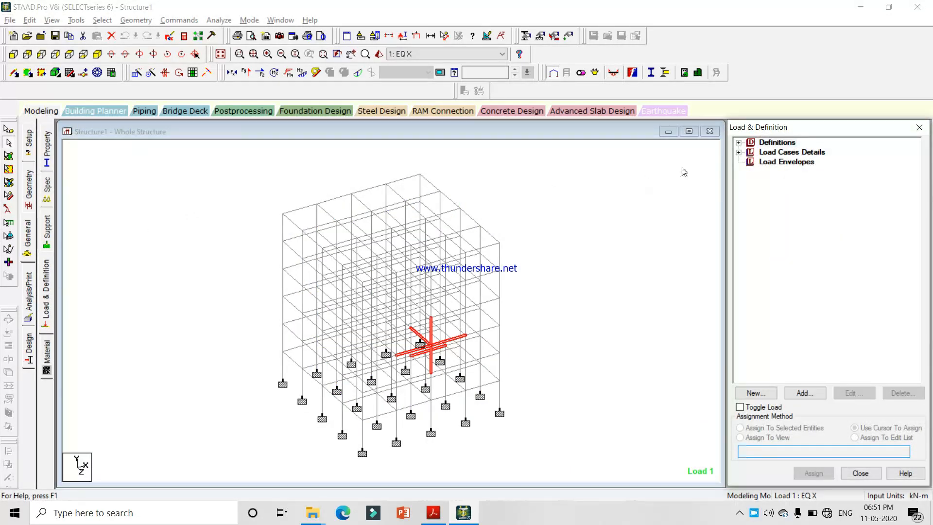
{"action": "left_click", "coordinate": [739, 152]}
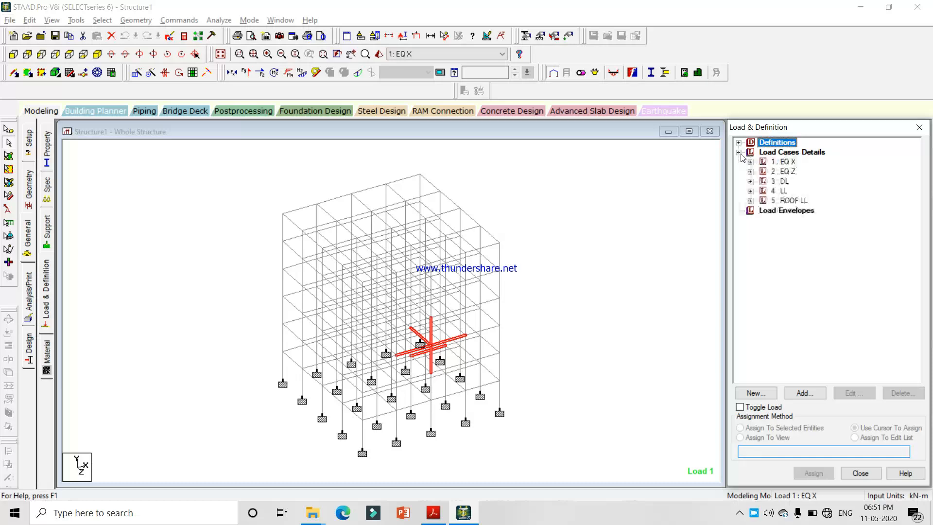
{"action": "left_click", "coordinate": [804, 393]}
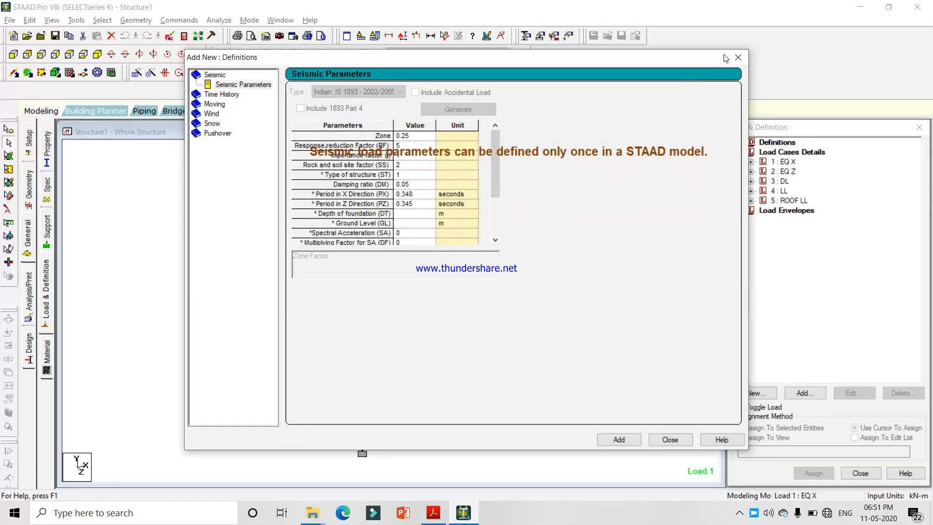
{"action": "left_click", "coordinate": [738, 57]}
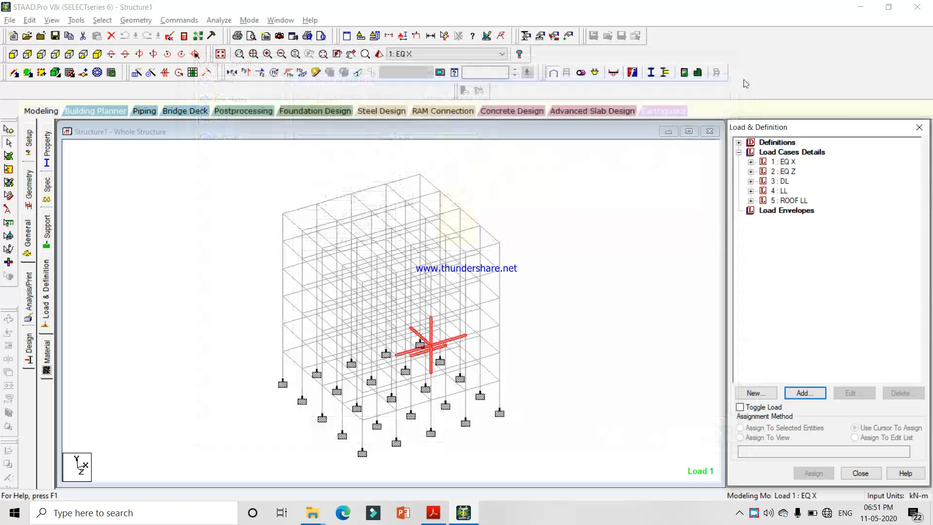
{"action": "left_click", "coordinate": [792, 152]}
{"action": "left_click", "coordinate": [802, 393]}
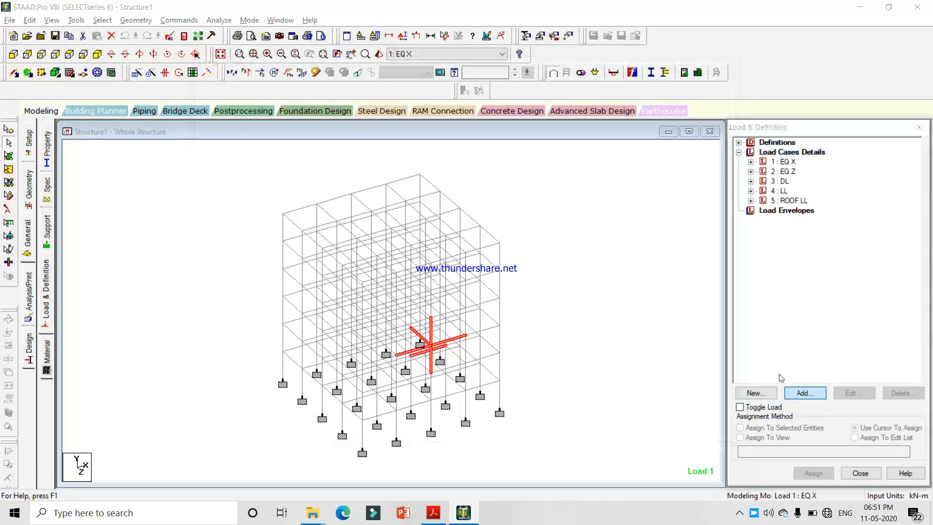
{"action": "left_click", "coordinate": [275, 151]}
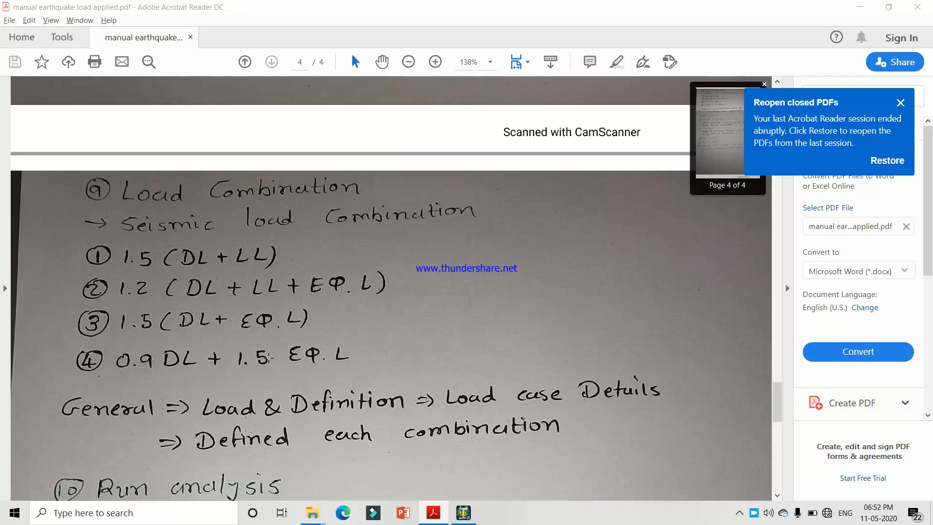
Compare the combination definition form with the seismic load combinations in the PDF notes
{"action": "key", "text": "alt+Tab"}
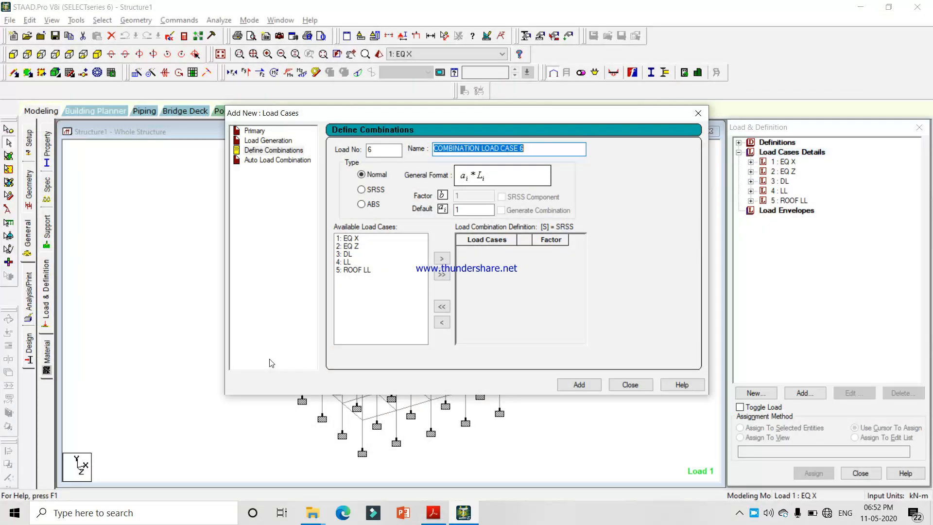
{"action": "key", "text": "alt+Tab"}
{"action": "key", "text": "alt+Tab"}
{"action": "key", "text": "alt+Tab"}
{"action": "key", "text": "alt+Tab"}
{"action": "key", "text": "alt+Tab"}
Add load combination 6 named 1.5(DL+LL) with factor 1.5 on DL and LL, and delete the existing result files
{"action": "type", "text": "1."}
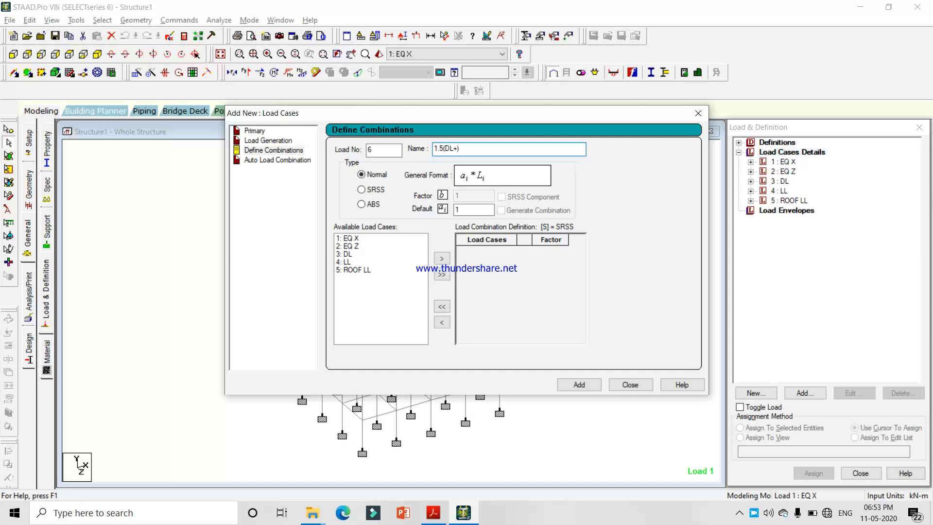
{"action": "type", "text": "5(DL+LL)"}
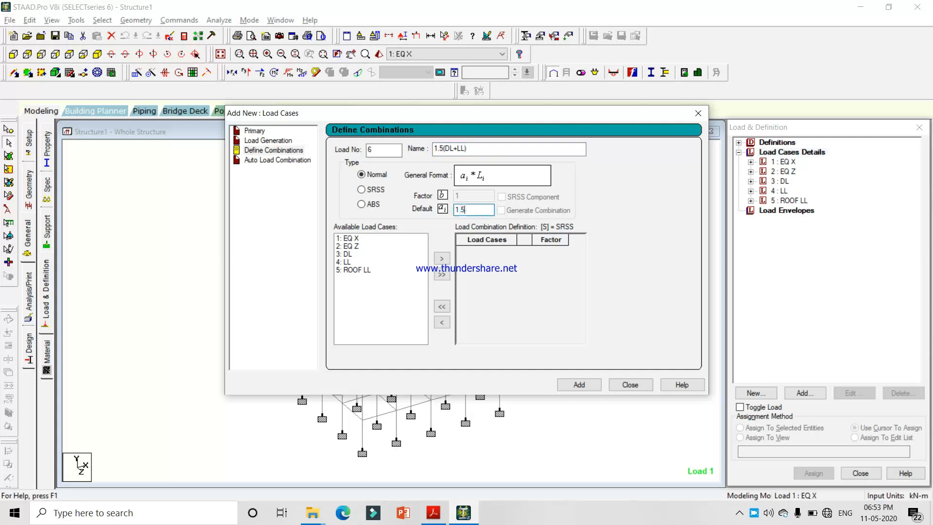
{"action": "left_click", "coordinate": [343, 254]}
{"action": "double_click", "coordinate": [346, 261], "text": "ctrl"}
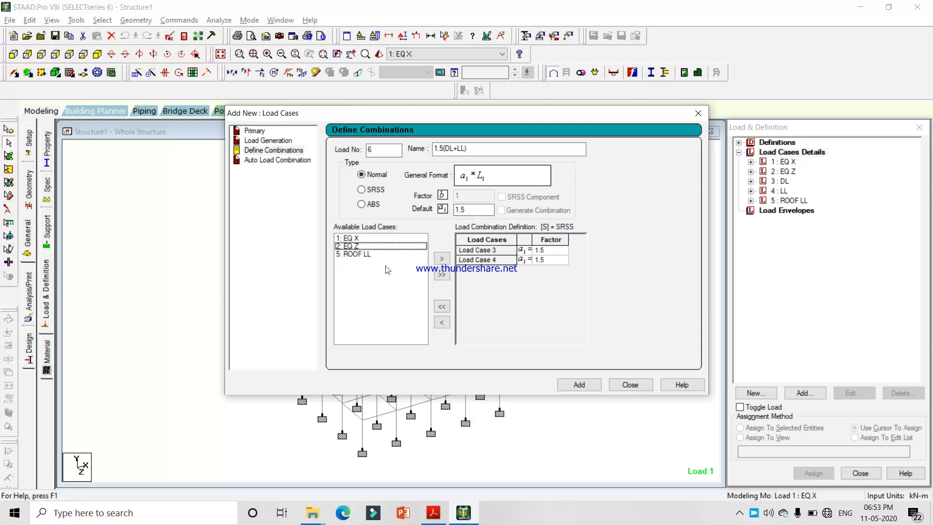
{"action": "left_click", "coordinate": [580, 384]}
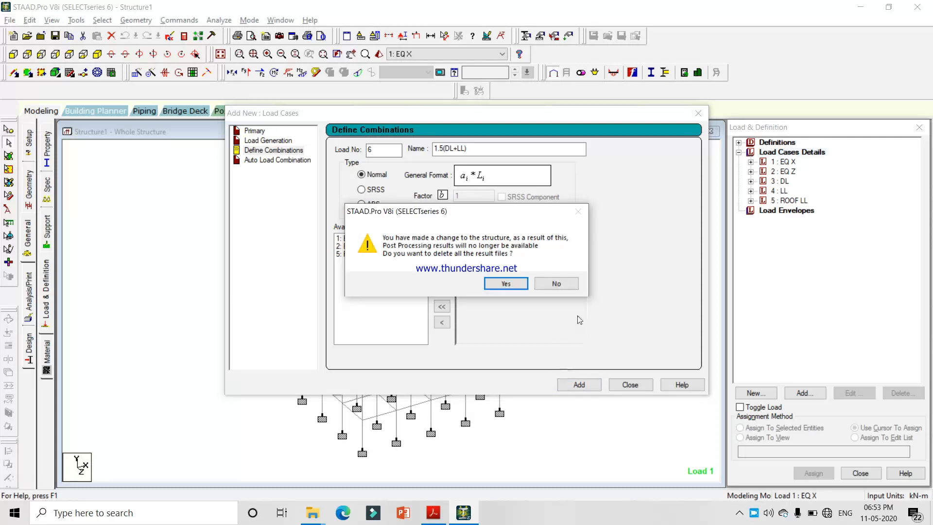
{"action": "left_click", "coordinate": [507, 284]}
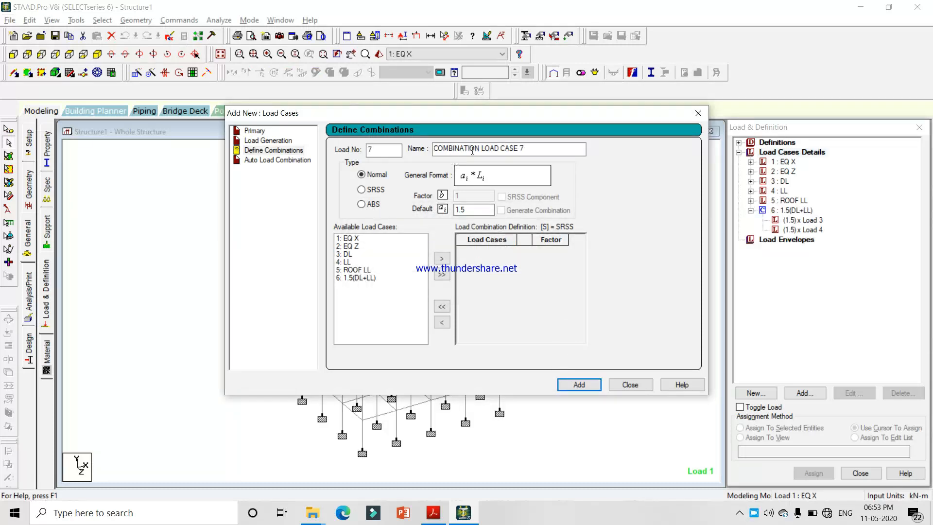
Check the second combination in the PDF notes, then name load combination 7 1.2(DL+LL+EQ X) with default factor 1.2
{"action": "key", "text": "alt+Tab"}
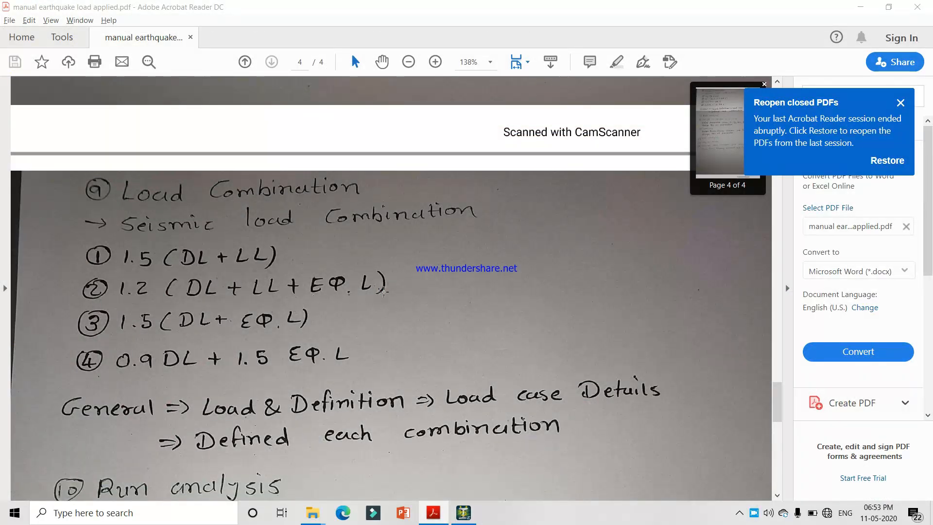
{"action": "key", "text": "alt+Tab"}
{"action": "triple_click", "coordinate": [538, 152]}
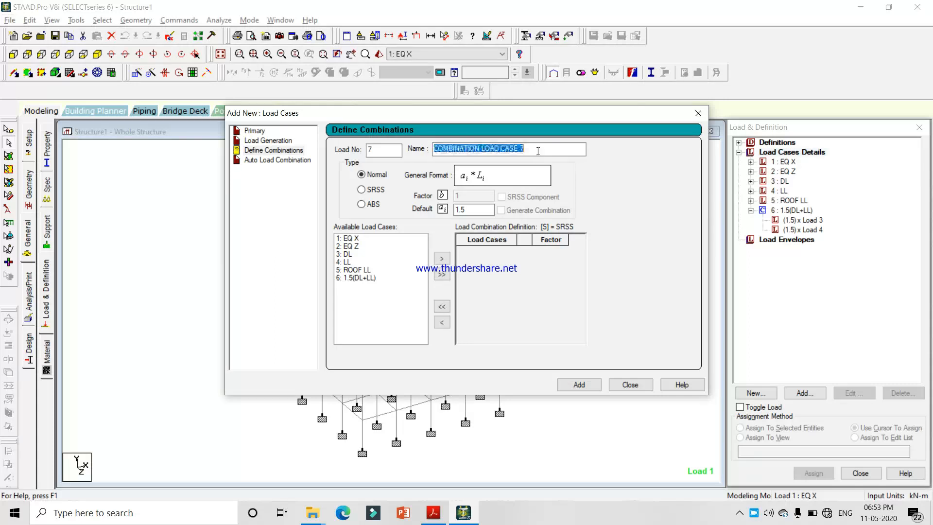
{"action": "type", "text": "1.2"}
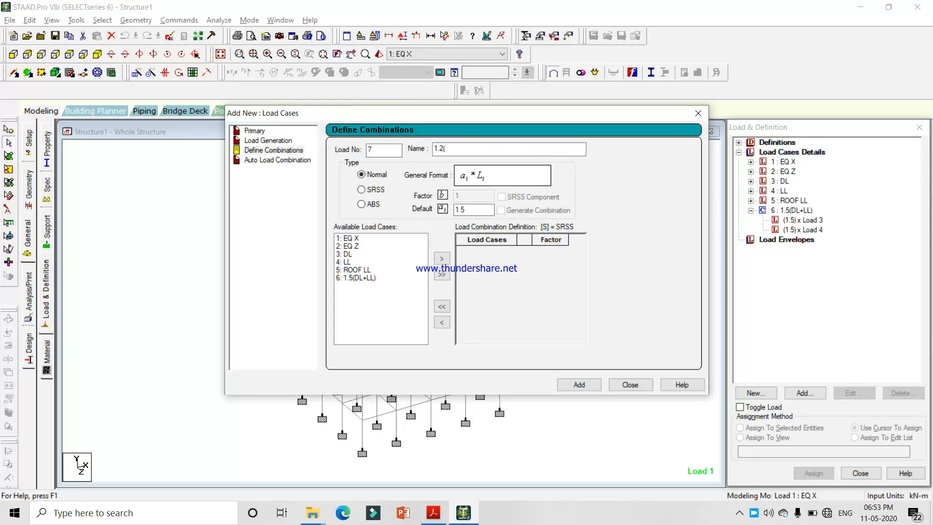
{"action": "type", "text": "(DL+LL+EQ X)"}
{"action": "double_click", "coordinate": [475, 210]}
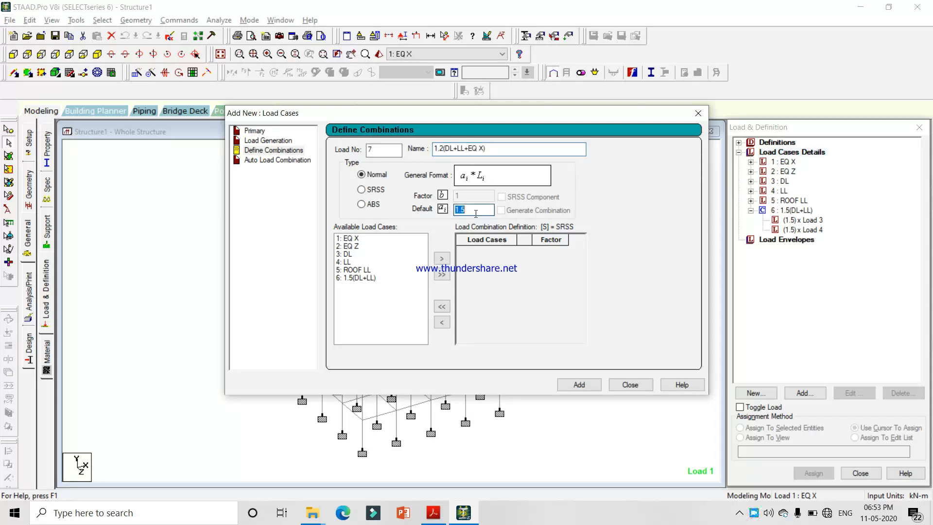
{"action": "type", "text": "1.2"}
Include EQ X, DL and LL in combination 7 and add it to the load cases
{"action": "left_click", "coordinate": [351, 239]}
{"action": "left_click", "coordinate": [351, 254], "text": "ctrl"}
{"action": "left_click", "coordinate": [350, 262], "text": "ctrl"}
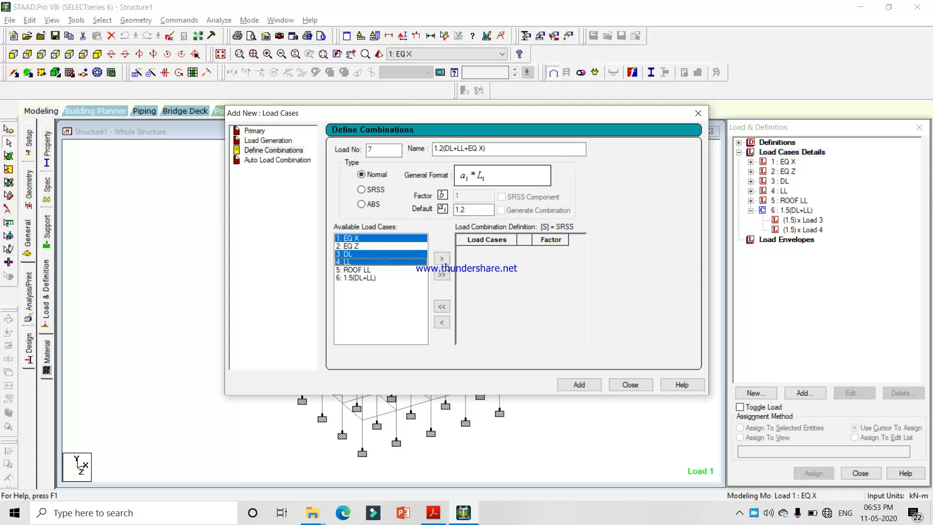
{"action": "left_click", "coordinate": [442, 258]}
{"action": "left_click", "coordinate": [581, 384]}
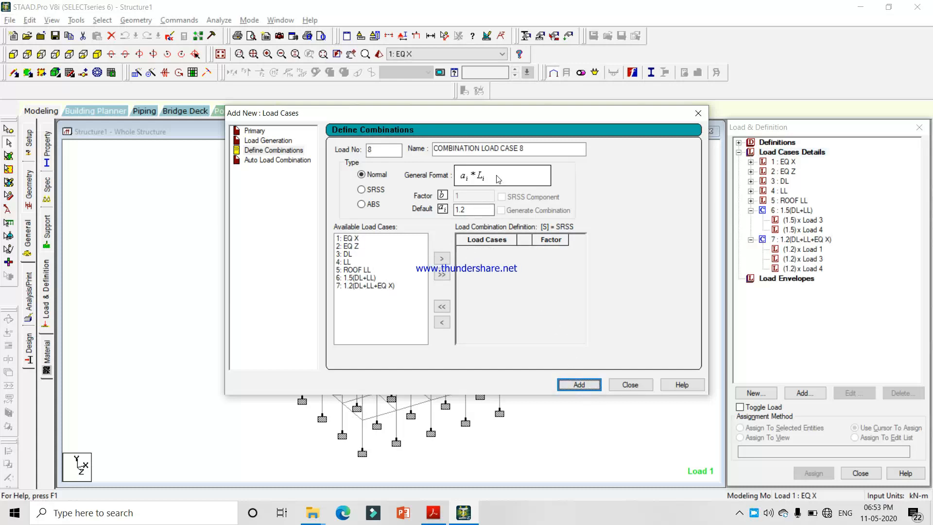
Recheck the 1.2 seismic combination in the PDF notes and start the name of load combination 8 with 1.2(
{"action": "left_click", "coordinate": [432, 513]}
{"action": "right_click", "coordinate": [294, 308]}
{"action": "left_click", "coordinate": [170, 286]}
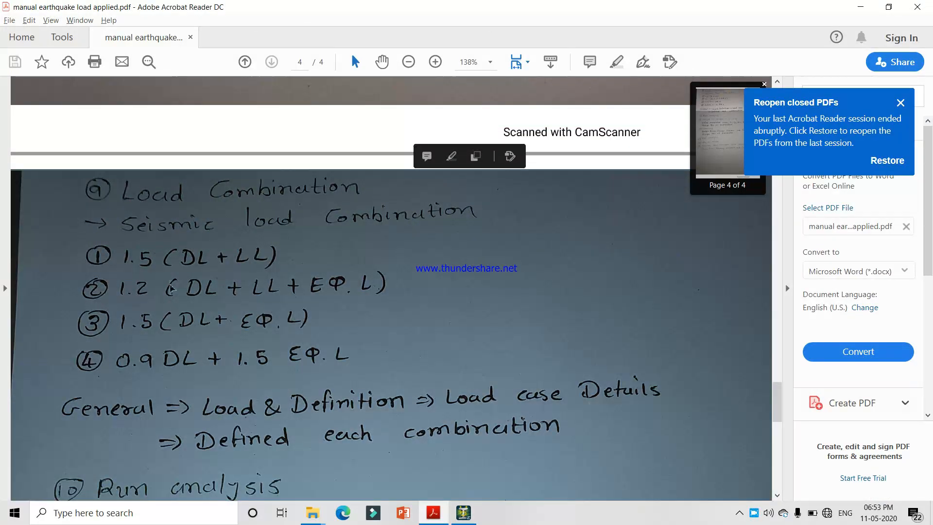
{"action": "key", "text": "alt+Tab"}
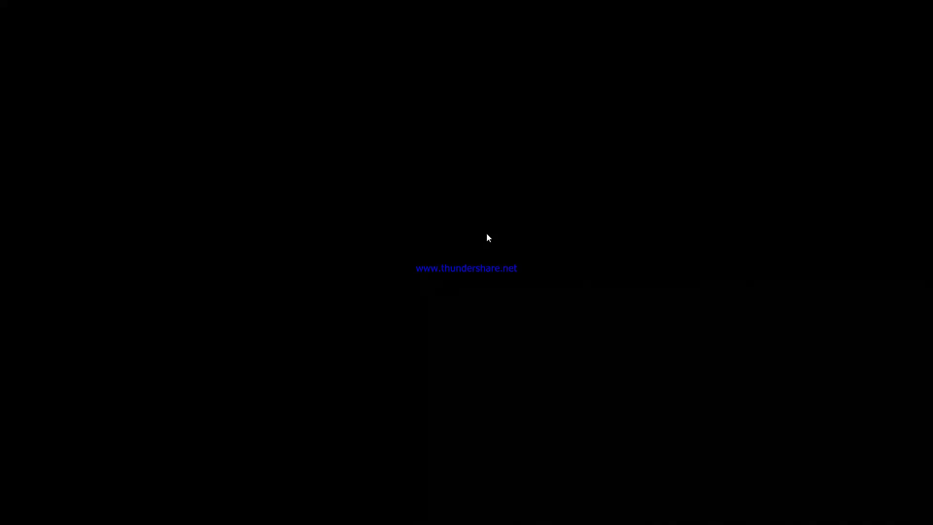
{"action": "type", "text": "("}
{"action": "key", "text": "alt+Tab"}
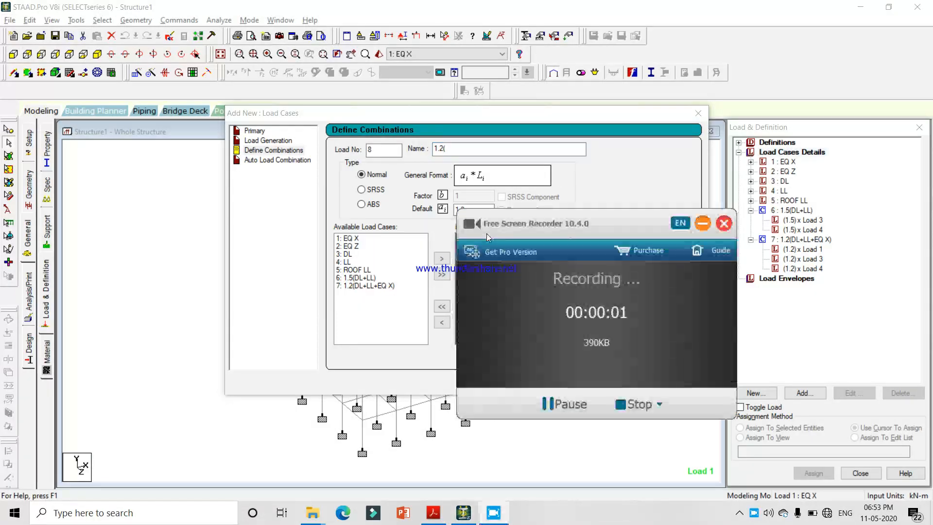
{"action": "key", "text": "alt+Tab"}
{"action": "key", "text": "alt+Tab"}
{"action": "key", "text": "alt+Tab"}
{"action": "key", "text": "alt+Tab"}
{"action": "key", "text": "alt+Tab"}
{"action": "key", "text": "alt+Tab"}
{"action": "key", "text": "alt+Tab"}
{"action": "key", "text": "alt+Tab"}
{"action": "key", "text": "alt+Tab"}
{"action": "key", "text": "alt+Tab"}
{"action": "key", "text": "alt+Tab"}
{"action": "key", "text": "alt+Tab"}
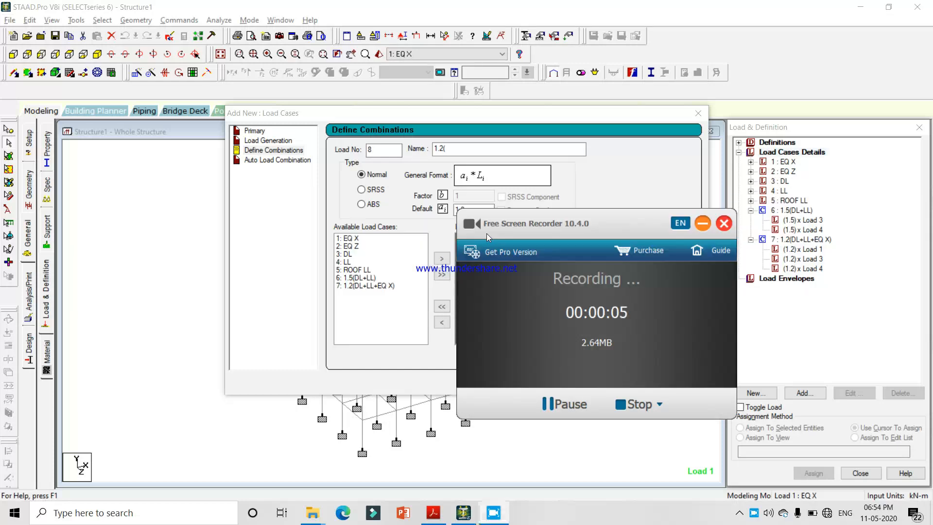
{"action": "key", "text": "super+e"}
{"action": "key", "text": "alt+Tab"}
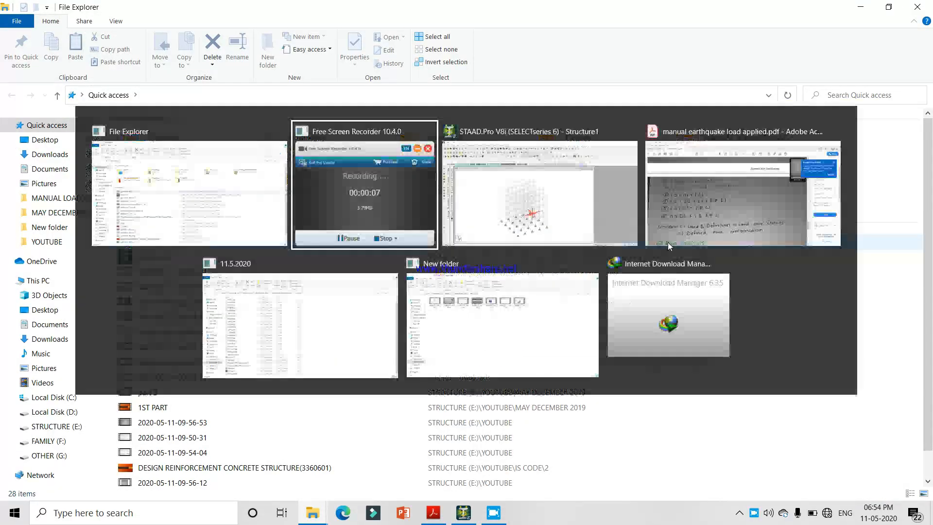
{"action": "left_click", "coordinate": [569, 404]}
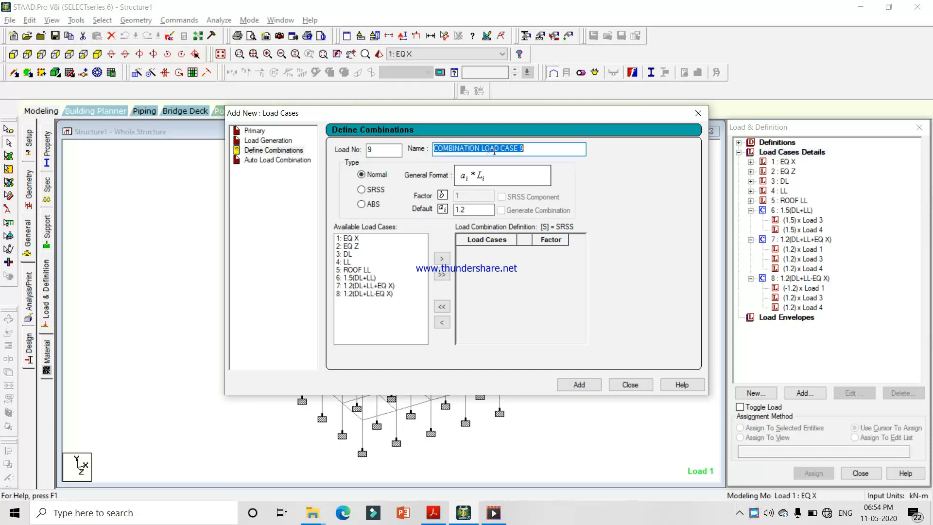
Add load combination 9 named 1.2(DL+LL+EQ Z) with factor 1.2 on EQ Z, DL and LL
{"action": "type", "text": "1.2(DL+LL-EQ X)"}
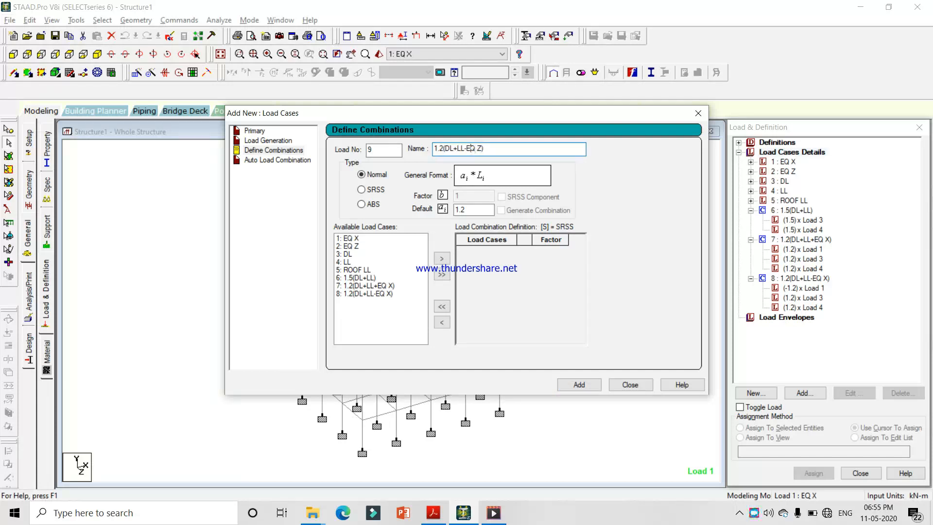
{"action": "key", "text": "BackSpace"}
{"action": "type", "text": "+"}
{"action": "double_click", "coordinate": [348, 246]}
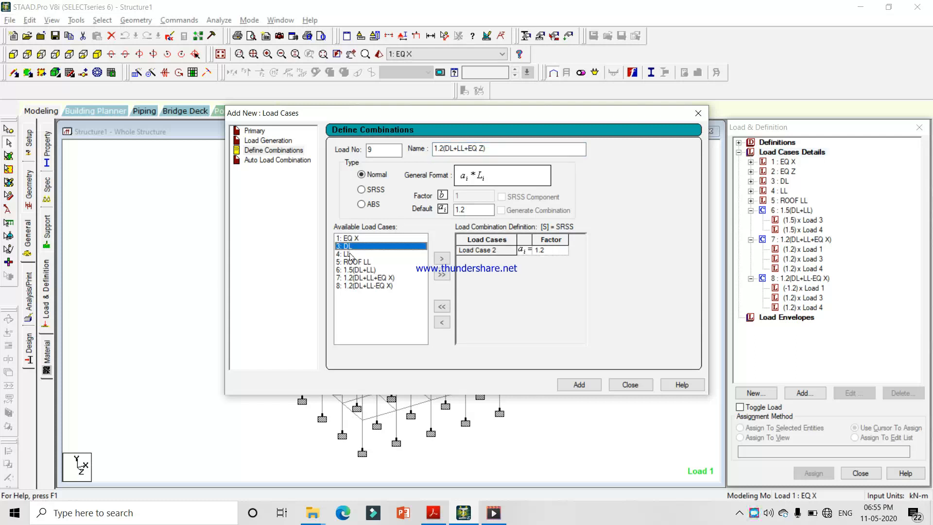
{"action": "left_click", "coordinate": [349, 254], "text": "shift"}
{"action": "left_click", "coordinate": [440, 259]}
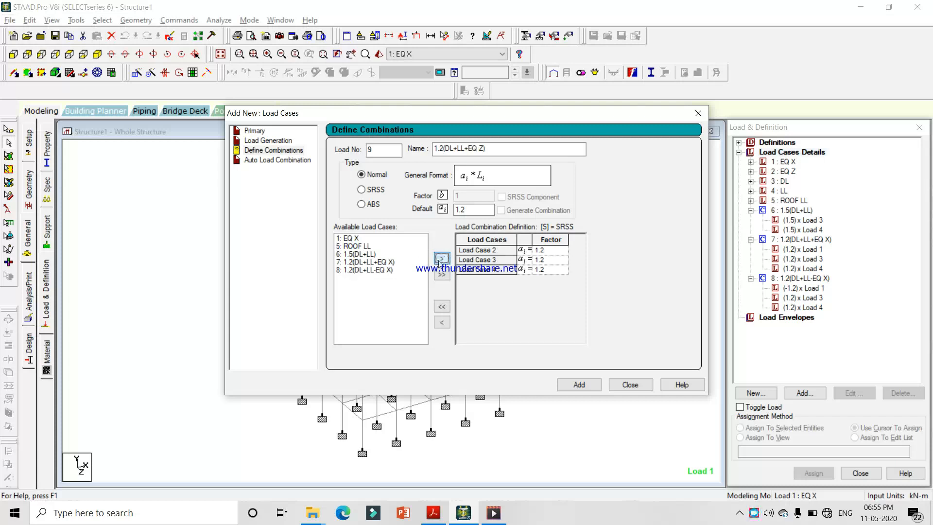
{"action": "left_click", "coordinate": [579, 384]}
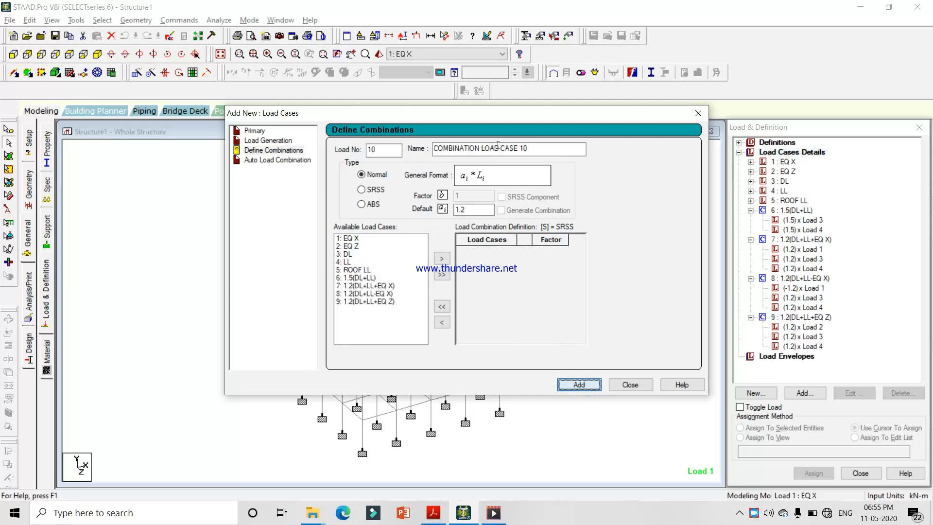
Add load combination 10 named 1.2(DL+LL-EQ Z) with factor -1.2 on EQ Z and 1.2 on DL and LL
{"action": "triple_click", "coordinate": [529, 149]}
{"action": "type", "text": "1.2(DL+LL-EQ X)"}
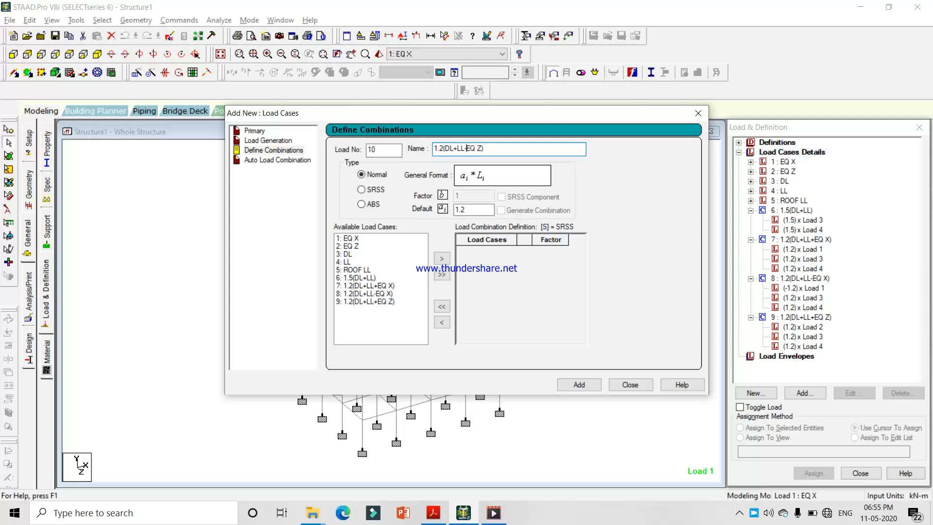
{"action": "double_click", "coordinate": [351, 245]}
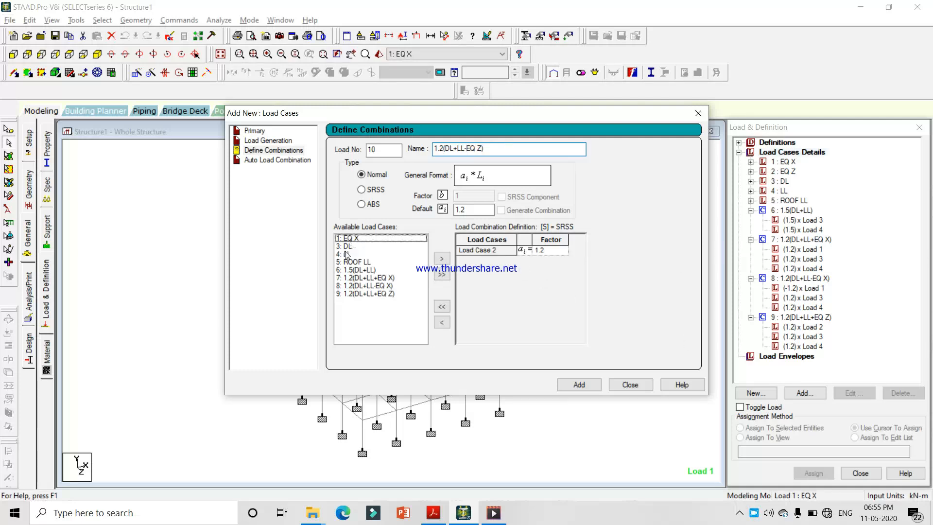
{"action": "double_click", "coordinate": [348, 247]}
{"action": "double_click", "coordinate": [349, 246]}
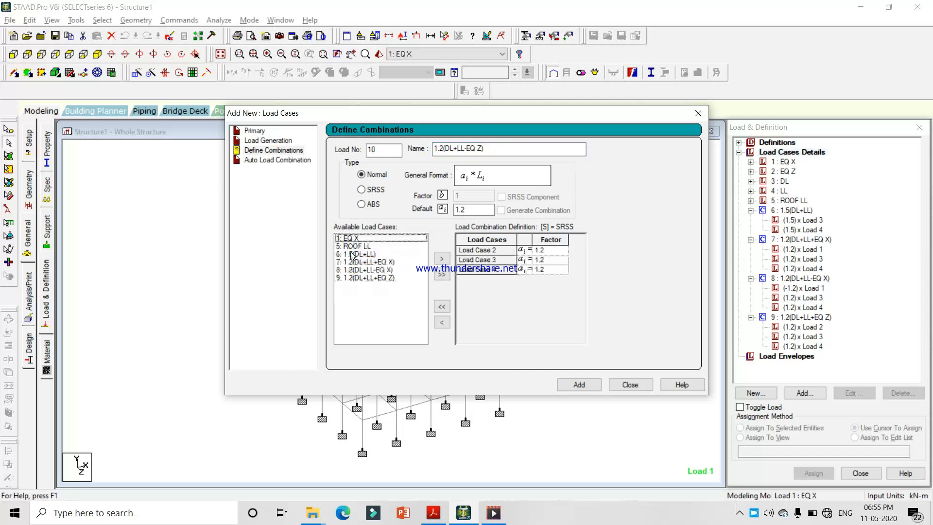
{"action": "left_click", "coordinate": [537, 251]}
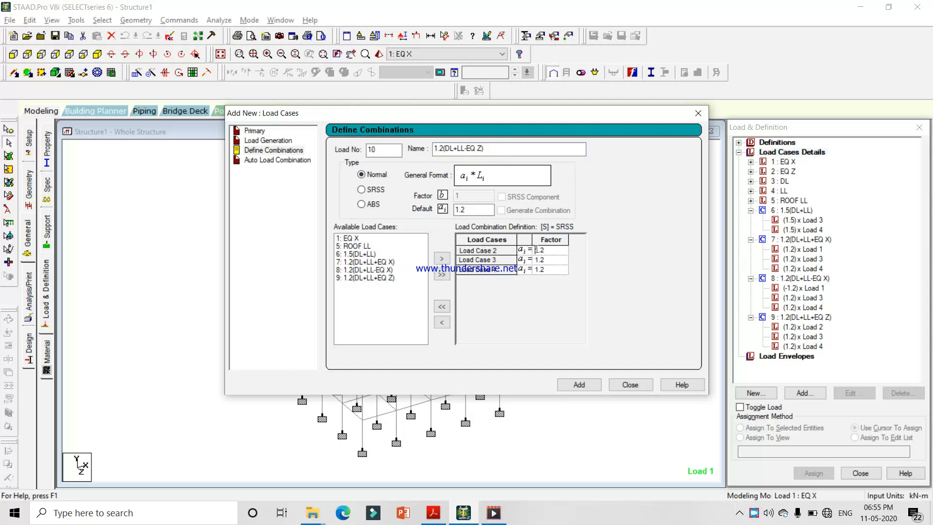
{"action": "left_click", "coordinate": [578, 385]}
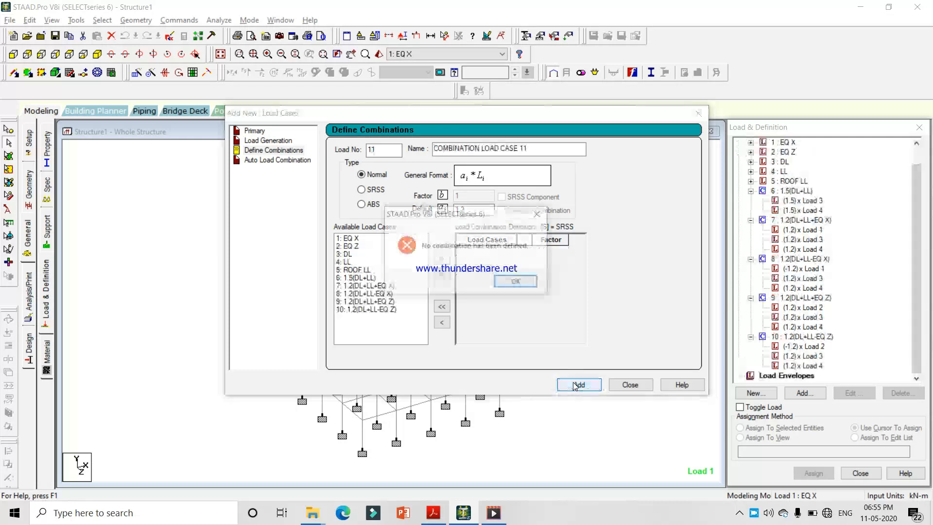
Dismiss the error message and look up the third seismic load combination in the PDF notes
{"action": "left_click", "coordinate": [514, 283]}
{"action": "key", "text": "alt+Tab"}
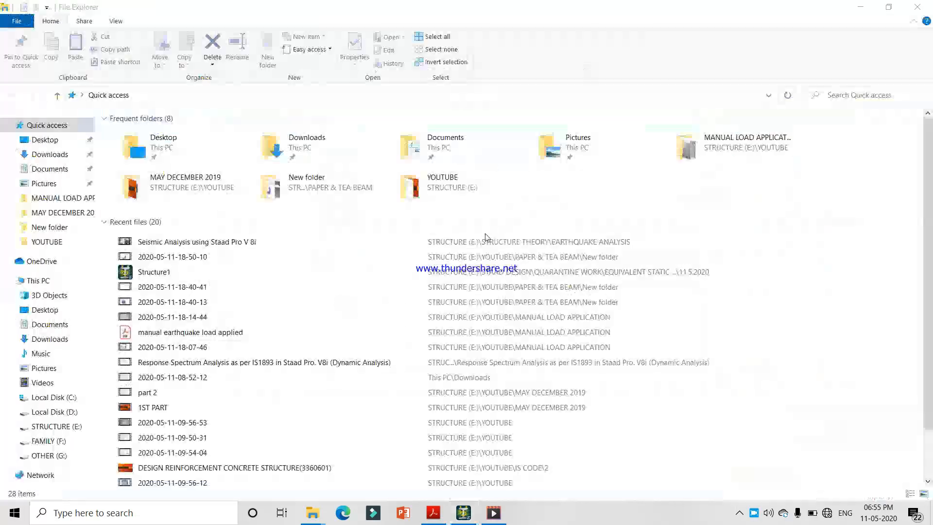
{"action": "key", "text": "alt+Tab"}
{"action": "key", "text": "alt+Tab"}
{"action": "key", "text": "alt+Tab"}
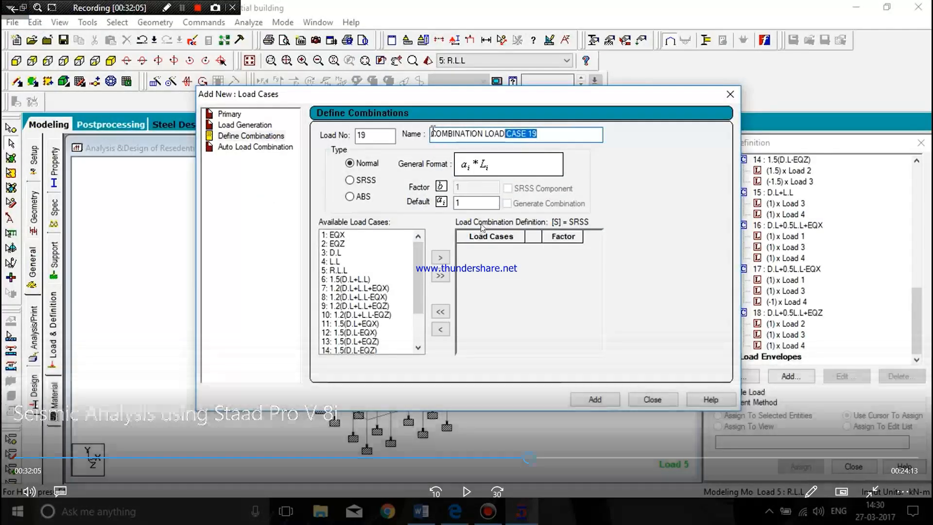
{"action": "key", "text": "alt+Tab"}
{"action": "key", "text": "alt+Tab"}
{"action": "key", "text": "alt+Tab"}
{"action": "key", "text": "alt+Tab"}
{"action": "key", "text": "alt+Tab"}
{"action": "key", "text": "alt+Tab"}
{"action": "key", "text": "alt+Tab"}
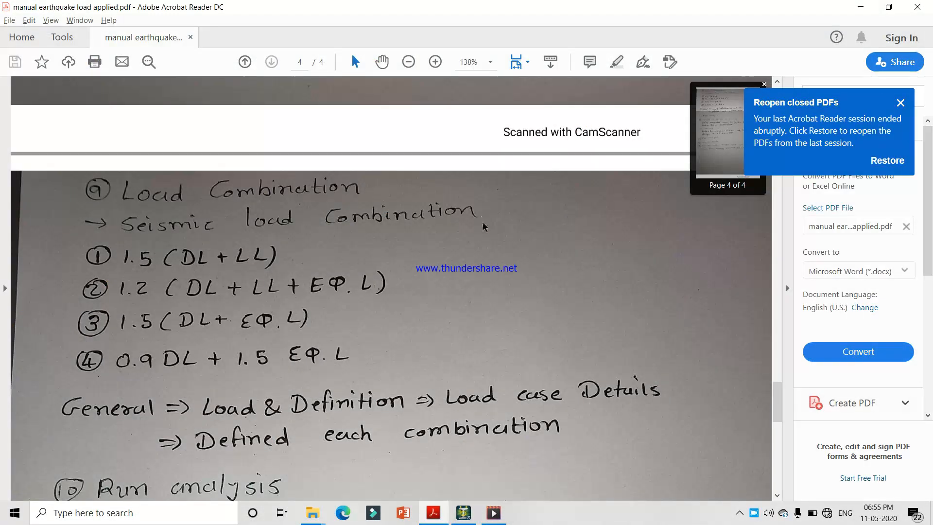
Glance at the combination list in the reference video and switch back to the load combination 11 definition in STAAD.Pro
{"action": "key", "text": "alt+Tab"}
{"action": "key", "text": "alt+Tab"}
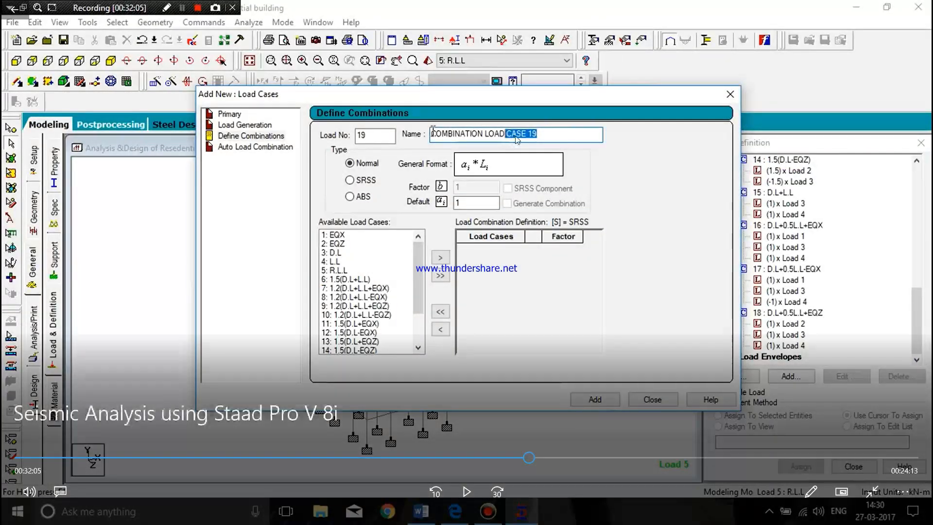
{"action": "key", "text": "alt+Tab"}
{"action": "key", "text": "alt+Tab"}
{"action": "key", "text": "alt+Tab"}
{"action": "key", "text": "alt+Tab"}
{"action": "key", "text": "alt+Tab"}
{"action": "key", "text": "alt+Tab"}
{"action": "key", "text": "alt+Tab"}
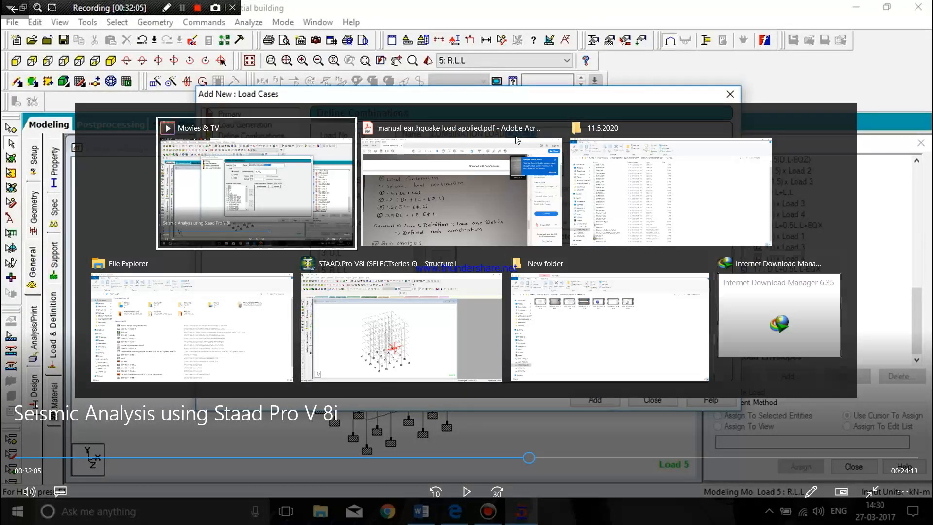
{"action": "key", "text": "alt+Tab"}
{"action": "key", "text": "alt+Tab"}
{"action": "key", "text": "alt+Tab"}
{"action": "key", "text": "alt+Tab"}
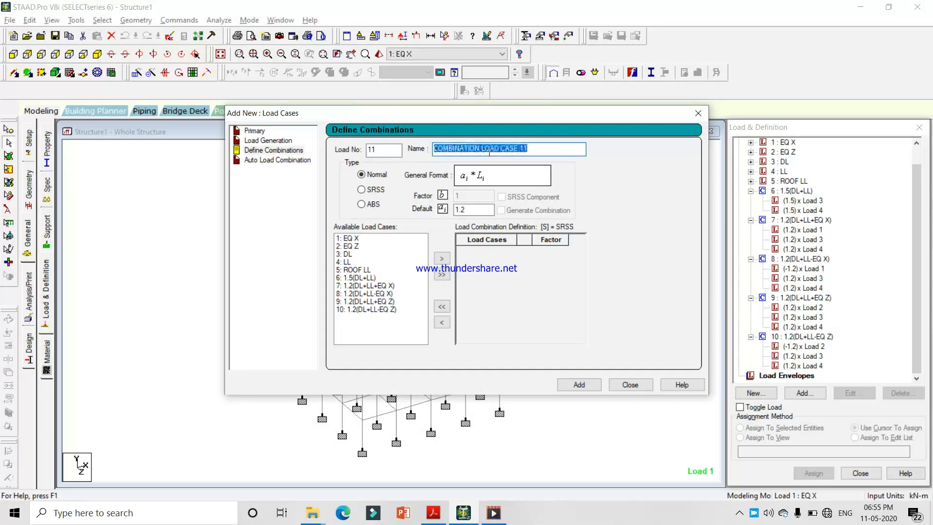
Add load combination 11 named 1.5(DL+EQ X) with the default factor set to 1.5 and EQ X and DL included
{"action": "type", "text": "1.5(DL+EQ X"}
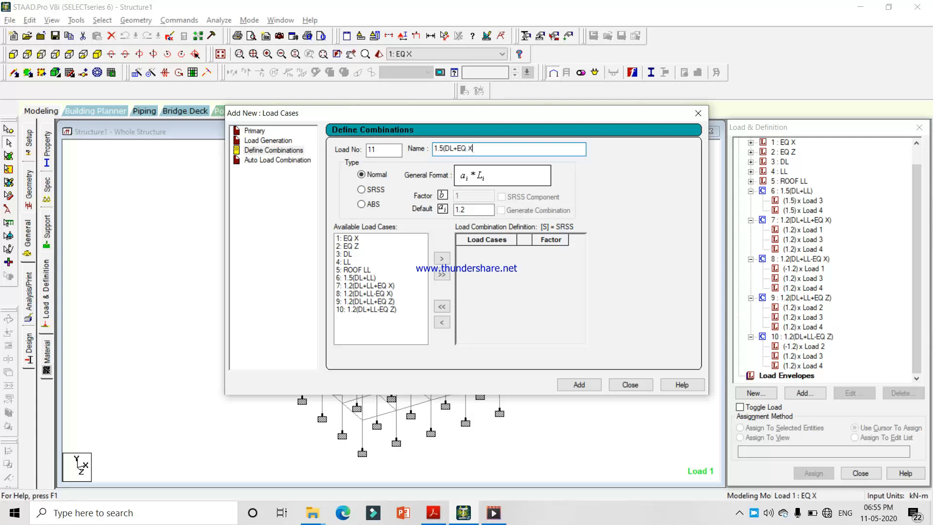
{"action": "key", "text": "shift+Home"}
{"action": "key", "text": "ctrl+c"}
{"action": "left_click", "coordinate": [475, 209]}
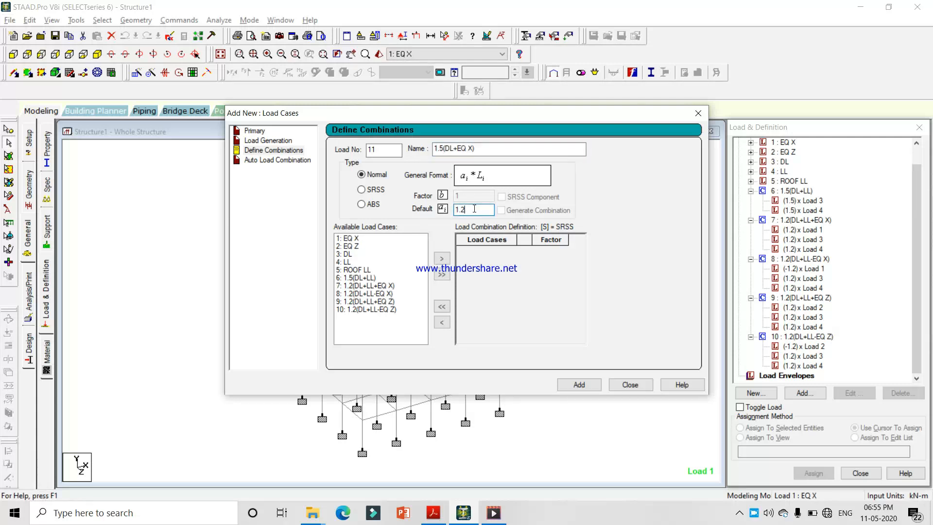
{"action": "key", "text": "BackSpace"}
{"action": "type", "text": "5"}
{"action": "left_click", "coordinate": [350, 246]}
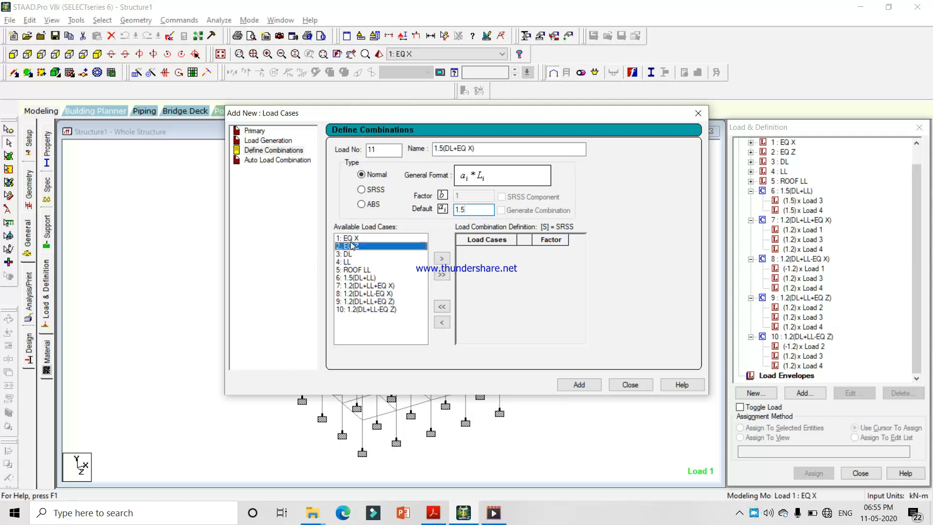
{"action": "left_click", "coordinate": [348, 238]}
{"action": "left_click", "coordinate": [347, 253], "text": "ctrl"}
{"action": "left_click", "coordinate": [443, 258]}
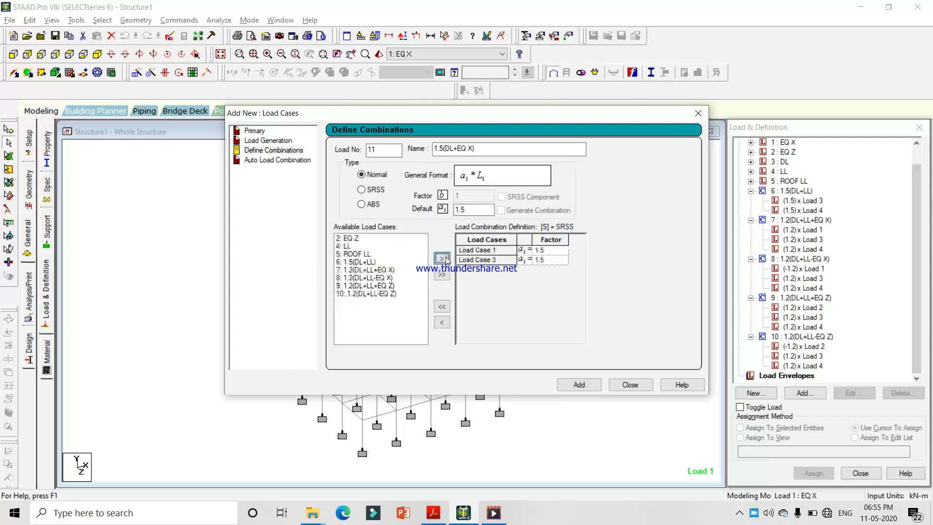
{"action": "left_click", "coordinate": [573, 386]}
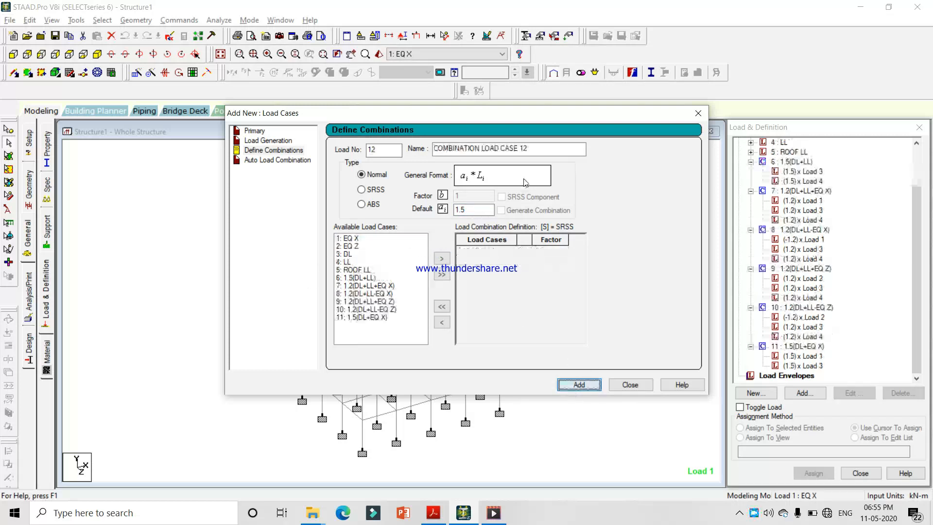
Add load combination 12 named 1.5(DL-EQ X) with factor -1.5 on EQ X and 1.5 on DL
{"action": "double_click", "coordinate": [527, 150]}
{"action": "key", "text": "ctrl+a"}
{"action": "key", "text": "ctrl+v"}
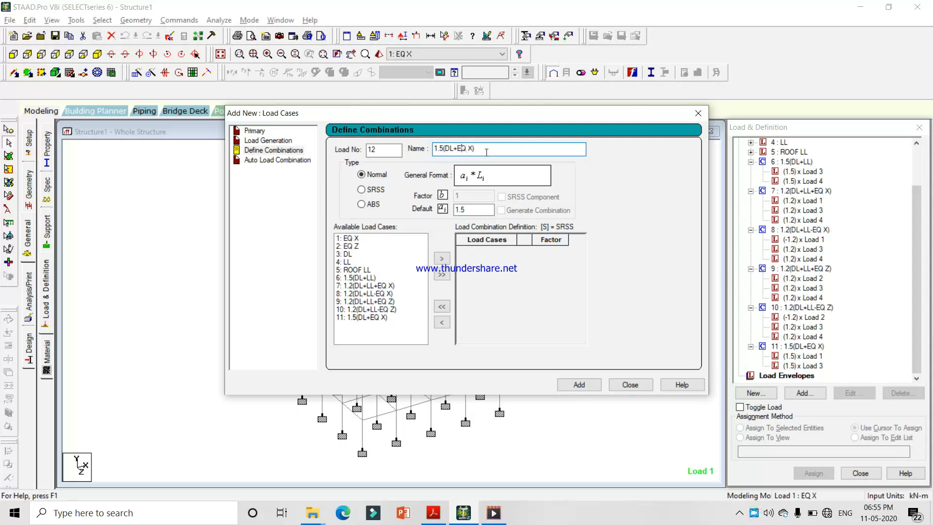
{"action": "key", "text": "BackSpace"}
{"action": "type", "text": "-"}
{"action": "left_click", "coordinate": [356, 238]}
{"action": "left_click", "coordinate": [348, 253], "text": "ctrl"}
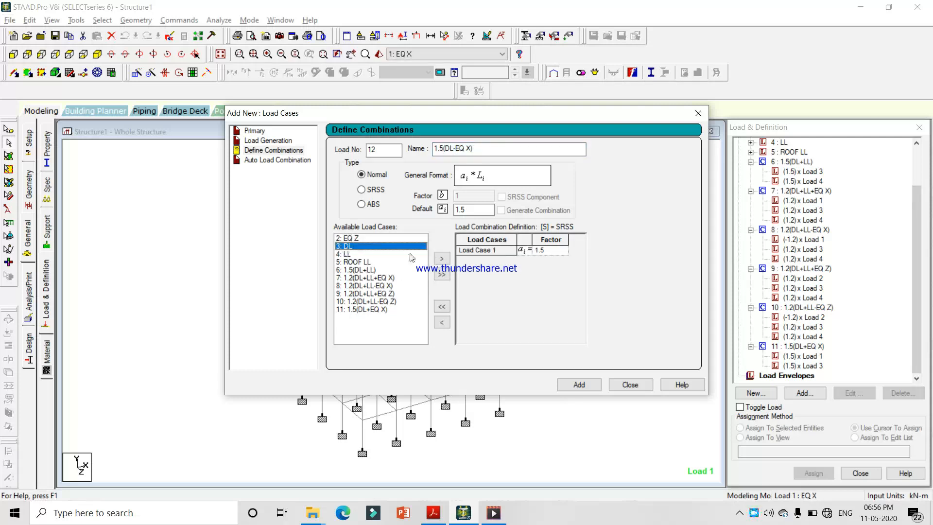
{"action": "left_click", "coordinate": [441, 258]}
{"action": "left_click", "coordinate": [534, 251]}
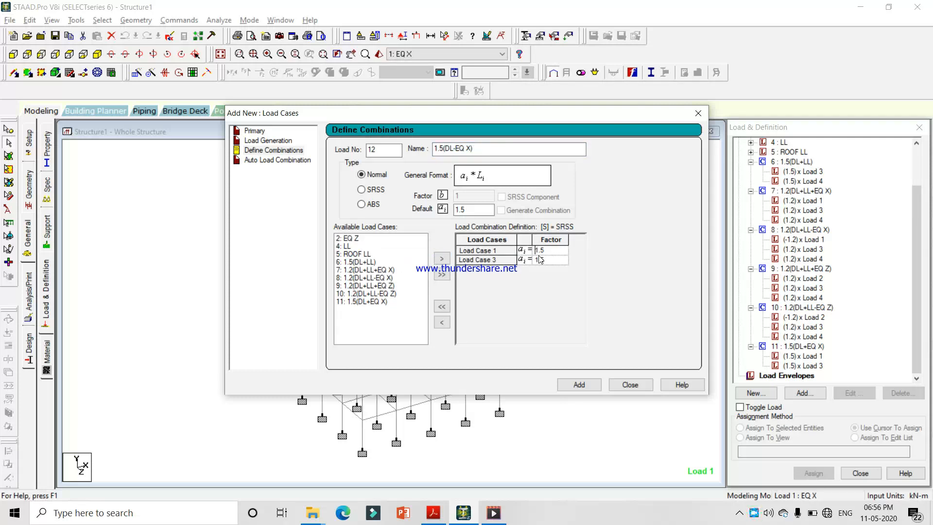
{"action": "type", "text": "-"}
{"action": "left_click", "coordinate": [564, 385]}
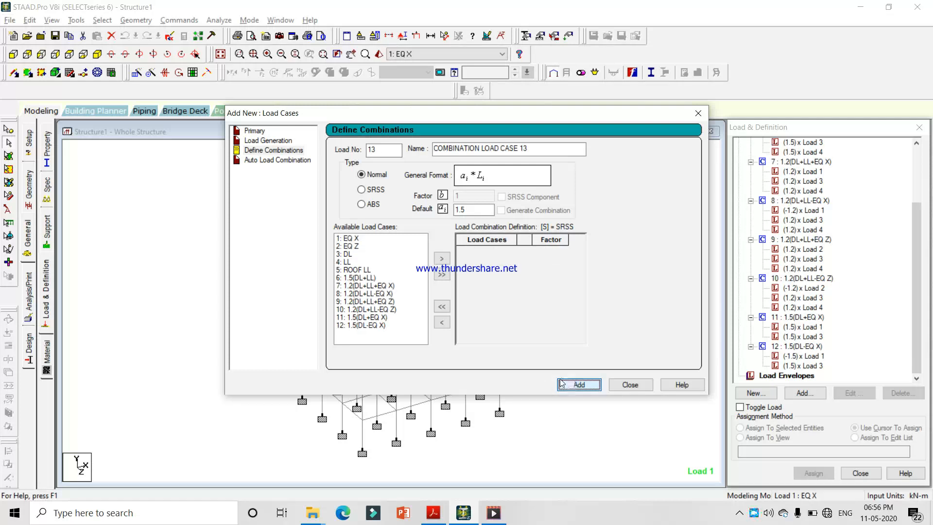
Add load combination 13 named 1.5(DL+EQ Z) with factor 1.5 on EQ Z and DL
{"action": "triple_click", "coordinate": [498, 149]}
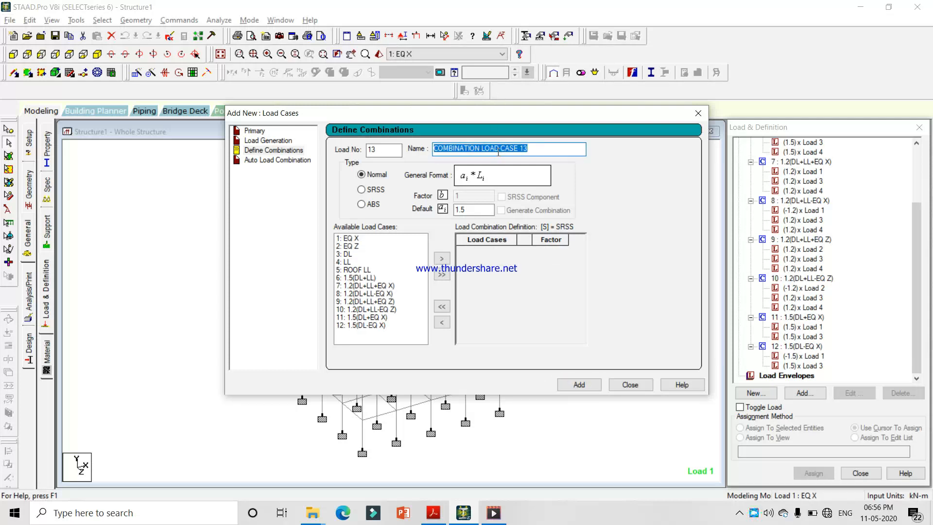
{"action": "key", "text": "ctrl+v"}
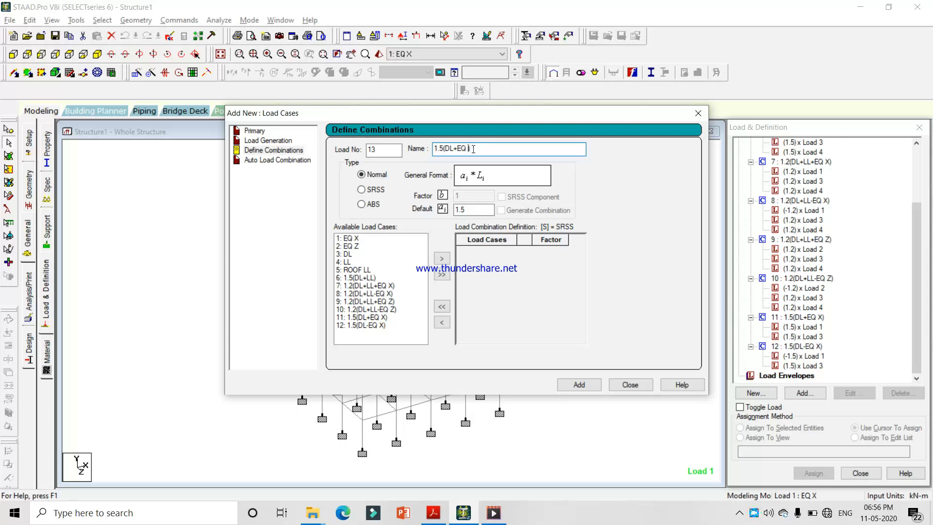
{"action": "double_click", "coordinate": [347, 247]}
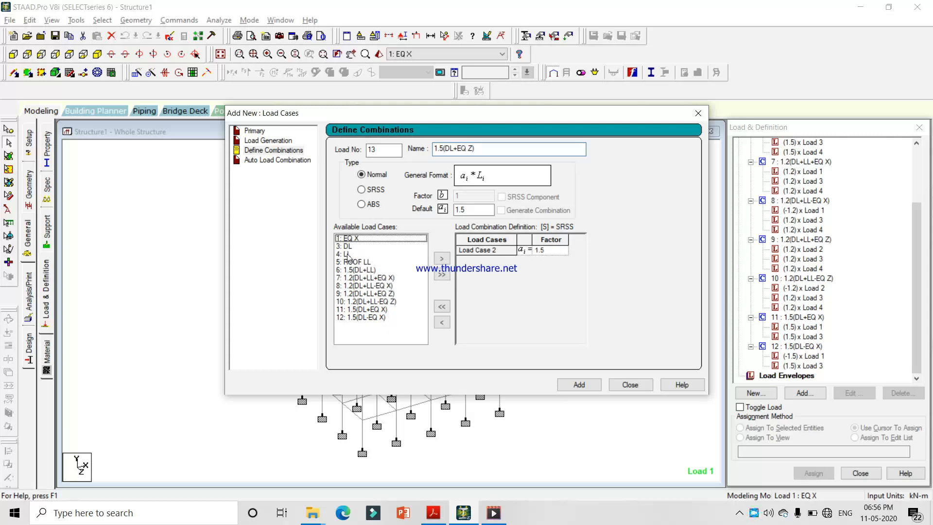
{"action": "double_click", "coordinate": [346, 246]}
{"action": "left_click", "coordinate": [575, 384]}
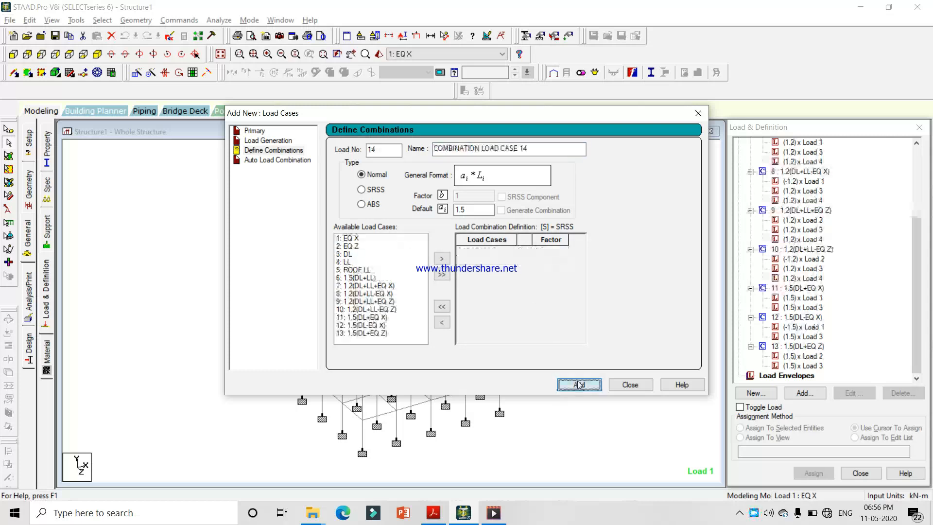
Add load combination 14 named 1.5(DL-EQ Z) with factor -1.5 on EQ Z and 1.5 on DL, and finish defining load cases
{"action": "left_click", "coordinate": [463, 149]}
{"action": "key", "text": "ctrl+a"}
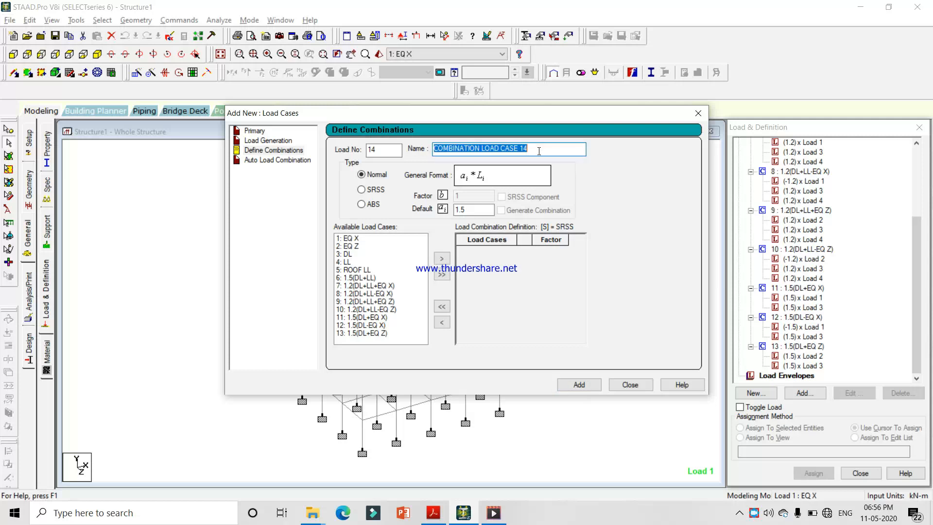
{"action": "key", "text": "ctrl+v"}
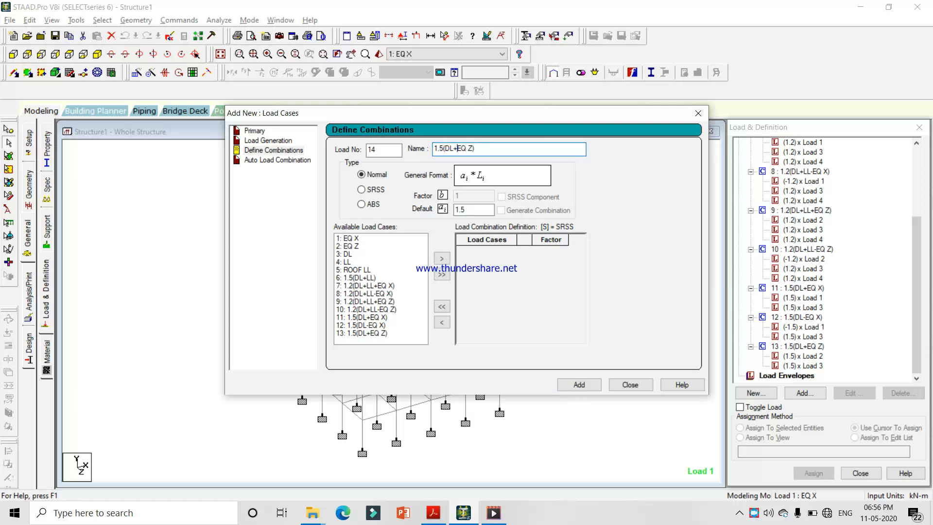
{"action": "key", "text": "BackSpace"}
{"action": "type", "text": "-"}
{"action": "left_click", "coordinate": [345, 246]}
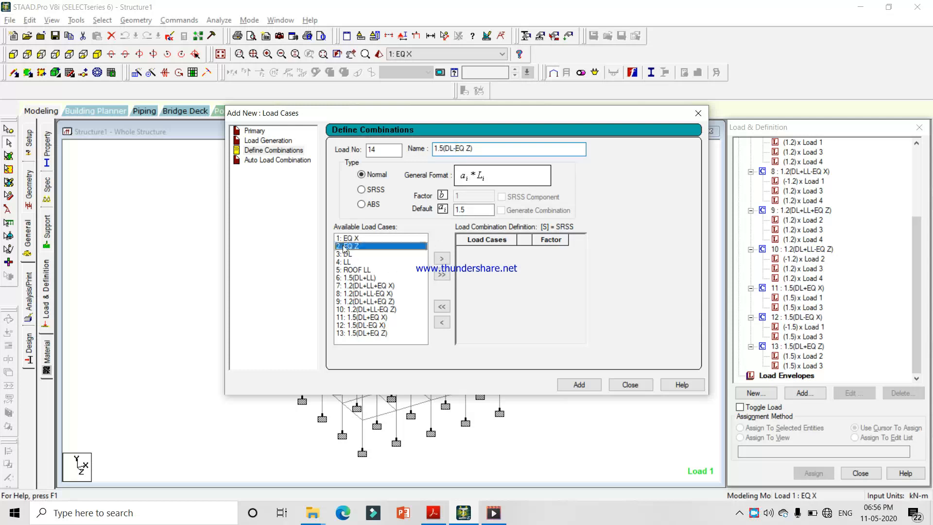
{"action": "left_click", "coordinate": [346, 254], "text": "ctrl"}
{"action": "left_click", "coordinate": [441, 258]}
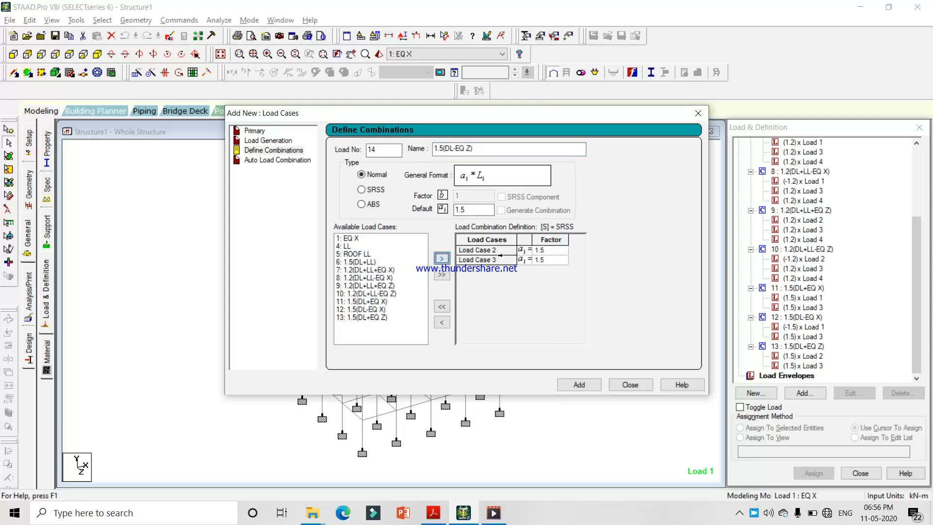
{"action": "left_click", "coordinate": [538, 250]}
{"action": "type", "text": "-"}
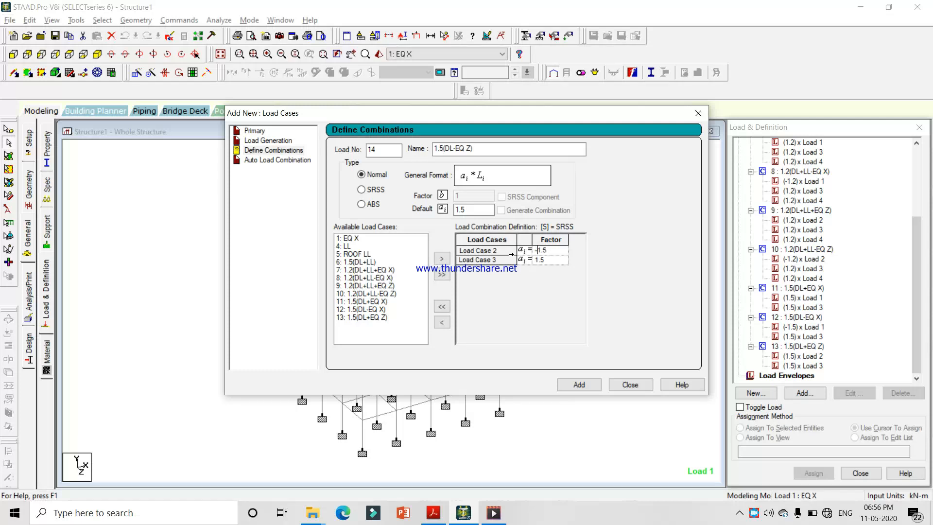
{"action": "key", "text": "alt+Tab"}
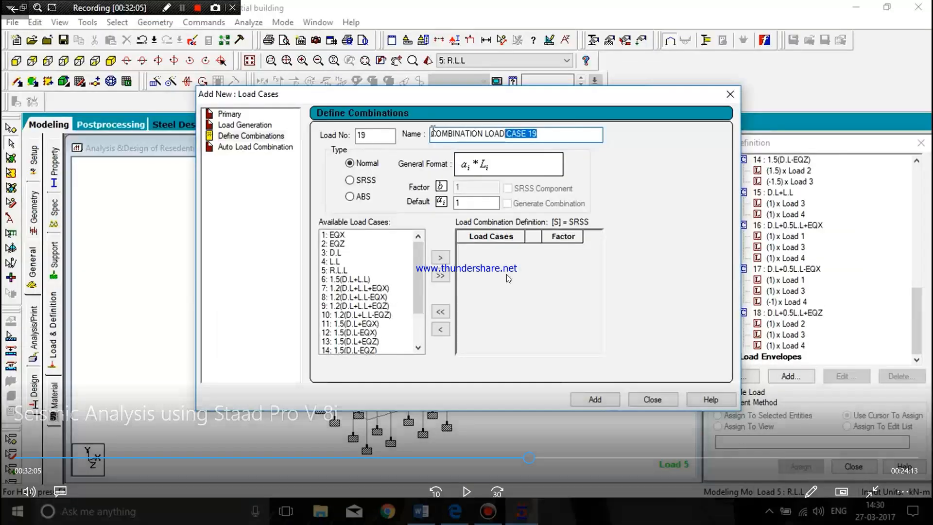
{"action": "key", "text": "alt+Tab"}
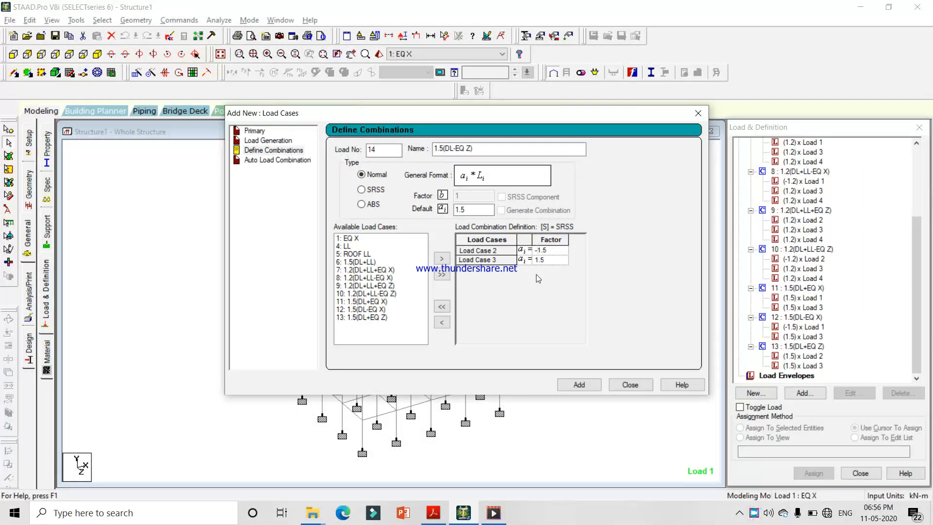
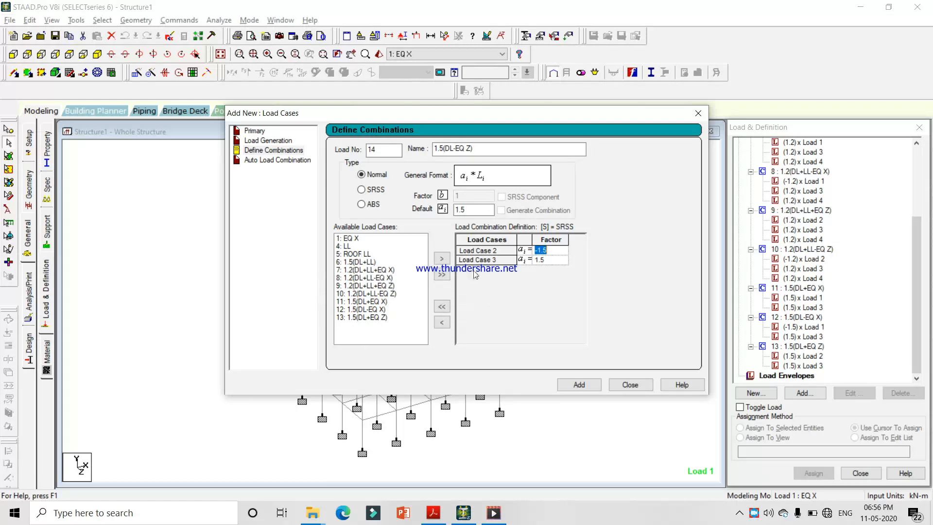
{"action": "left_click", "coordinate": [585, 387]}
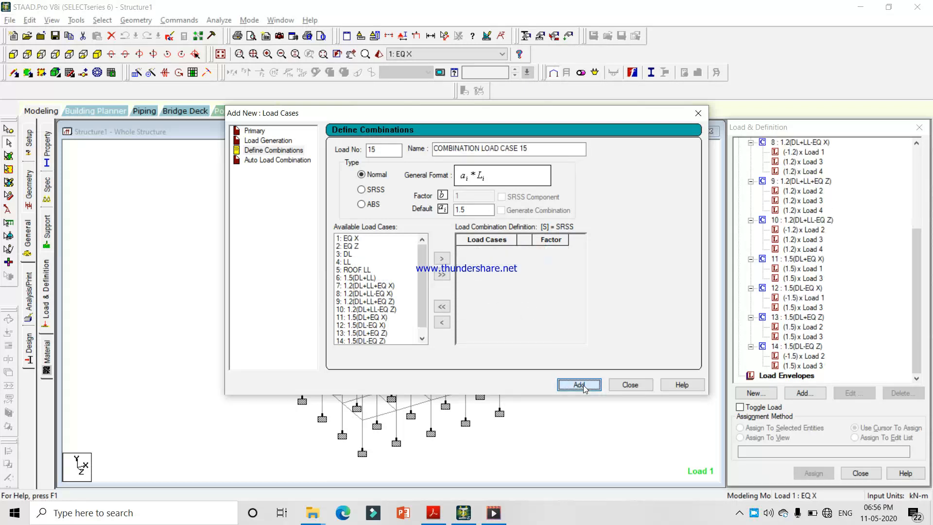
{"action": "left_click", "coordinate": [632, 385]}
Check the remaining seismic combination and the following procedure step in the PDF notes, and return to STAAD.Pro
{"action": "key", "text": "alt+Tab"}
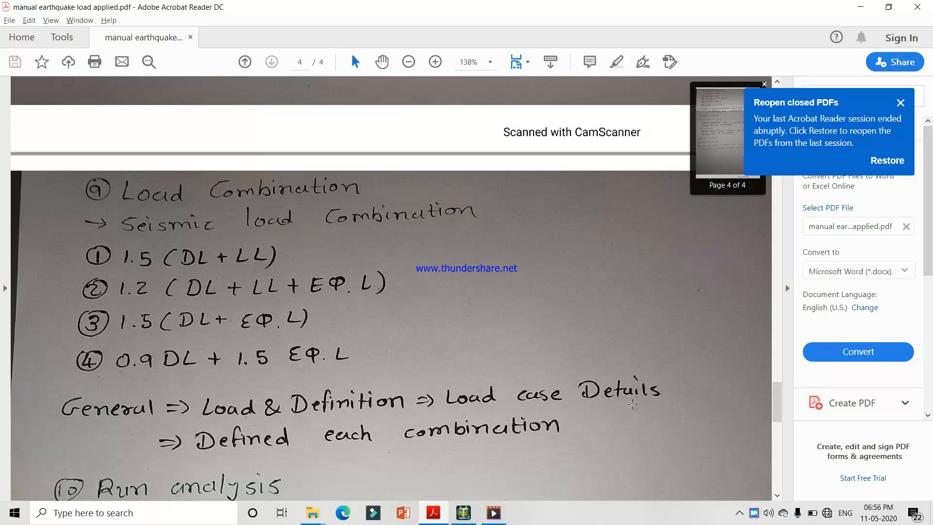
{"action": "scroll", "coordinate": [402, 422], "scroll_direction": "down", "scroll_amount": 1}
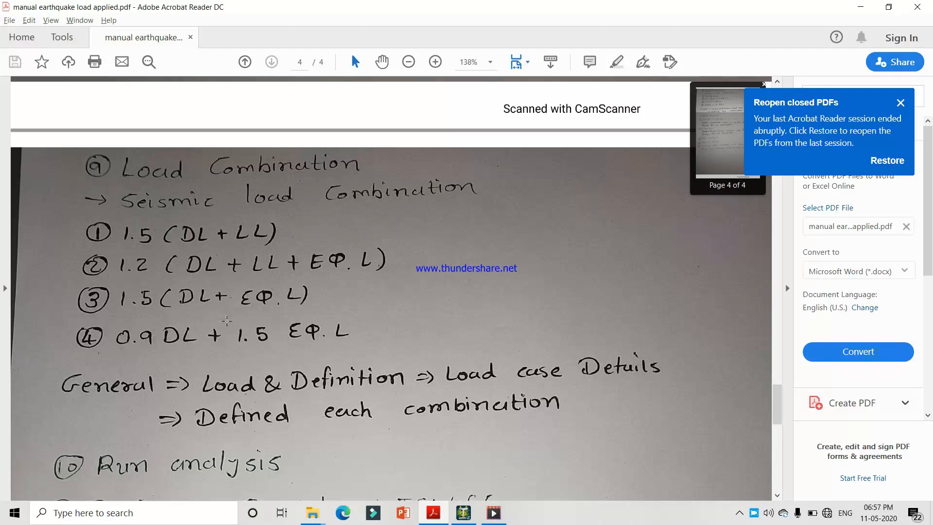
{"action": "key", "text": "alt+Tab"}
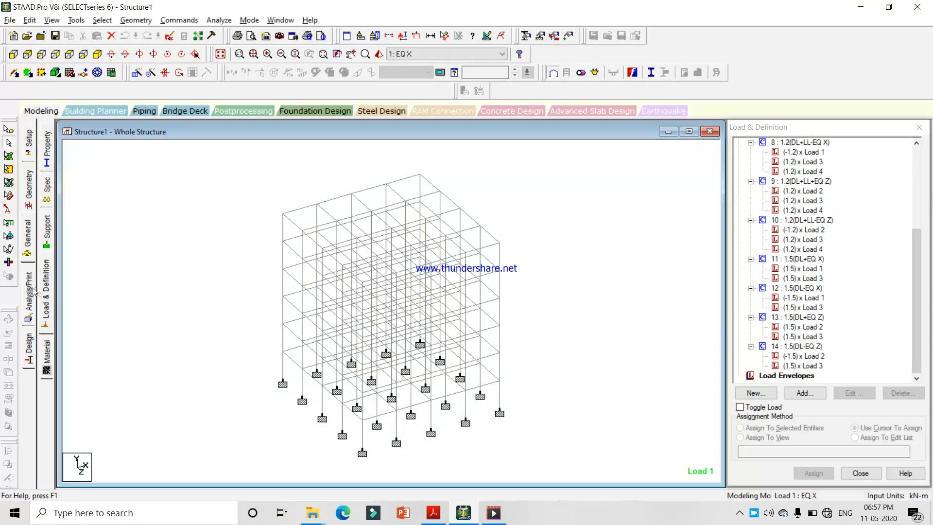
Run the analysis with the new load combinations, saving the modified structure, and finish in modeling mode
{"action": "left_click", "coordinate": [33, 291]}
{"action": "left_click", "coordinate": [527, 386]}
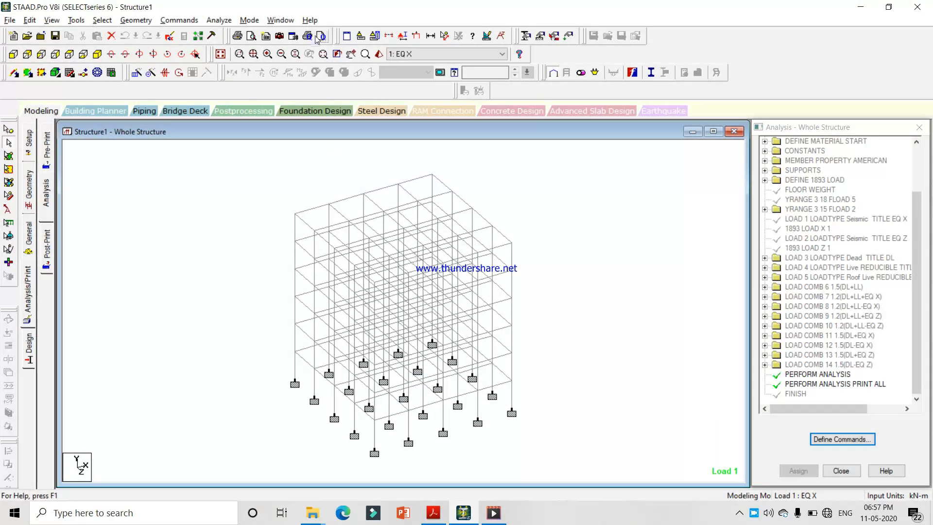
{"action": "left_click", "coordinate": [219, 20]}
{"action": "left_click", "coordinate": [233, 33]}
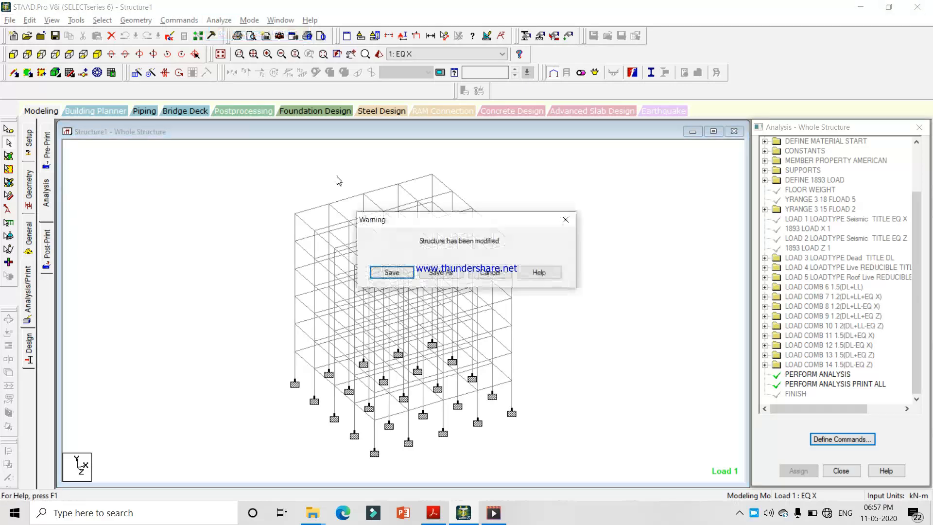
{"action": "key", "text": "Return"}
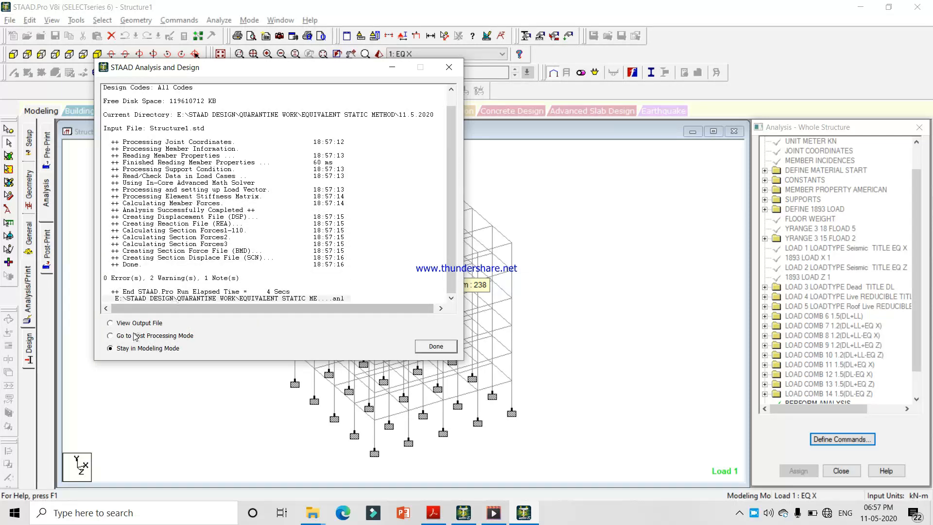
{"action": "left_click", "coordinate": [431, 346]}
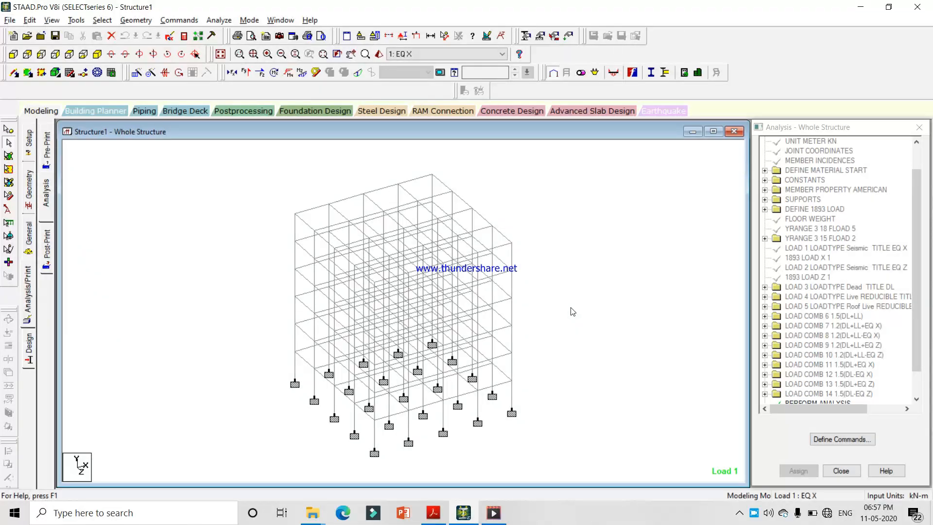
Open concrete design with code IS456 and check the parameters to define in the PDF notes, returning to STAAD.Pro
{"action": "left_click", "coordinate": [30, 349]}
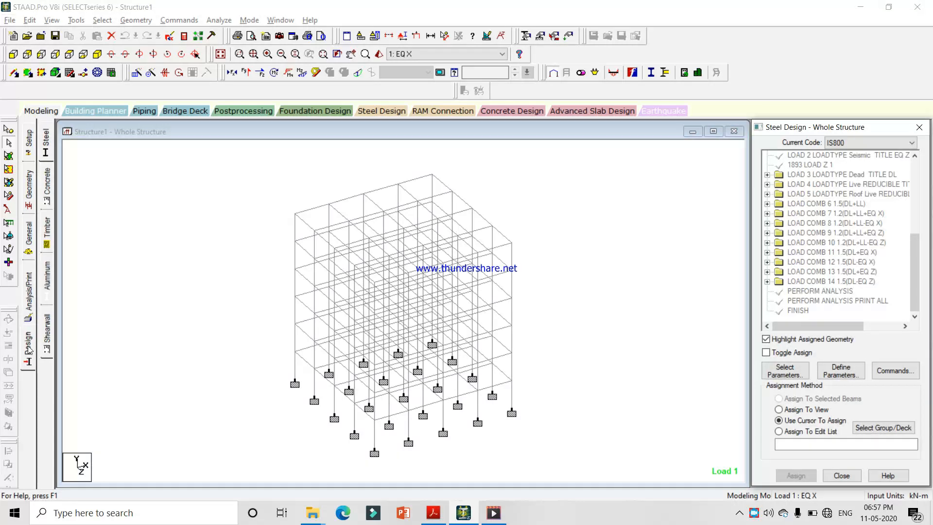
{"action": "left_click", "coordinate": [50, 187]}
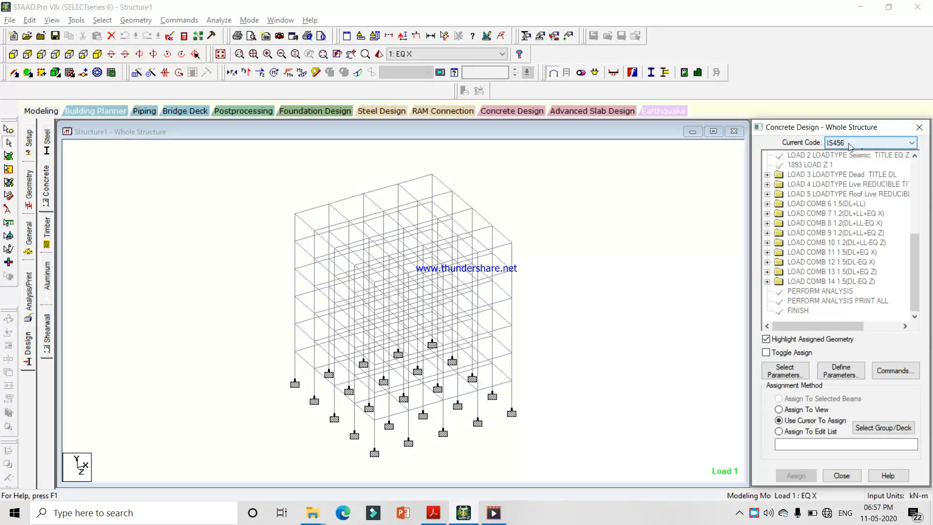
{"action": "key", "text": "alt+Tab"}
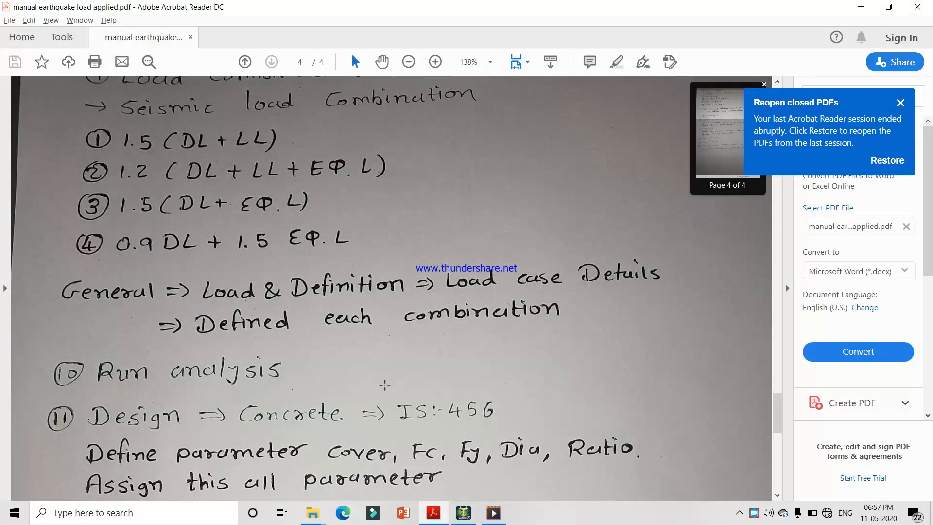
{"action": "scroll", "coordinate": [386, 374], "scroll_direction": "down", "scroll_amount": 3}
{"action": "key", "text": "alt+Tab"}
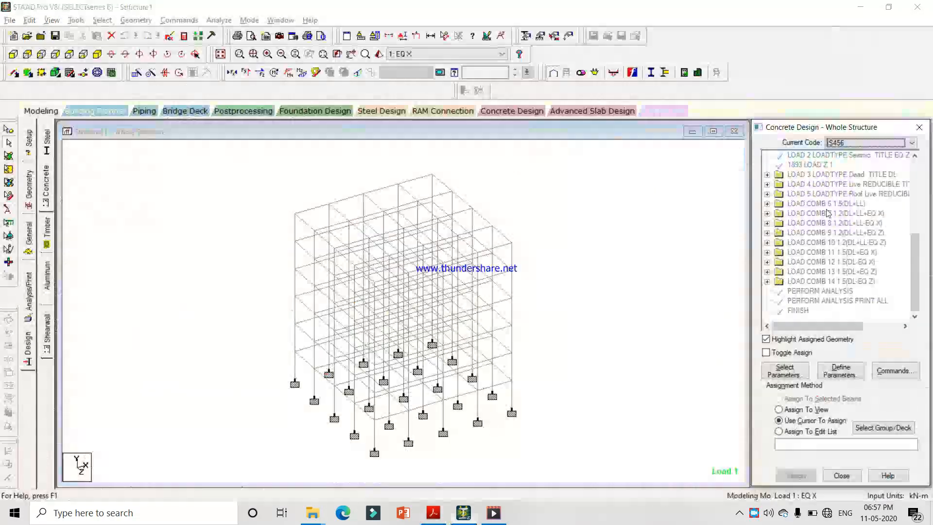
Add two clear cover (CLEAR) design parameters, 0.025 m and 0.04 m
{"action": "left_click", "coordinate": [841, 371]}
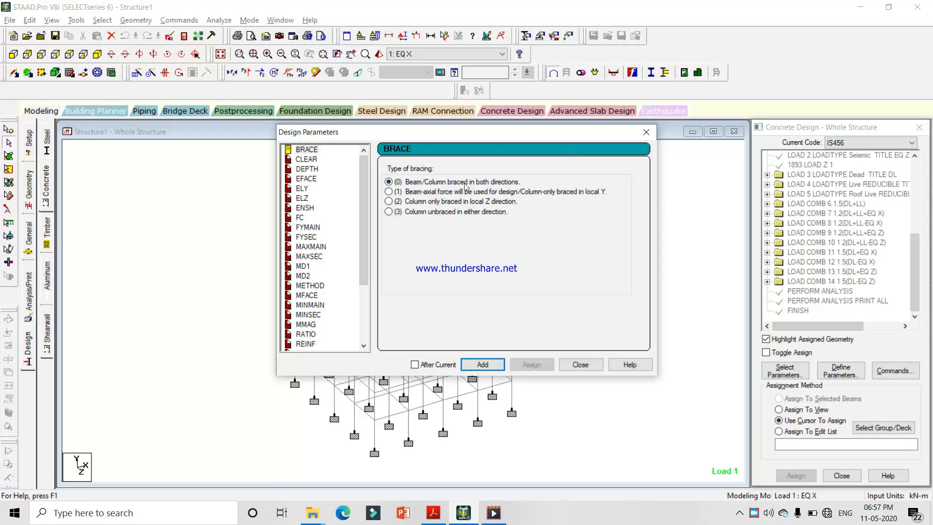
{"action": "left_click", "coordinate": [304, 159]}
{"action": "left_click", "coordinate": [507, 205]}
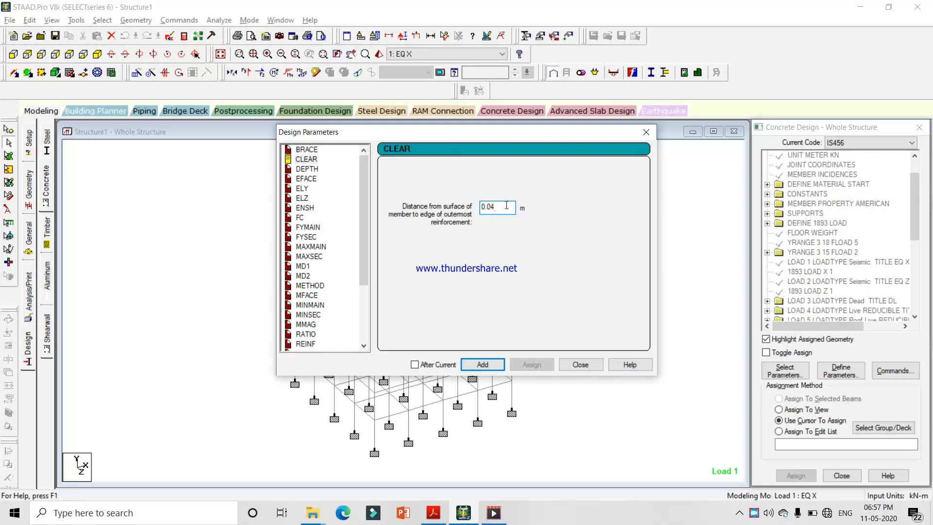
Add concrete strength FC 25000 kN/m2 and steel yield strengths FYMAIN and FYSEC of 415000 kN/m2 each
{"action": "left_click", "coordinate": [299, 217]}
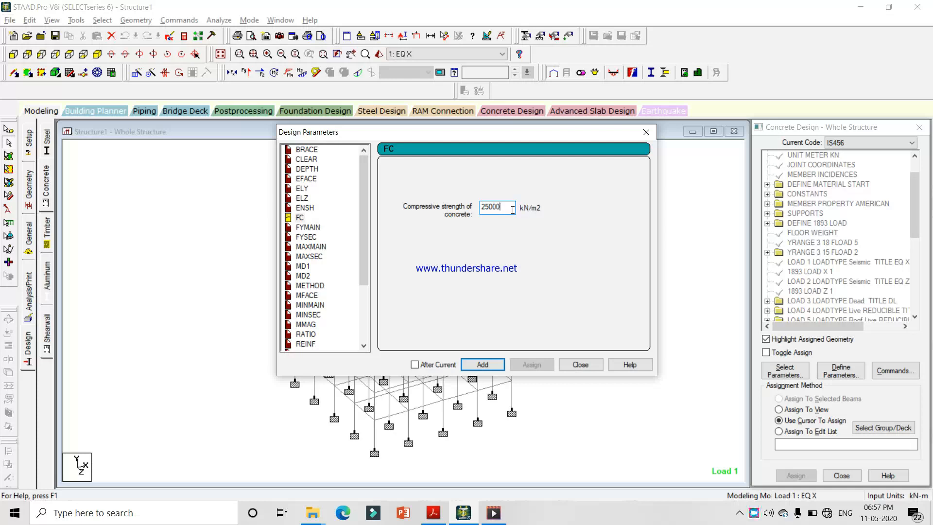
{"action": "left_click", "coordinate": [308, 227]}
{"action": "left_click", "coordinate": [507, 208]}
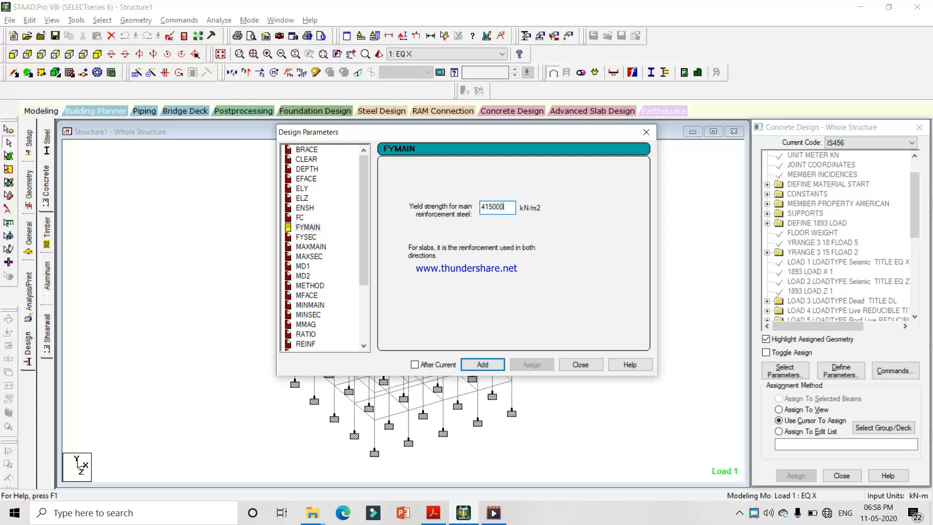
{"action": "left_click", "coordinate": [306, 237]}
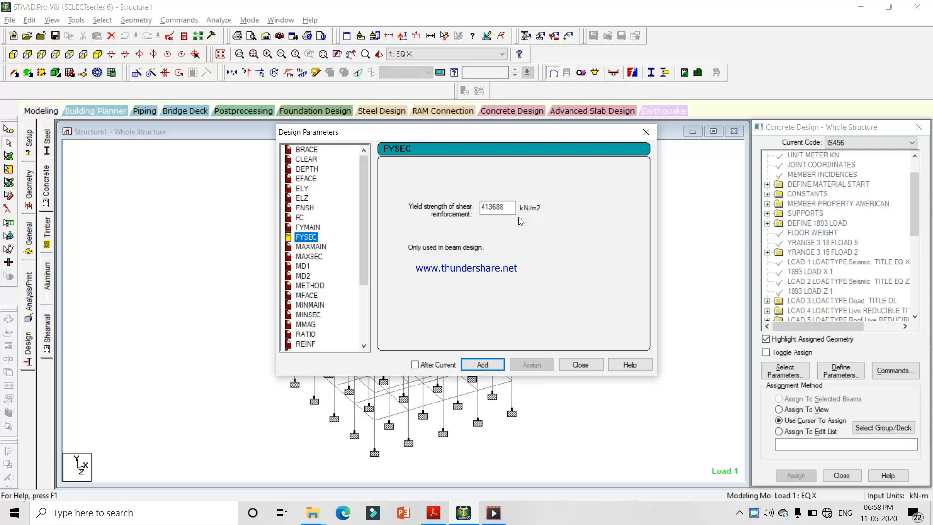
{"action": "double_click", "coordinate": [513, 205]}
{"action": "type", "text": "415000"}
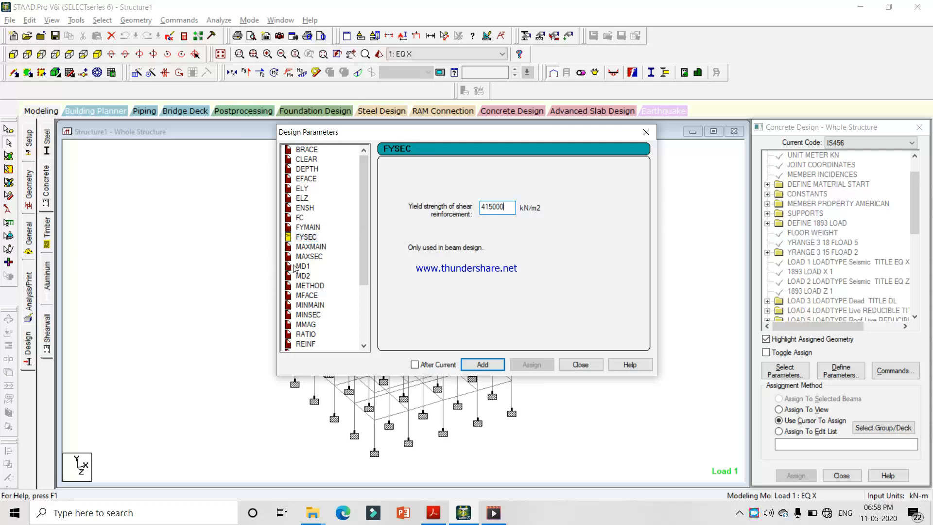
Add maximum bar sizes MAXMAIN 25 mm and MAXSEC 12 mm plus reinforcement RATIO 4, and finish defining parameters
{"action": "left_click", "coordinate": [318, 247]}
{"action": "left_click", "coordinate": [407, 241]}
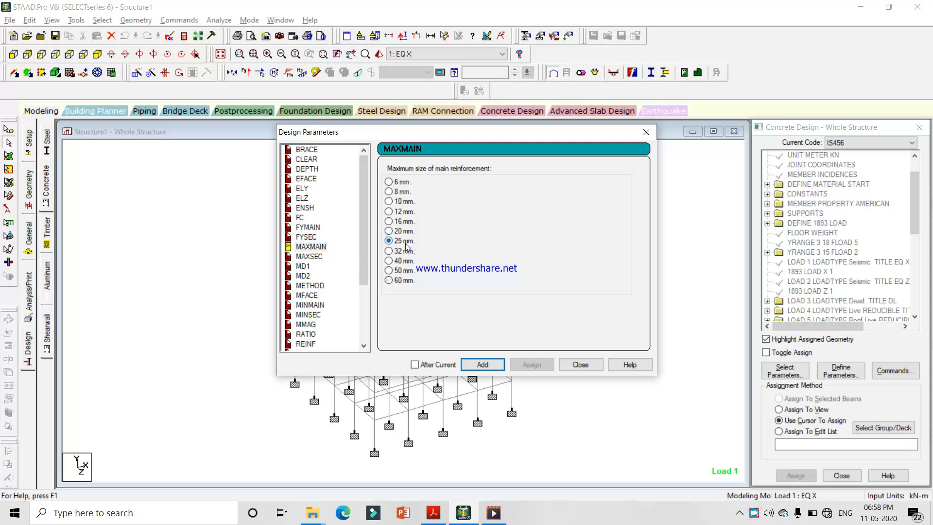
{"action": "left_click", "coordinate": [318, 256]}
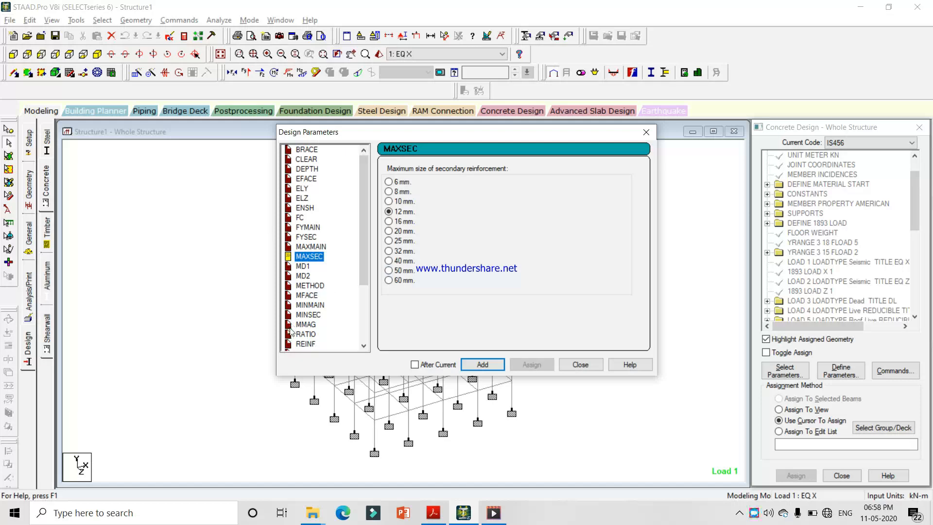
{"action": "left_click", "coordinate": [305, 343]}
{"action": "left_click", "coordinate": [305, 334]}
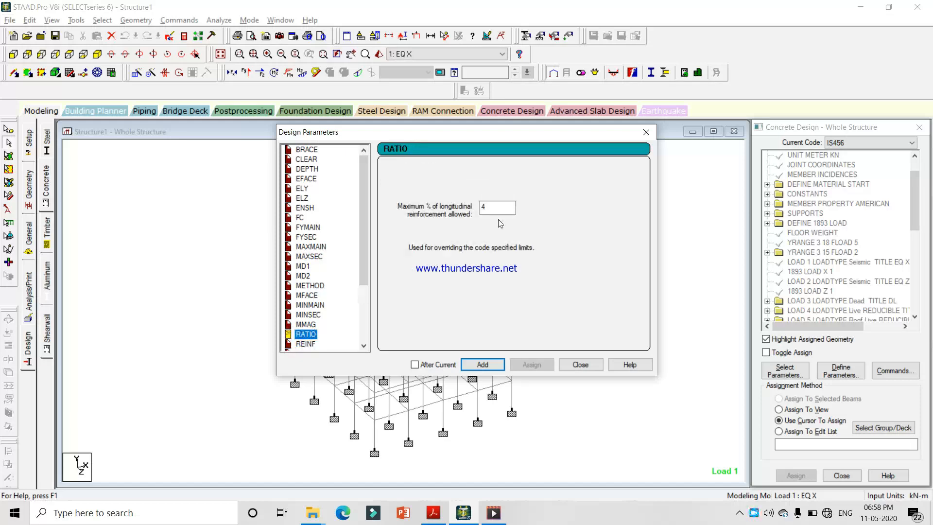
{"action": "left_click", "coordinate": [481, 359]}
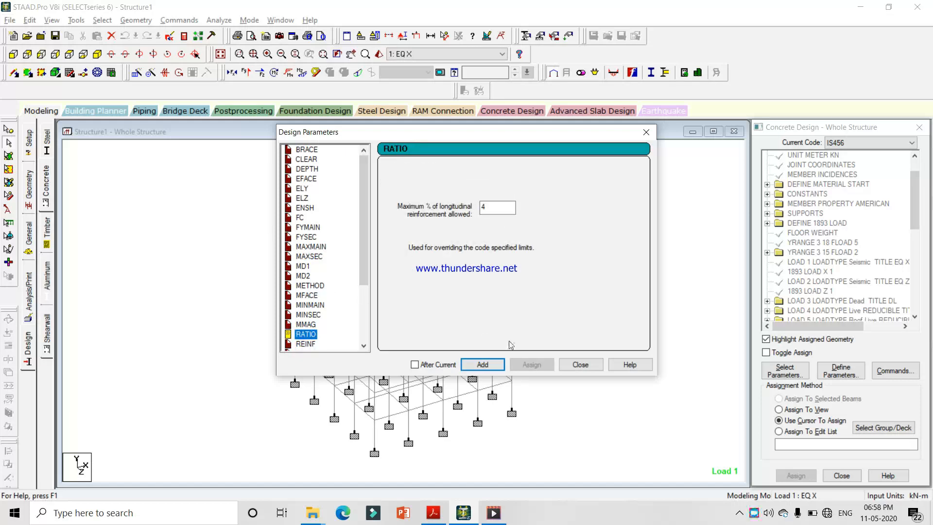
{"action": "left_click", "coordinate": [579, 365]}
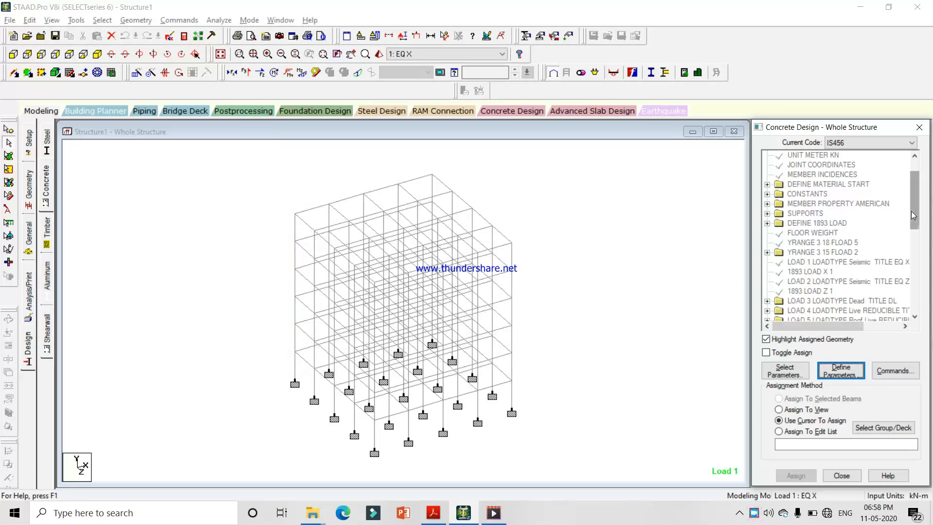
Assign the CLEAR 0.025 cover parameter to all beams parallel to X and Z
{"action": "scroll", "coordinate": [911, 214], "scroll_direction": "down", "scroll_amount": 8}
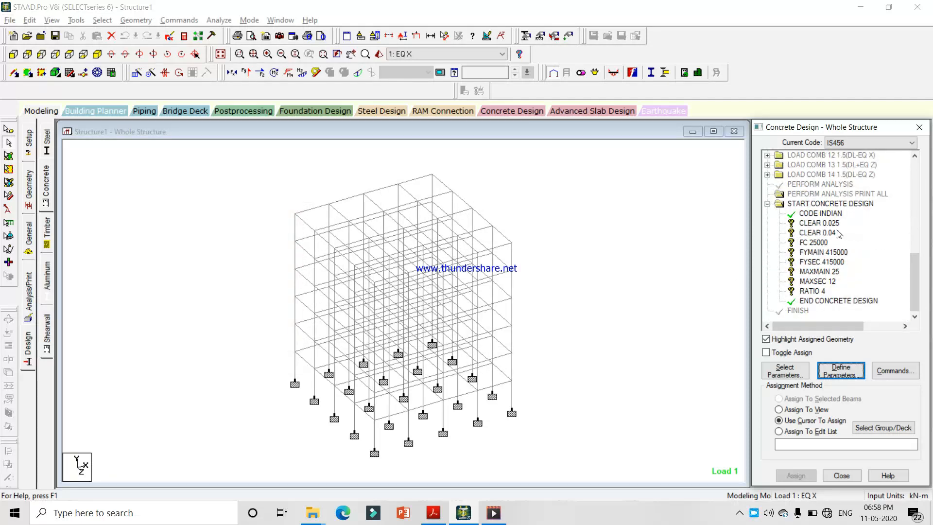
{"action": "left_click", "coordinate": [828, 223]}
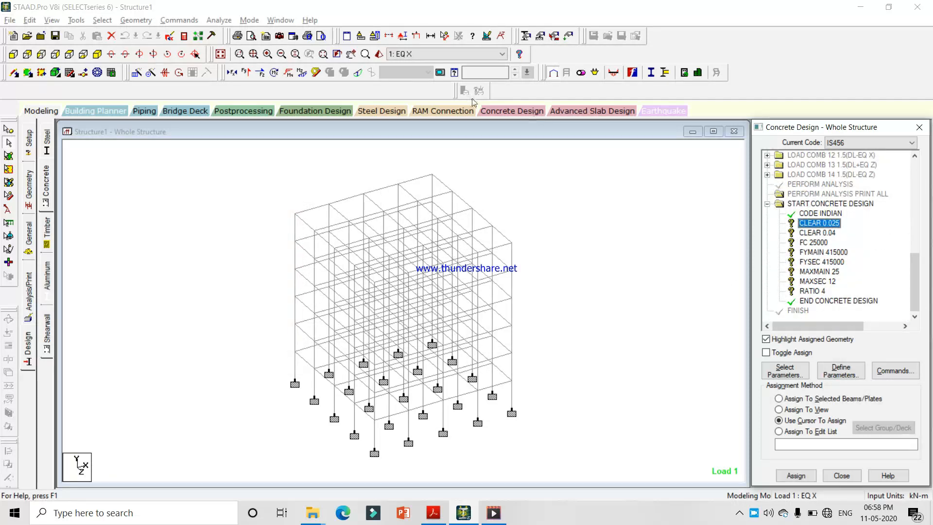
{"action": "left_click", "coordinate": [103, 21]}
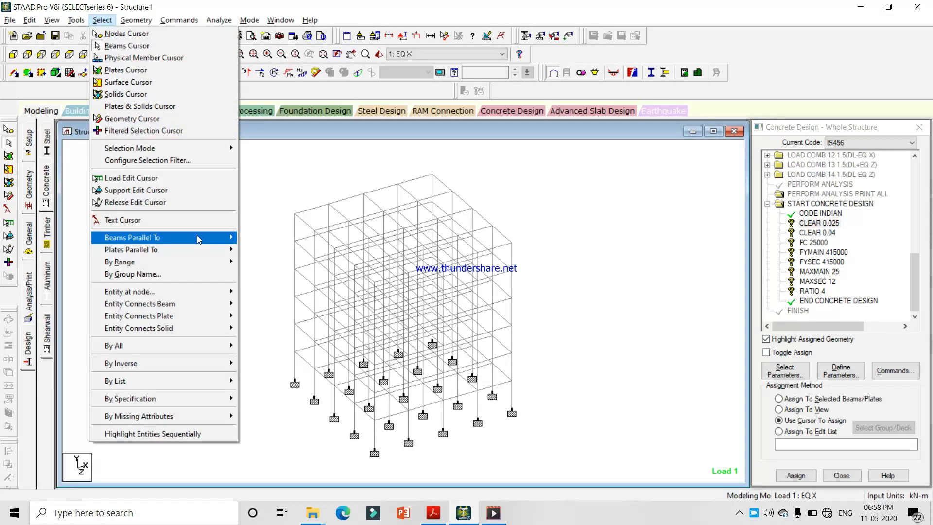
{"action": "mouse_move", "coordinate": [197, 235]}
{"action": "left_click", "coordinate": [255, 238]}
{"action": "left_click", "coordinate": [102, 19]}
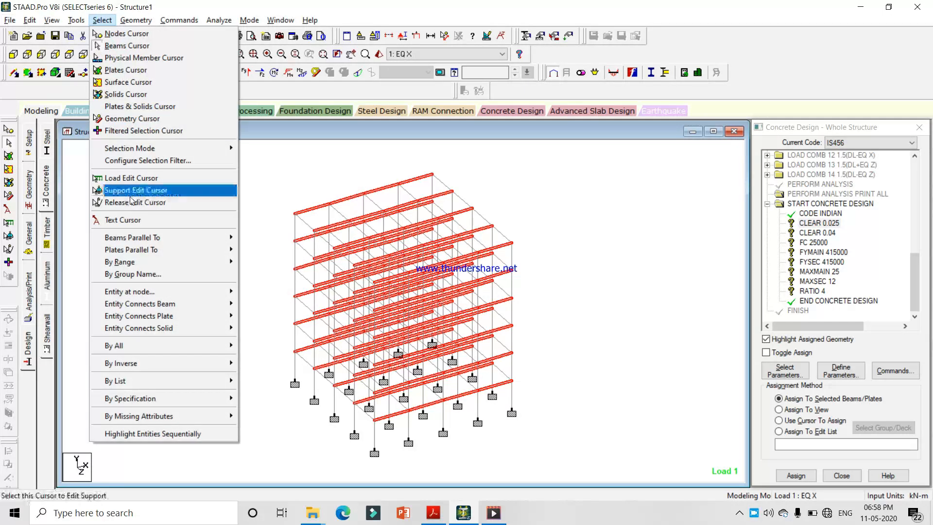
{"action": "left_click", "coordinate": [253, 262]}
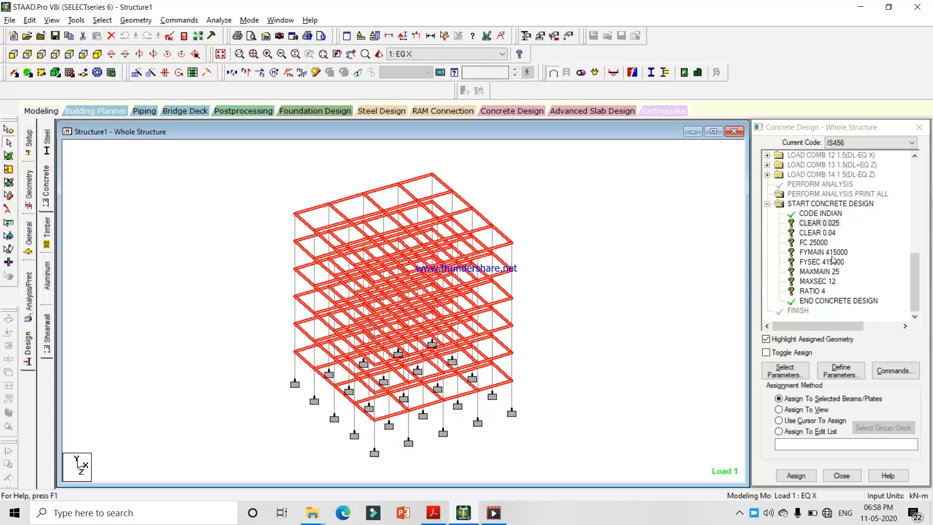
{"action": "left_click", "coordinate": [797, 475]}
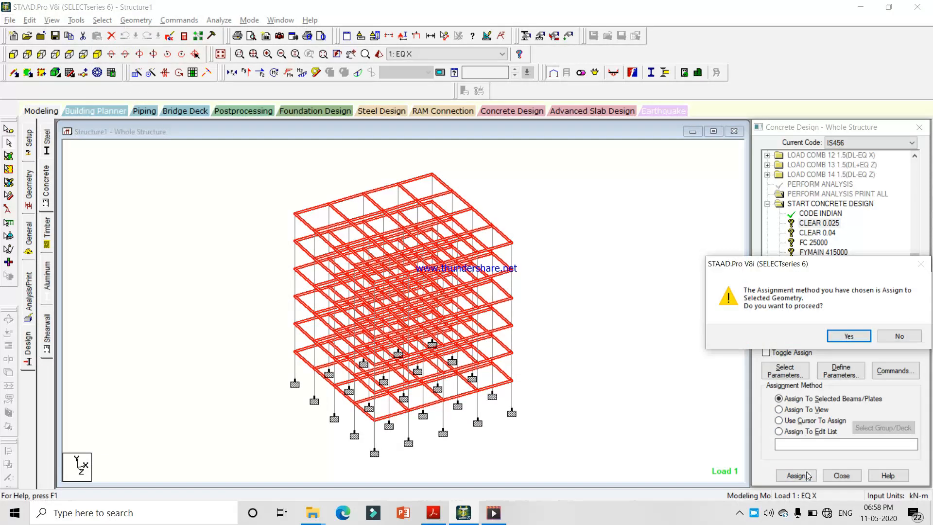
{"action": "left_click", "coordinate": [766, 335]}
Assign the CLEAR 0.04 cover parameter to all columns, selected as members parallel to Y
{"action": "left_click", "coordinate": [812, 235]}
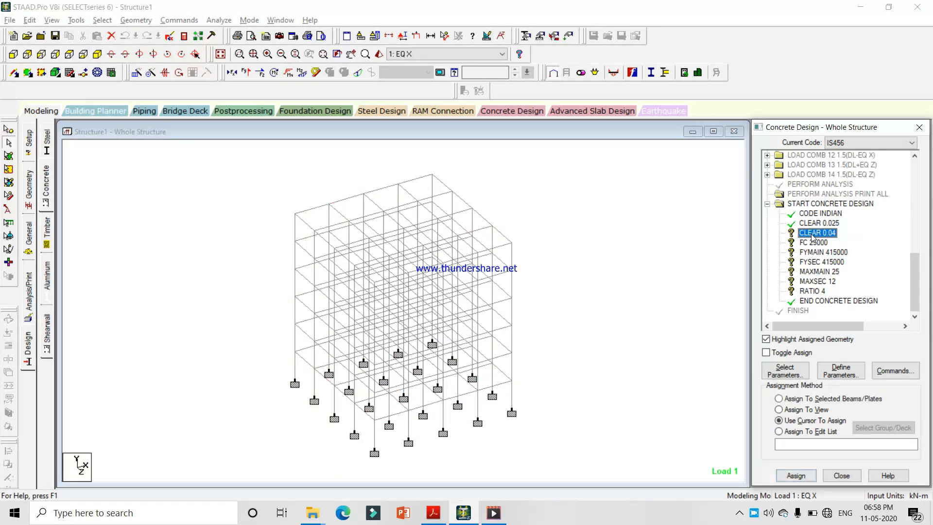
{"action": "left_click", "coordinate": [102, 20]}
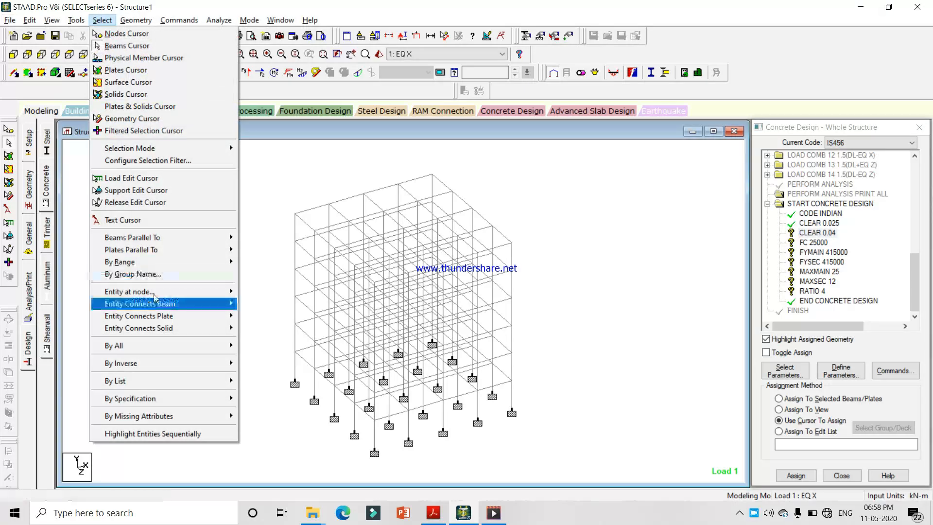
{"action": "mouse_move", "coordinate": [227, 242]}
{"action": "left_click", "coordinate": [262, 249]}
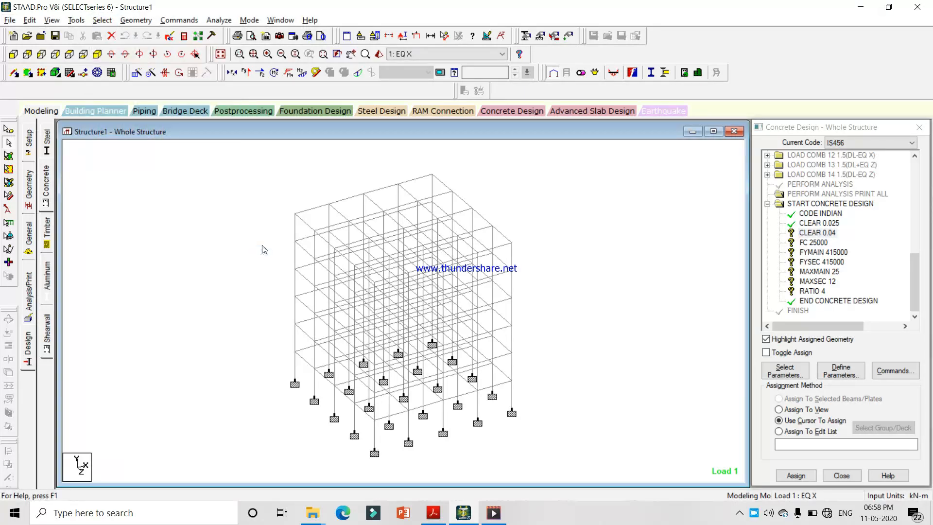
{"action": "left_click", "coordinate": [102, 20]}
{"action": "mouse_move", "coordinate": [228, 241]}
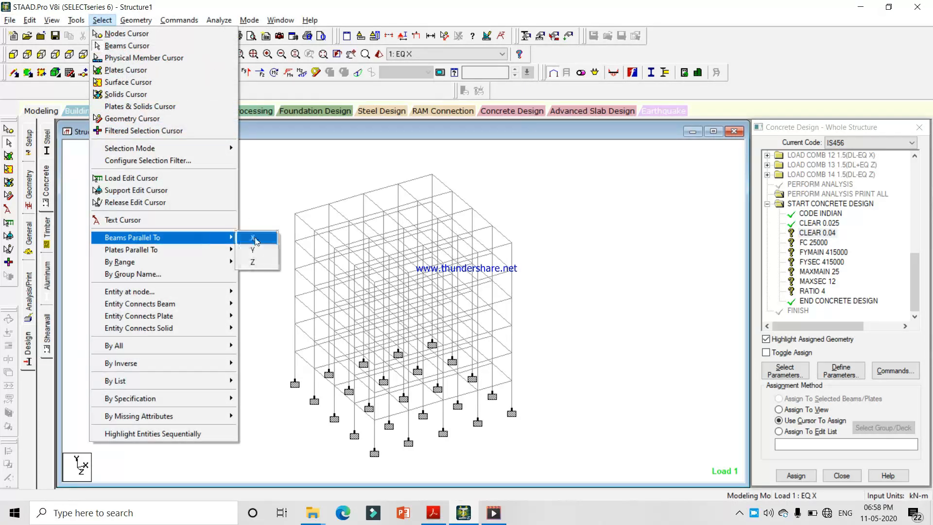
{"action": "left_click", "coordinate": [256, 250]}
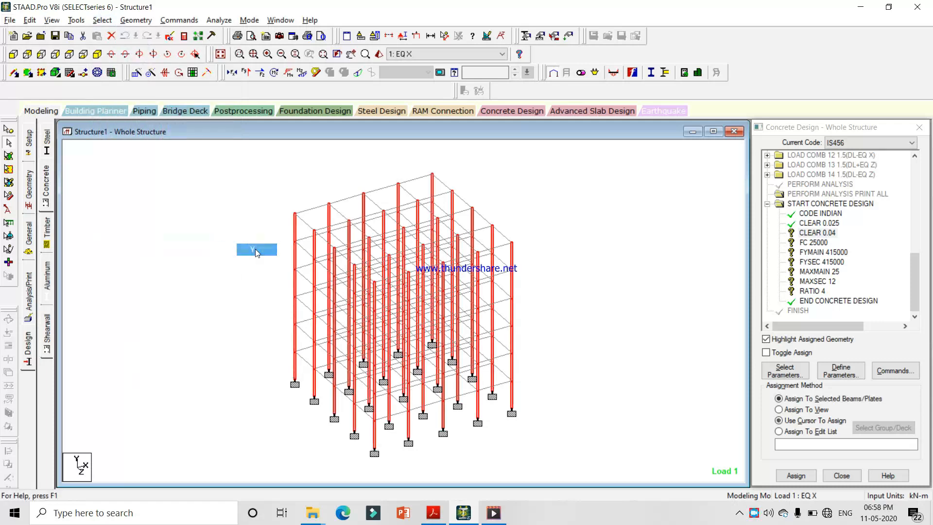
{"action": "left_click", "coordinate": [804, 476]}
{"action": "key", "text": "Return"}
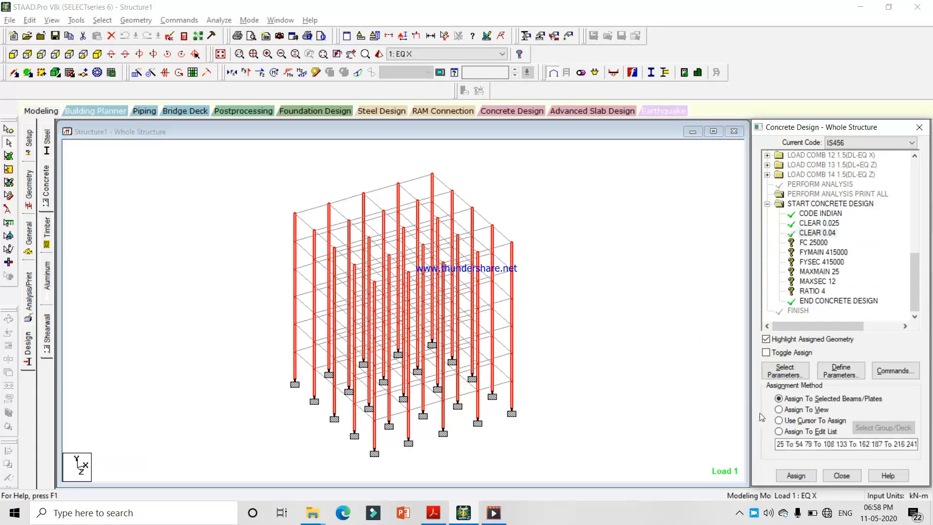
Assign the FC 25000 and FYMAIN 415000 parameters to the whole structure in view
{"action": "left_click", "coordinate": [810, 243]}
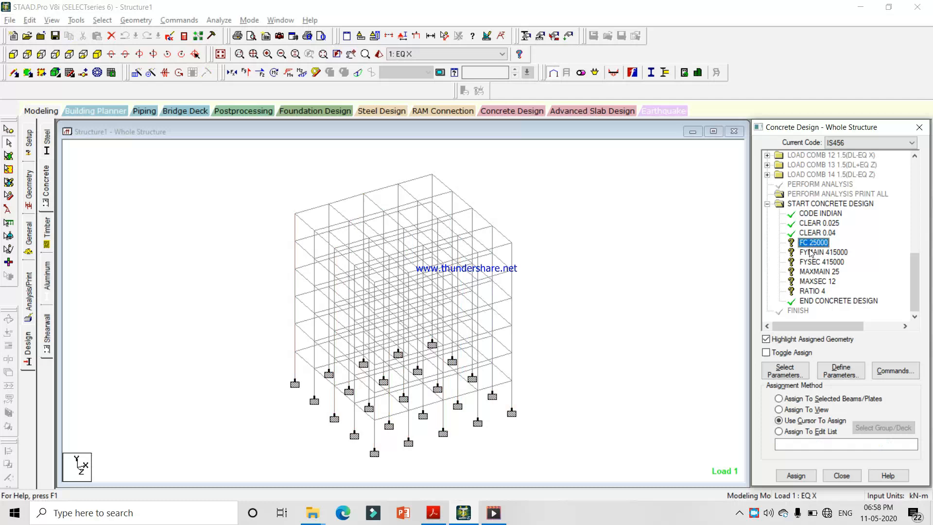
{"action": "left_click", "coordinate": [789, 409]}
{"action": "left_click", "coordinate": [795, 475]}
{"action": "key", "text": "Return"}
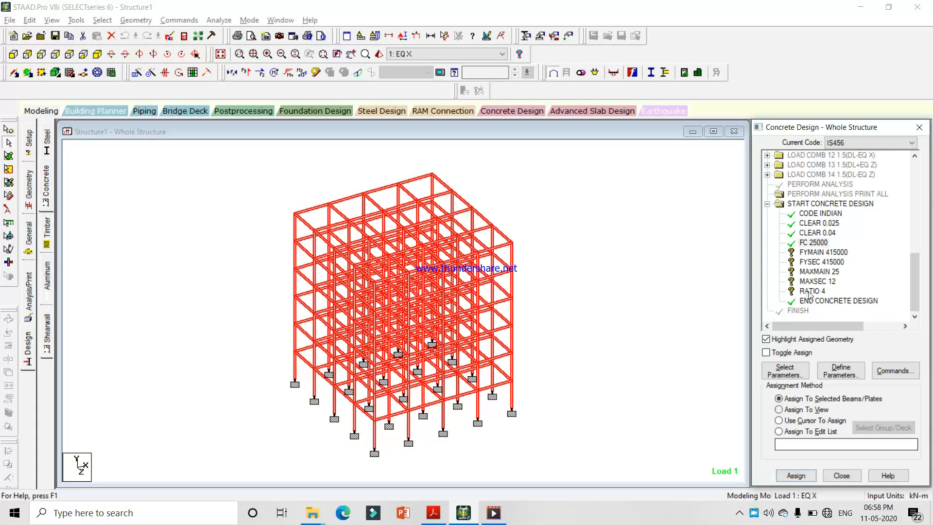
{"action": "left_click", "coordinate": [821, 252]}
{"action": "left_click", "coordinate": [779, 409]}
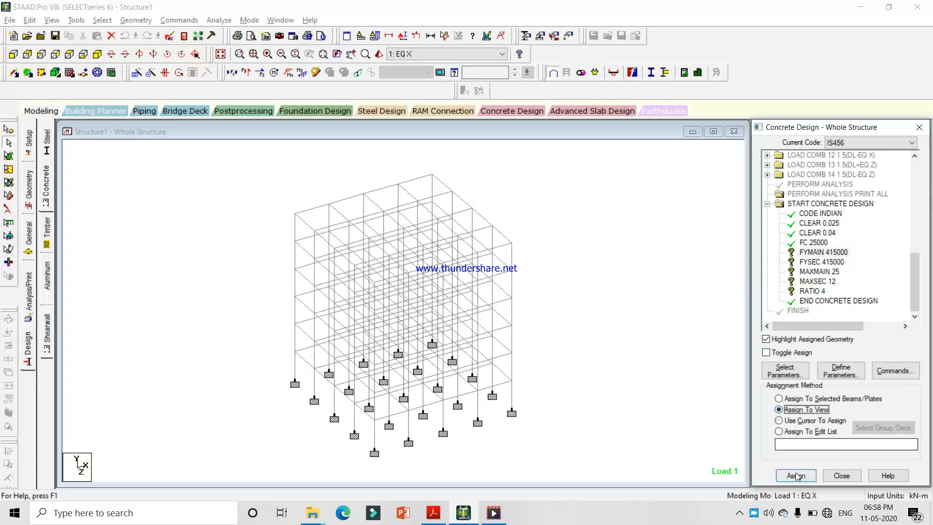
{"action": "left_click", "coordinate": [796, 475]}
{"action": "key", "text": "Return"}
Assign the FYSEC 415000 shear reinforcement parameter to the whole structure in view, leaving its value unedited
{"action": "left_click", "coordinate": [811, 262]}
{"action": "double_click", "coordinate": [810, 263]}
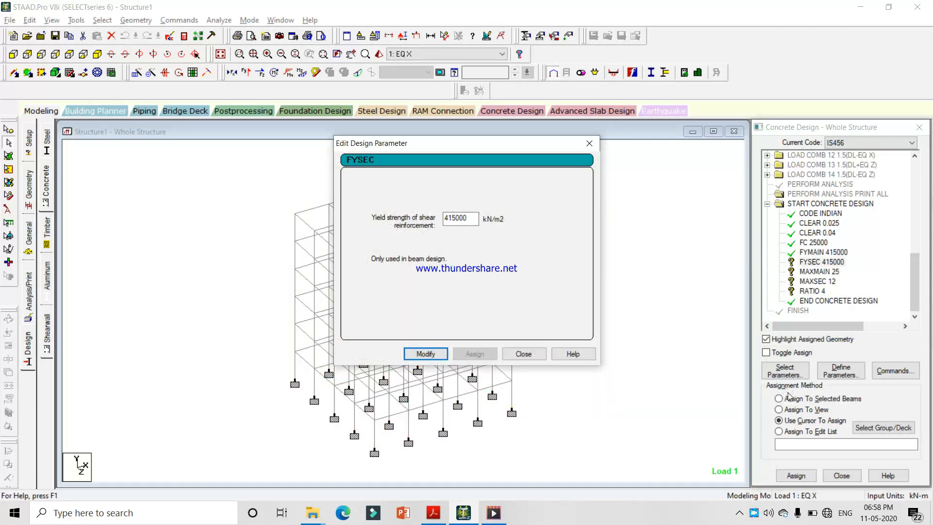
{"action": "left_click", "coordinate": [538, 354]}
{"action": "left_click", "coordinate": [812, 410]}
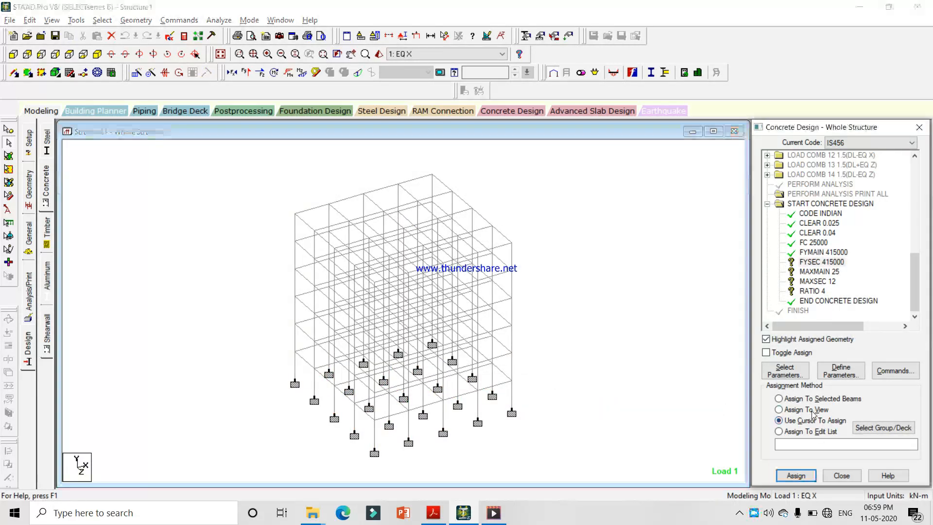
{"action": "left_click", "coordinate": [797, 472]}
{"action": "key", "text": "Return"}
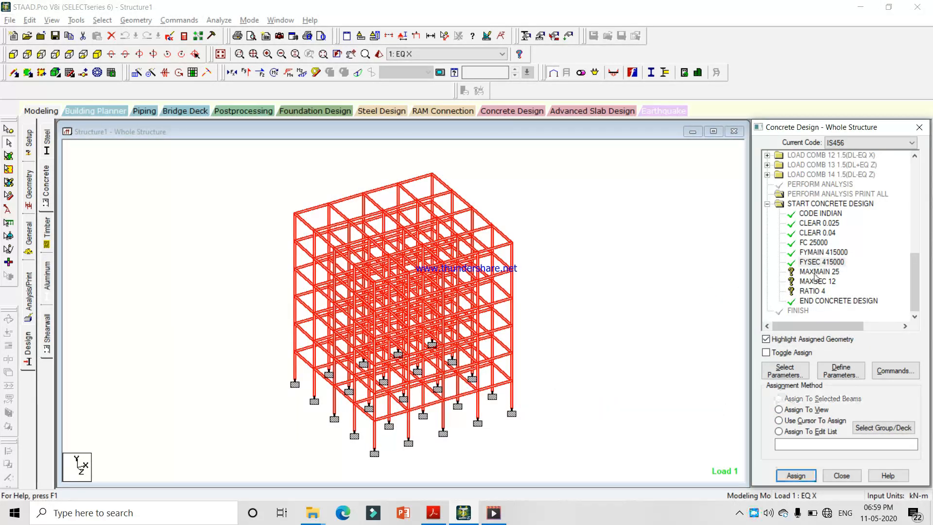
Assign the MAXMAIN 25 and MAXSEC 12 bar size parameters to the whole structure in view
{"action": "left_click", "coordinate": [801, 410]}
{"action": "left_click", "coordinate": [795, 475]}
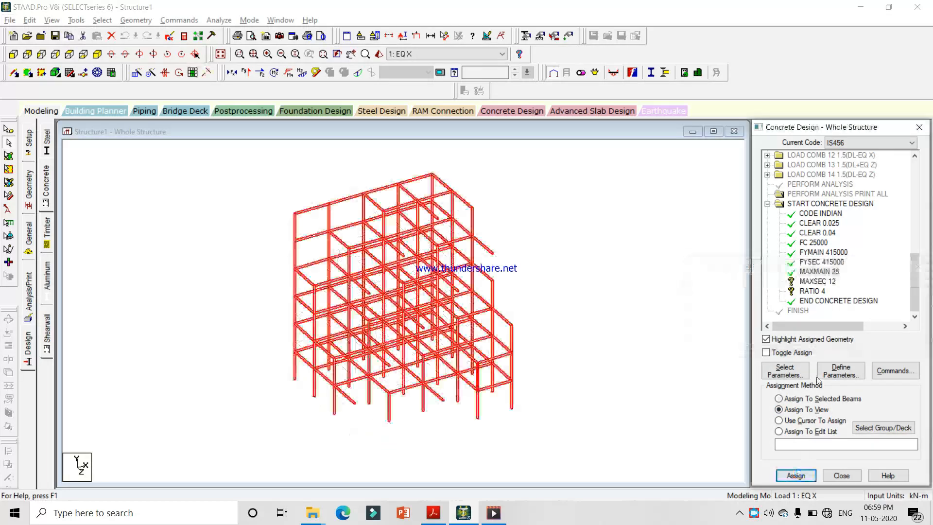
{"action": "left_click", "coordinate": [810, 281]}
{"action": "left_click", "coordinate": [801, 411]}
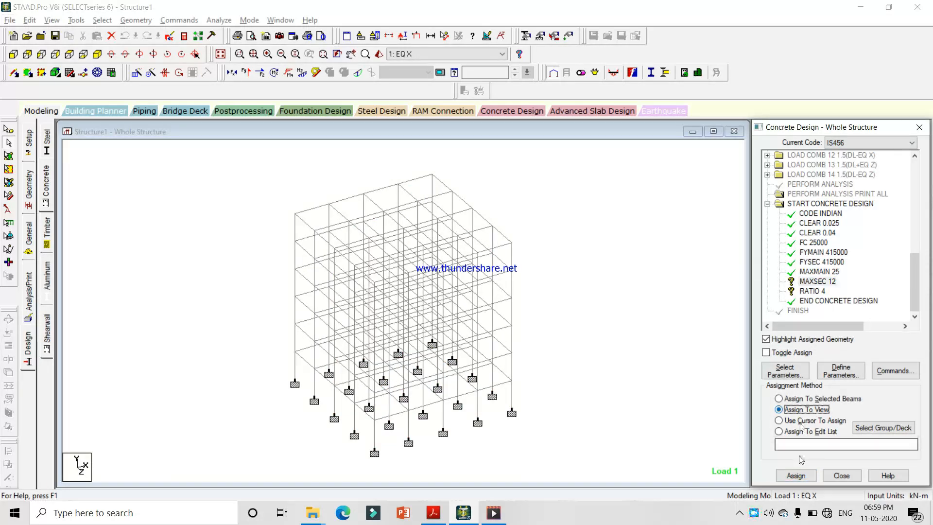
{"action": "left_click", "coordinate": [797, 475]}
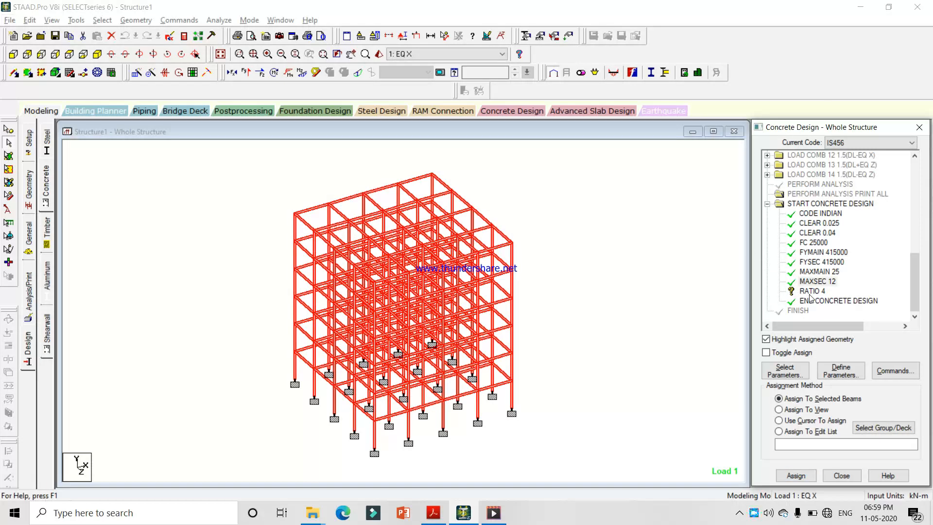
Assign the RATIO 4 parameter to all columns, reusing the member list copied from the CLEAR 0.04 parameter
{"action": "left_click", "coordinate": [817, 233]}
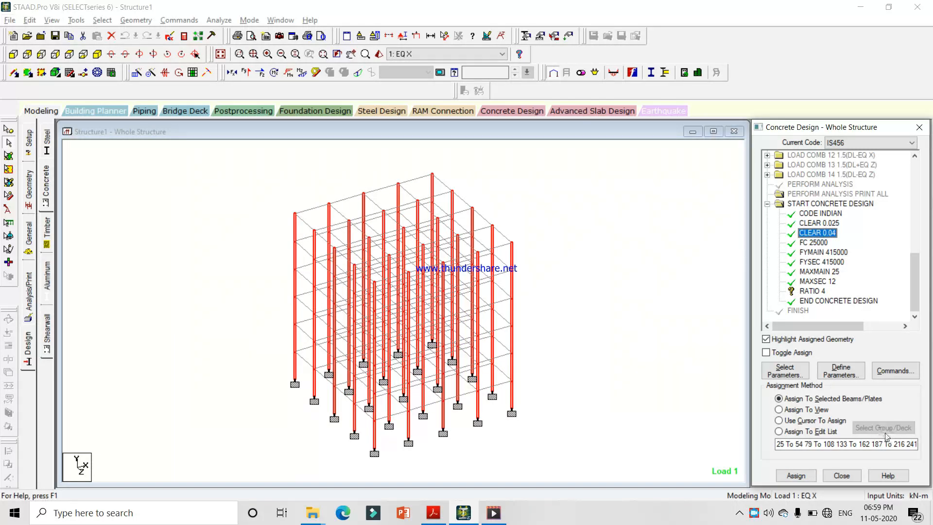
{"action": "left_click", "coordinate": [798, 443]}
{"action": "key", "text": "ctrl+a"}
{"action": "key", "text": "ctrl+c"}
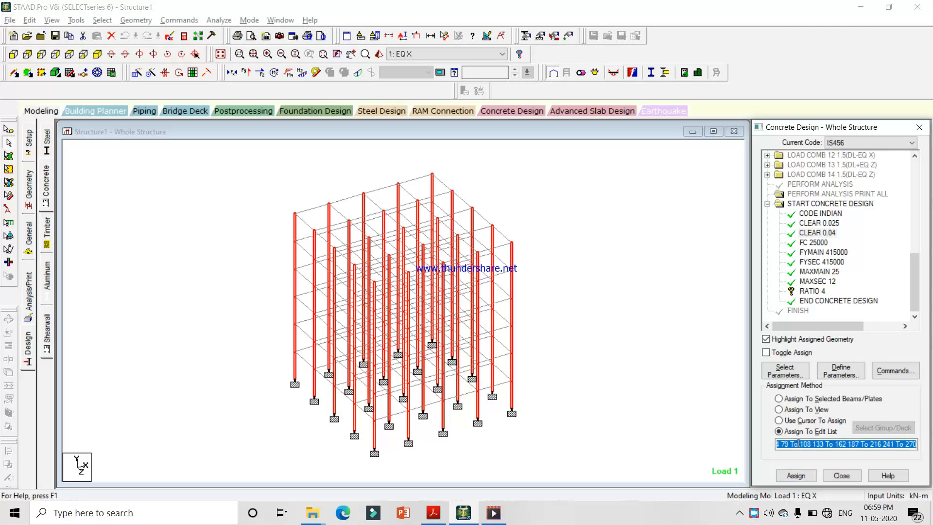
{"action": "double_click", "coordinate": [812, 291]}
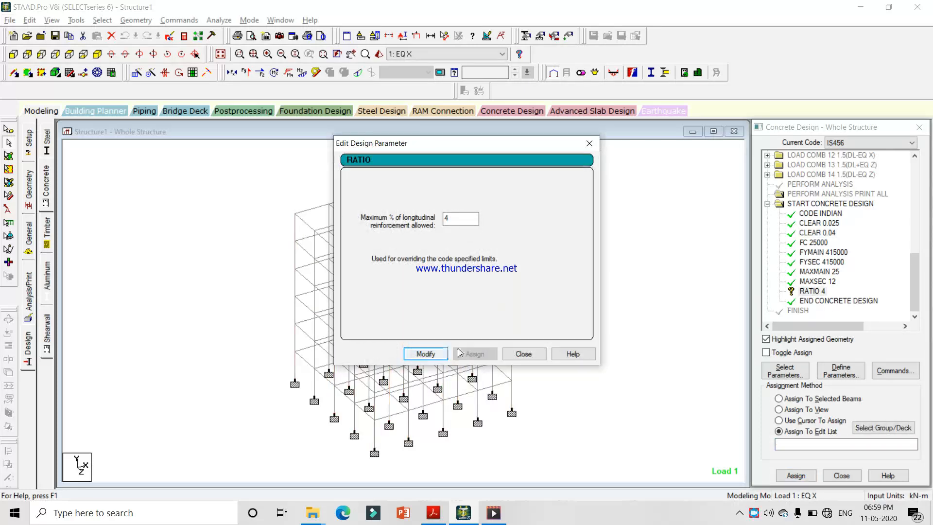
{"action": "left_click", "coordinate": [856, 443]}
{"action": "key", "text": "ctrl+v"}
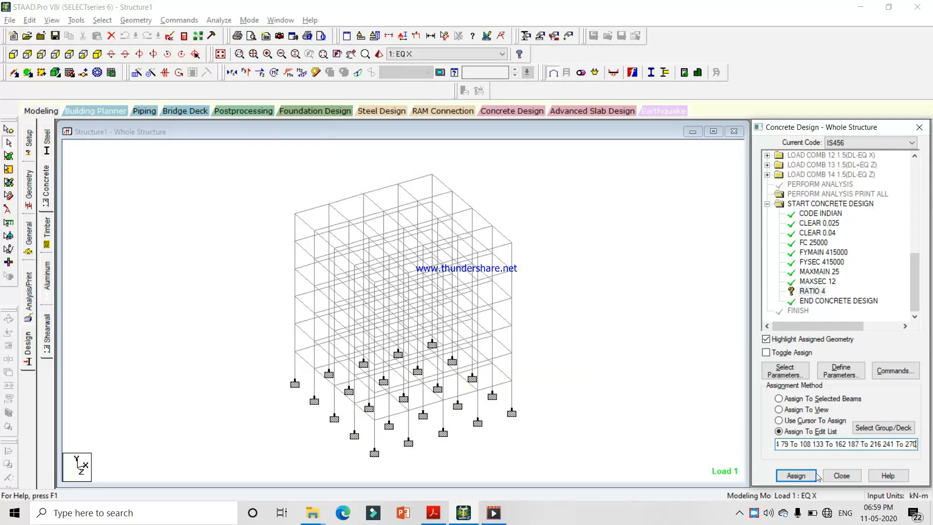
{"action": "left_click", "coordinate": [809, 476]}
{"action": "left_click", "coordinate": [837, 333]}
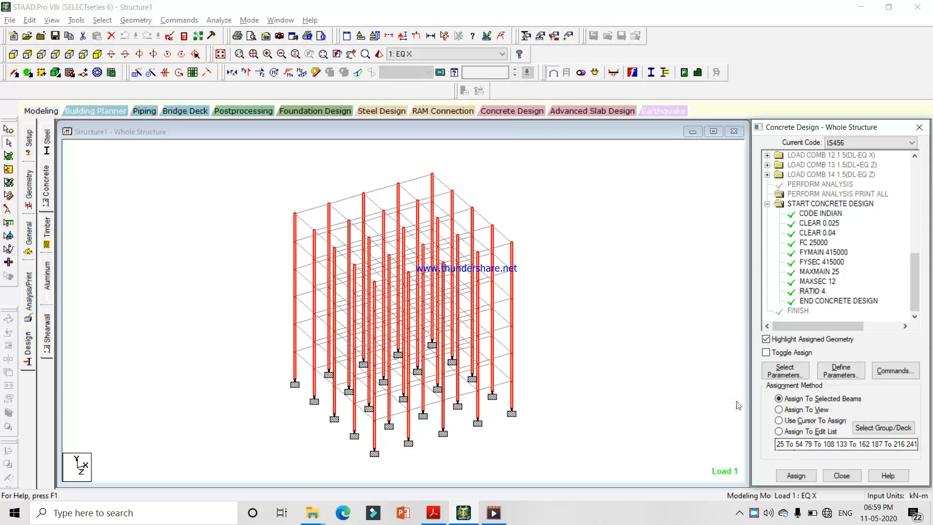
{"action": "left_click", "coordinate": [617, 277]}
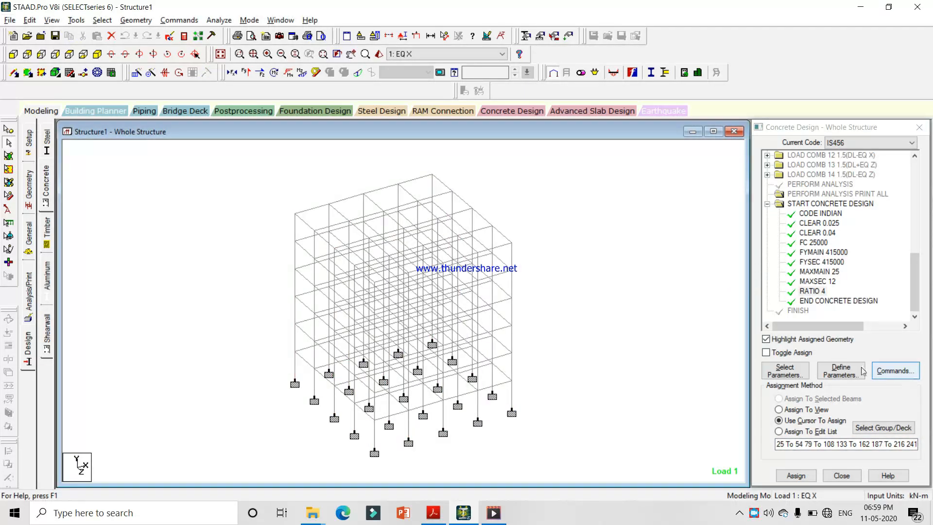
Check the command step in the PDF notes in Adobe Acrobat Reader and add the DESIGN BEAM, DESIGN COLUMN and TAKE OFF commands in STAAD.Pro
{"action": "key", "text": "alt+Tab"}
{"action": "scroll", "coordinate": [509, 338], "scroll_direction": "down", "scroll_amount": 2}
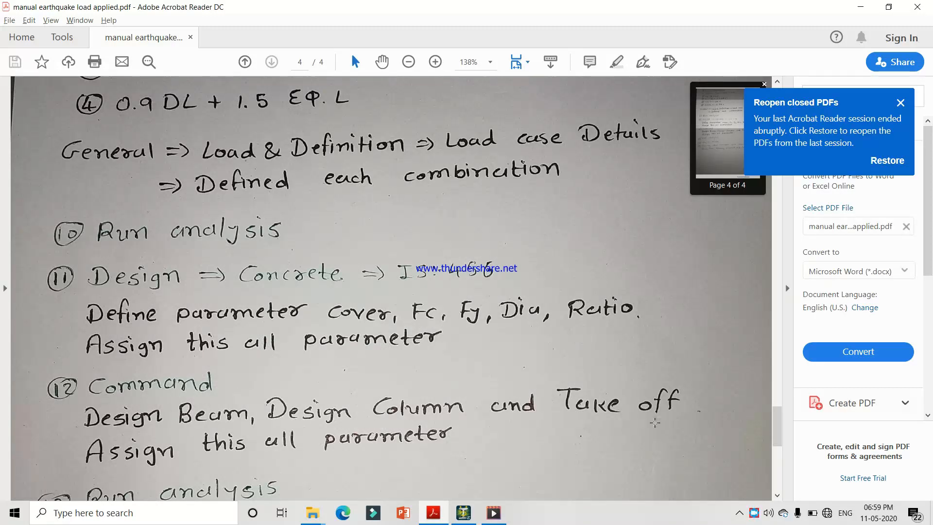
{"action": "key", "text": "alt+Tab"}
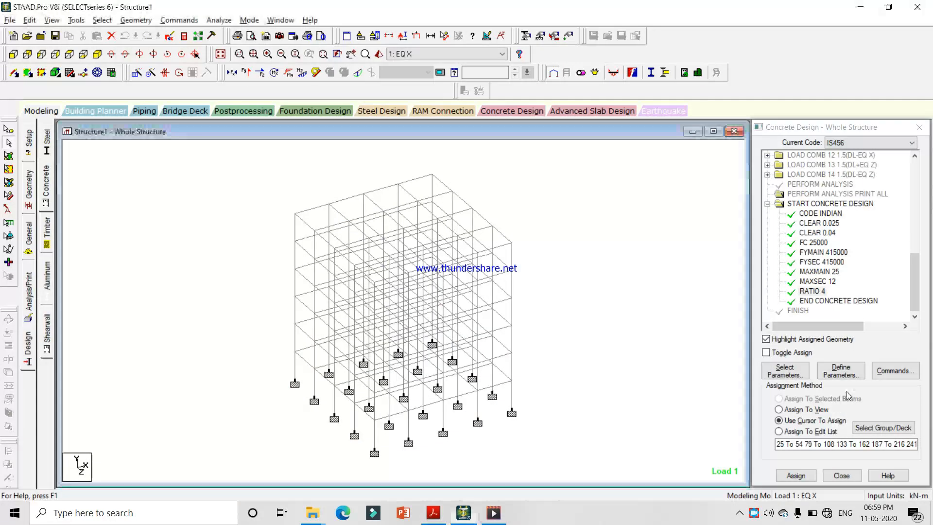
{"action": "left_click", "coordinate": [895, 371]}
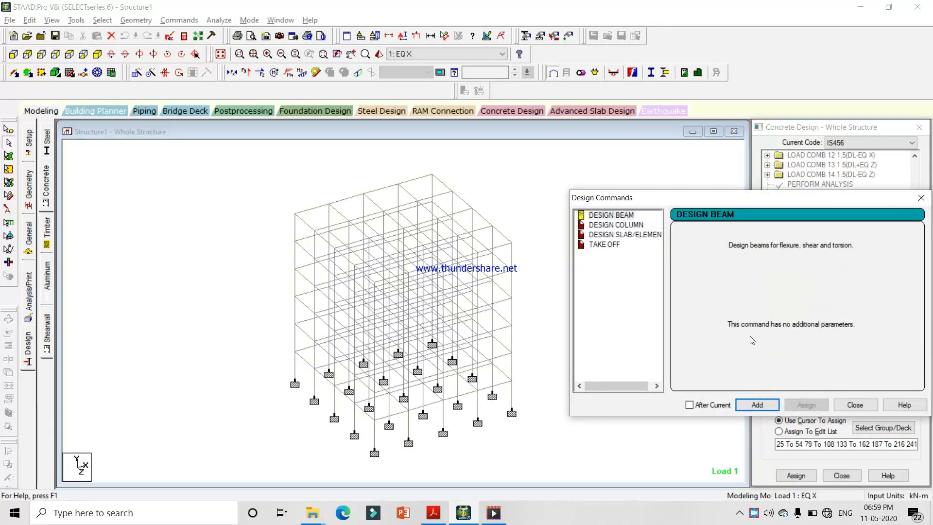
{"action": "left_click", "coordinate": [603, 227]}
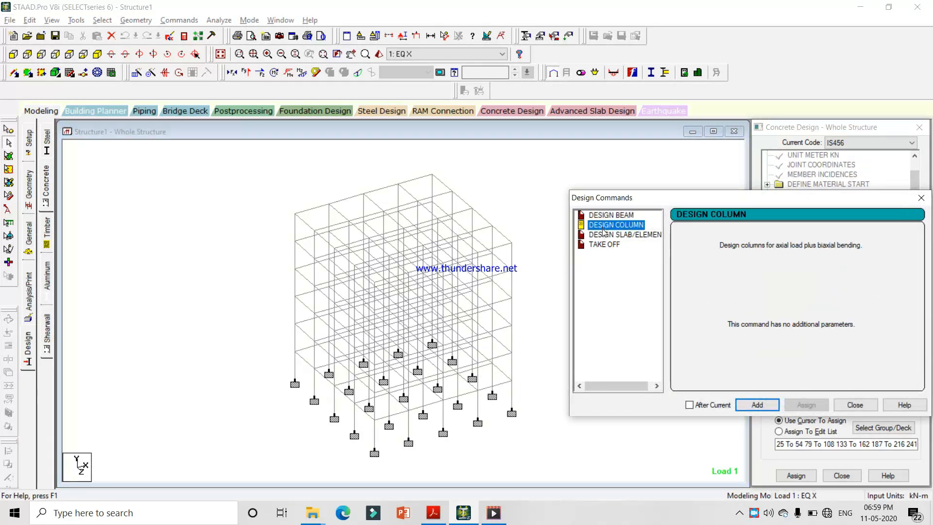
{"action": "left_click", "coordinate": [605, 245]}
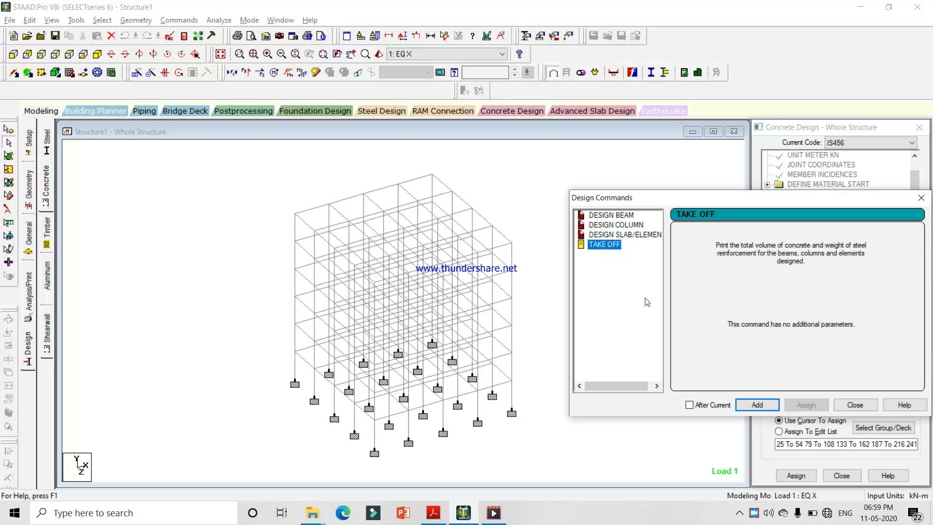
{"action": "left_click", "coordinate": [851, 406]}
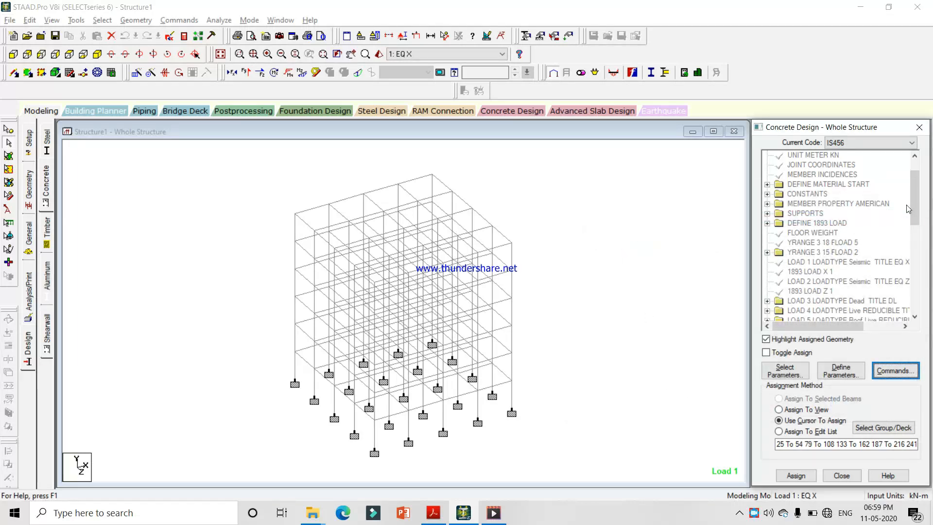
Assign the DESIGN BEAM command to all beams, reusing the member list copied from the CLEAR 0.025 parameter
{"action": "scroll", "coordinate": [907, 209], "scroll_direction": "down", "scroll_amount": 10}
{"action": "left_click", "coordinate": [805, 272]}
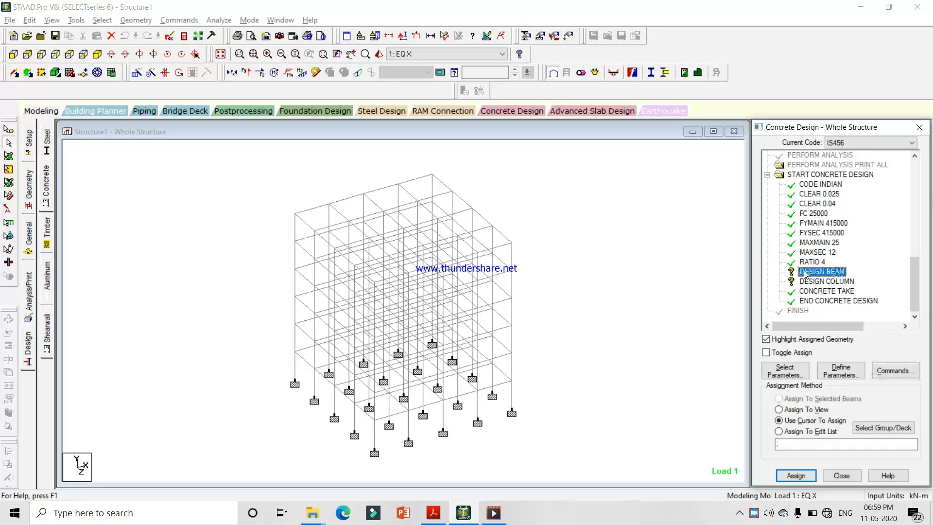
{"action": "double_click", "coordinate": [813, 194]}
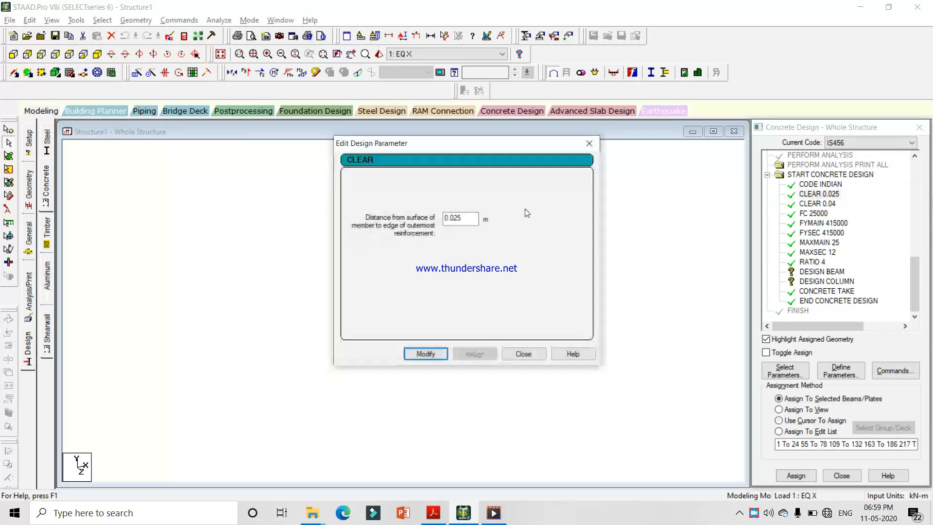
{"action": "left_click", "coordinate": [422, 351]}
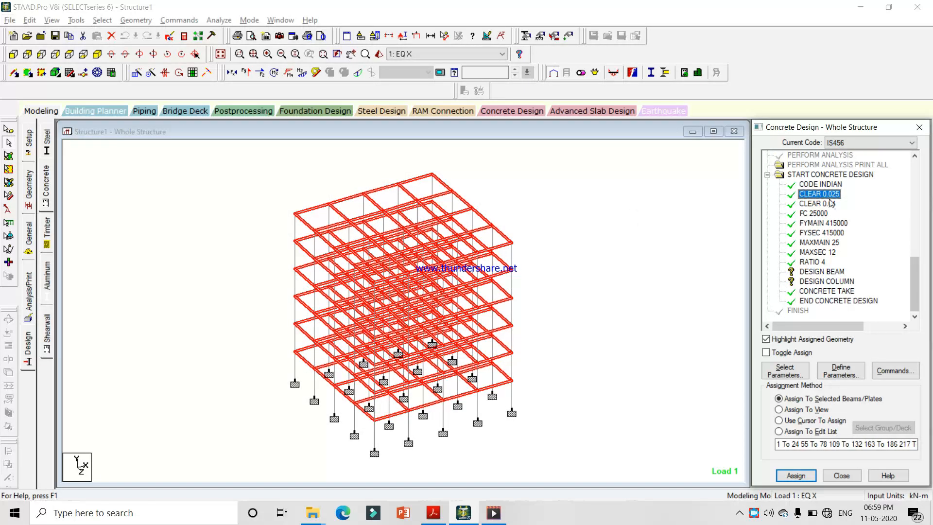
{"action": "left_click", "coordinate": [779, 432]}
{"action": "double_click", "coordinate": [845, 444]}
{"action": "key", "text": "ctrl+a"}
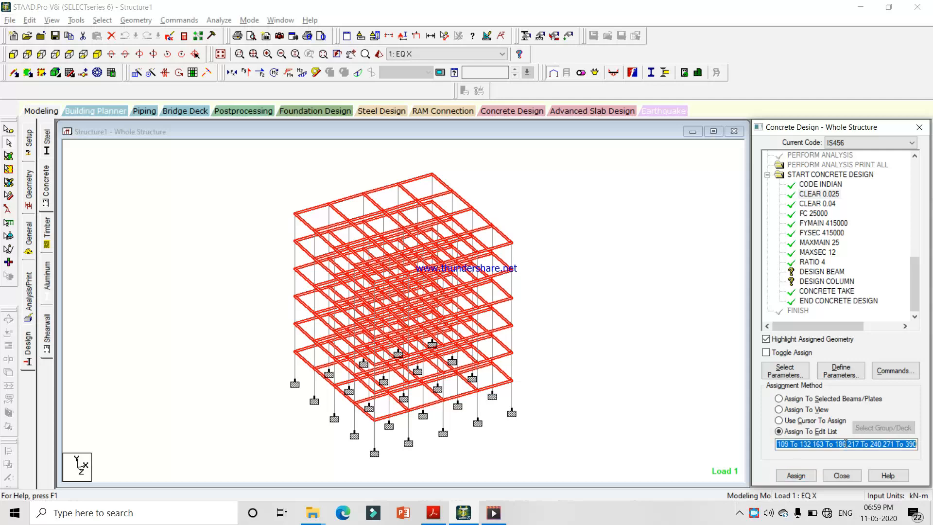
{"action": "double_click", "coordinate": [820, 272]}
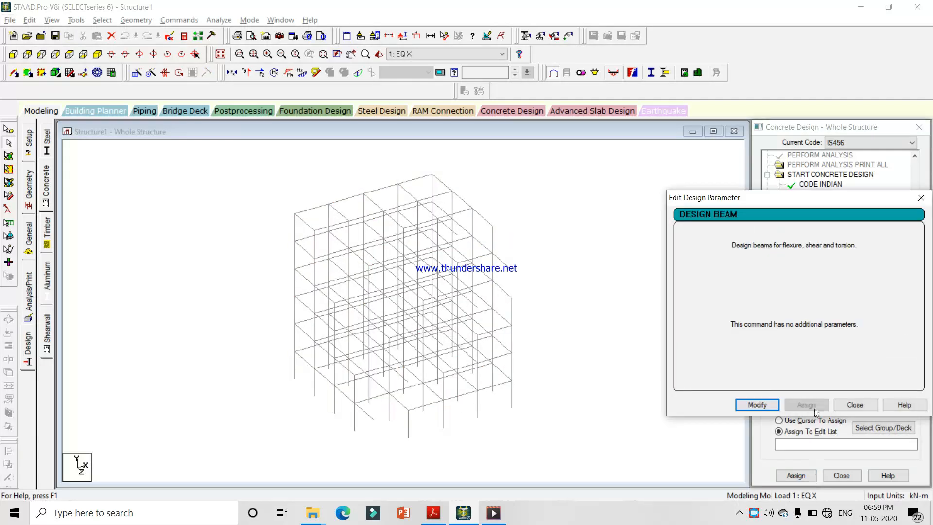
{"action": "left_click", "coordinate": [859, 412]}
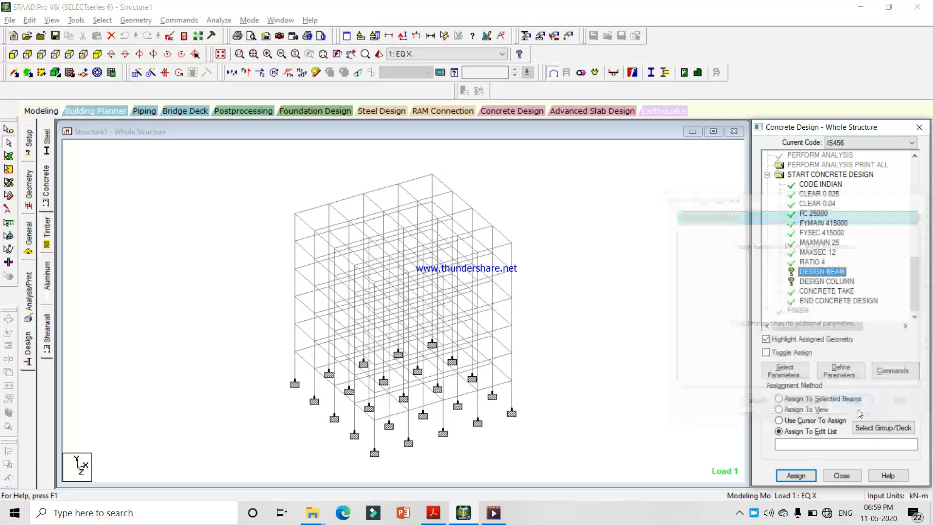
{"action": "left_click", "coordinate": [801, 476]}
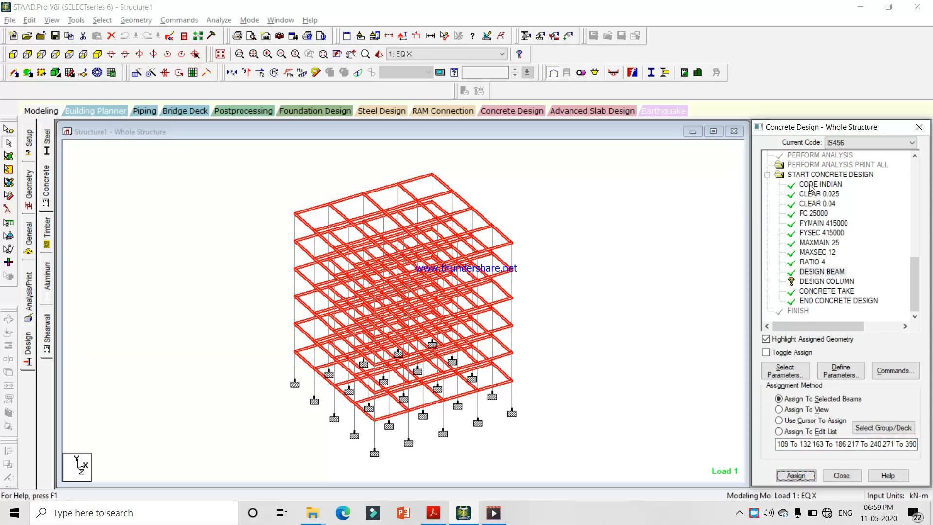
Assign the DESIGN COLUMN command to all columns, reusing the member list copied from the CLEAR 0.04 parameter
{"action": "left_click", "coordinate": [814, 201]}
{"action": "left_click", "coordinate": [792, 444]}
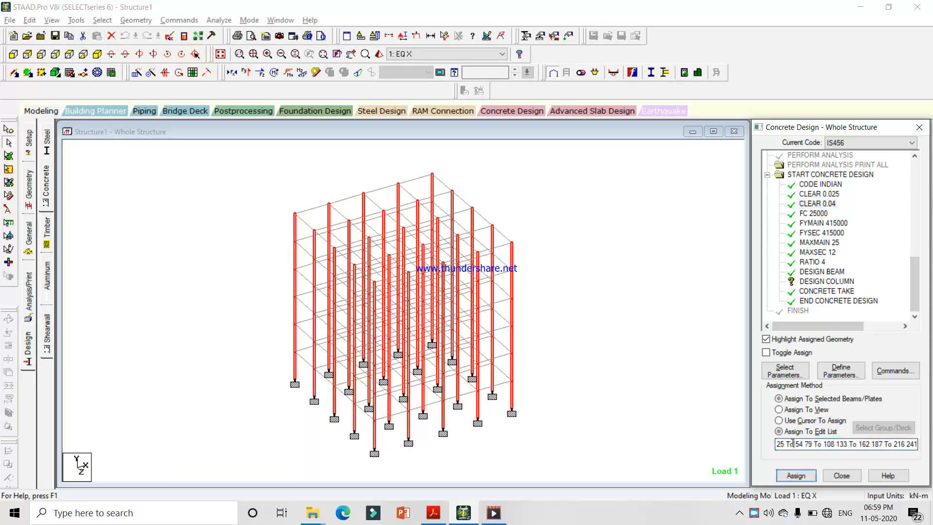
{"action": "key", "text": "ctrl+a"}
{"action": "key", "text": "ctrl+c"}
{"action": "left_click", "coordinate": [821, 281]}
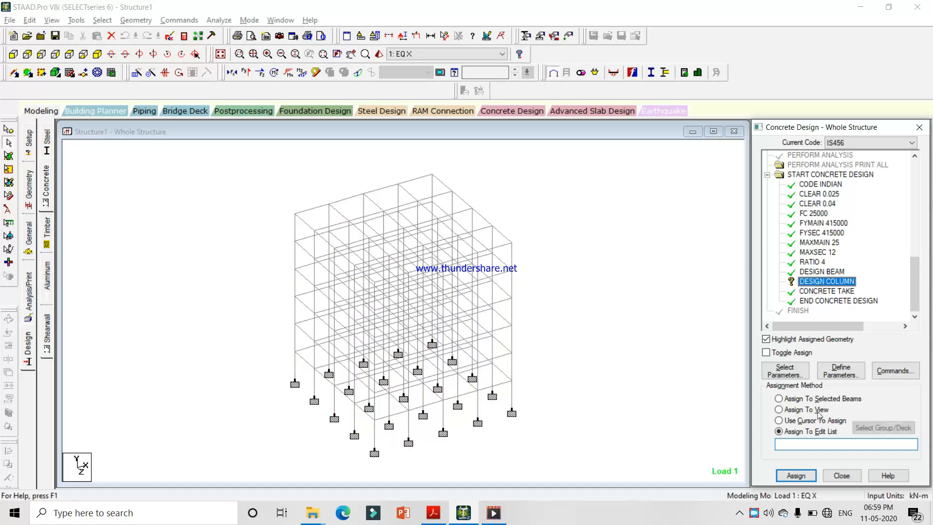
{"action": "left_click", "coordinate": [809, 443]}
{"action": "key", "text": "ctrl+v"}
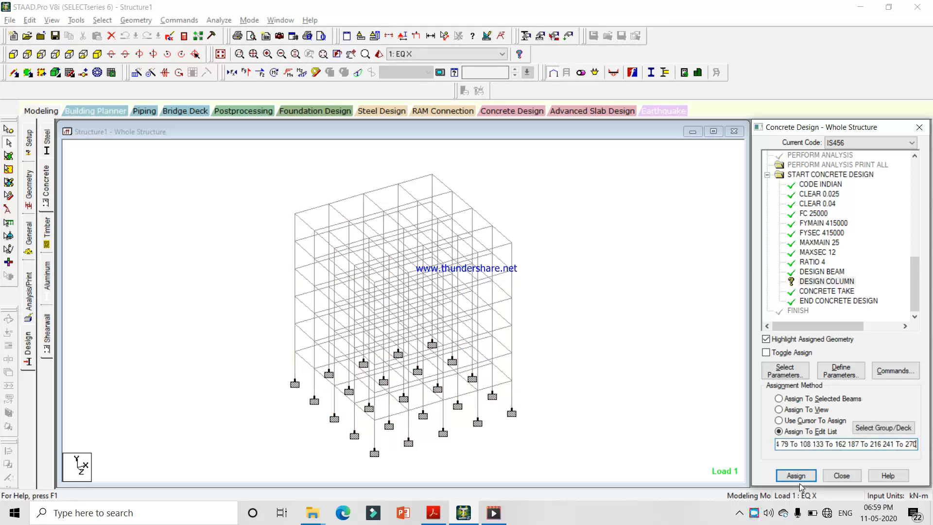
{"action": "left_click", "coordinate": [797, 476]}
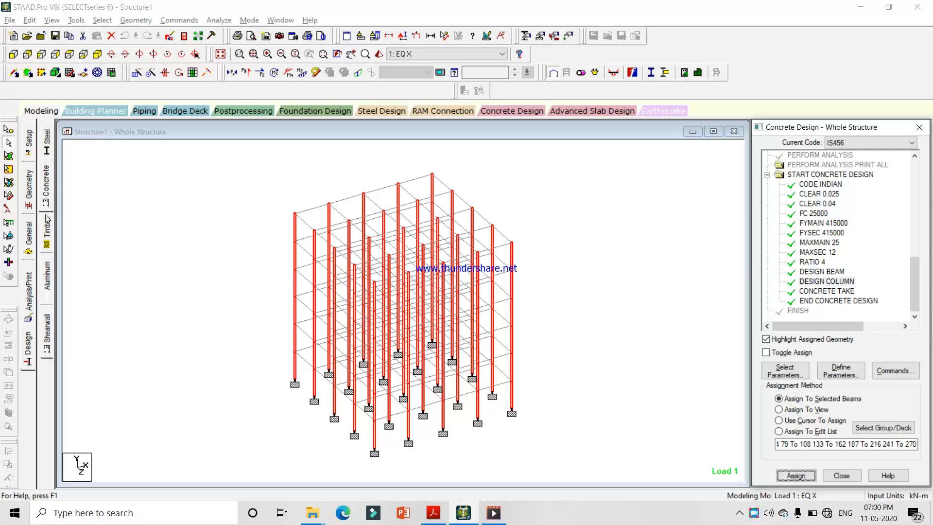
Run the analysis and concrete design, and finish it by staying in Modeling Mode
{"action": "left_click", "coordinate": [168, 202]}
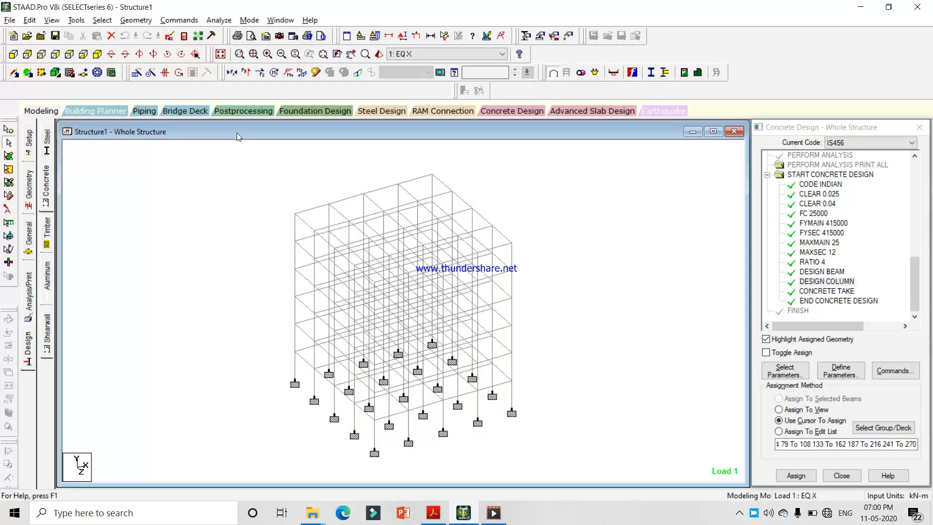
{"action": "key", "text": "ctrl+F5"}
{"action": "key", "text": "Return"}
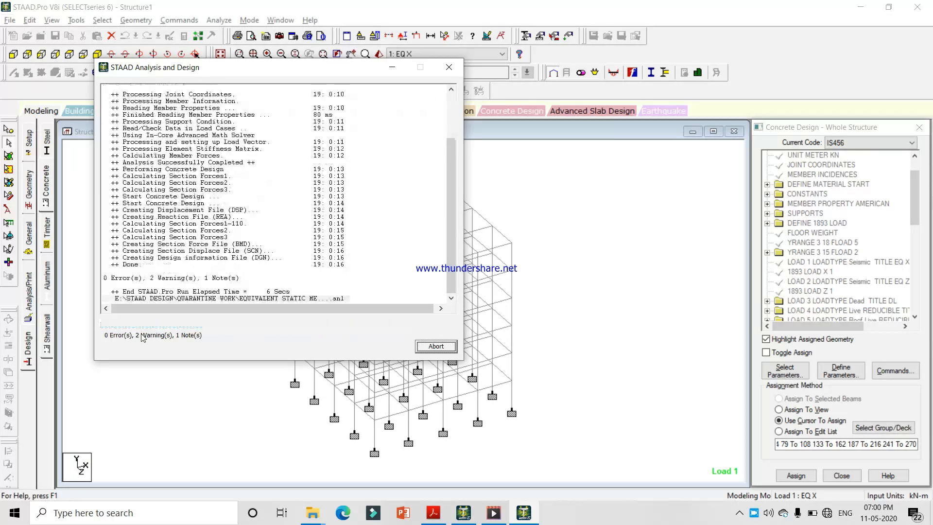
{"action": "left_click", "coordinate": [113, 347]}
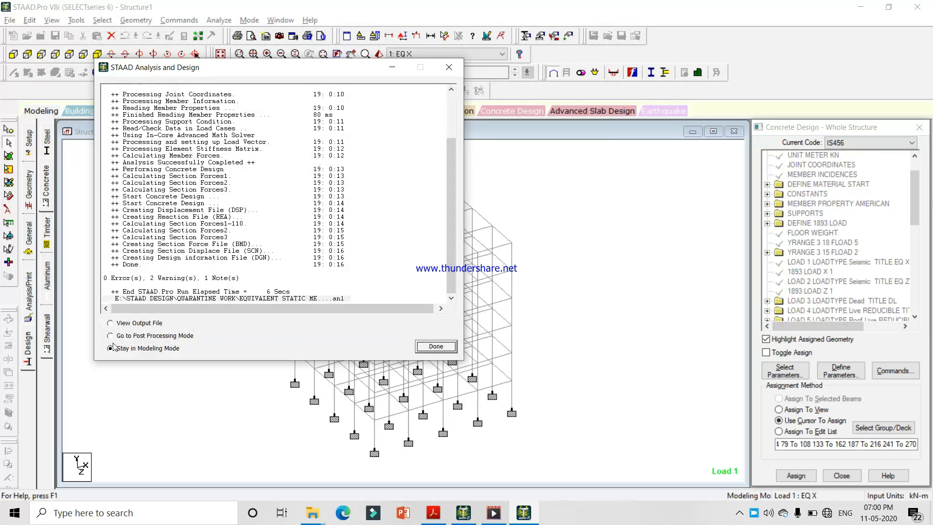
{"action": "left_click", "coordinate": [425, 347]}
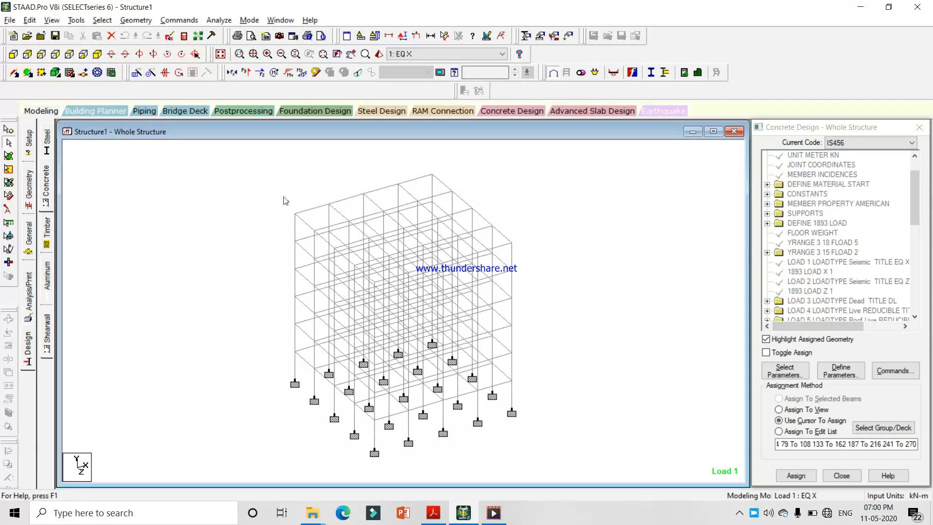
Examine the concrete design of the first roof-level edge beam and its Z-axis bending diagram for load case DL
{"action": "double_click", "coordinate": [309, 210]}
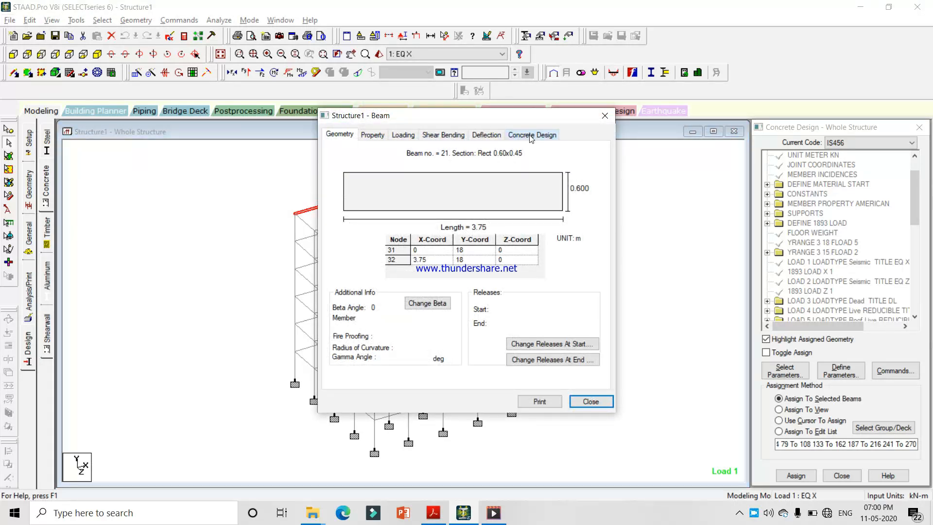
{"action": "left_click", "coordinate": [531, 136]}
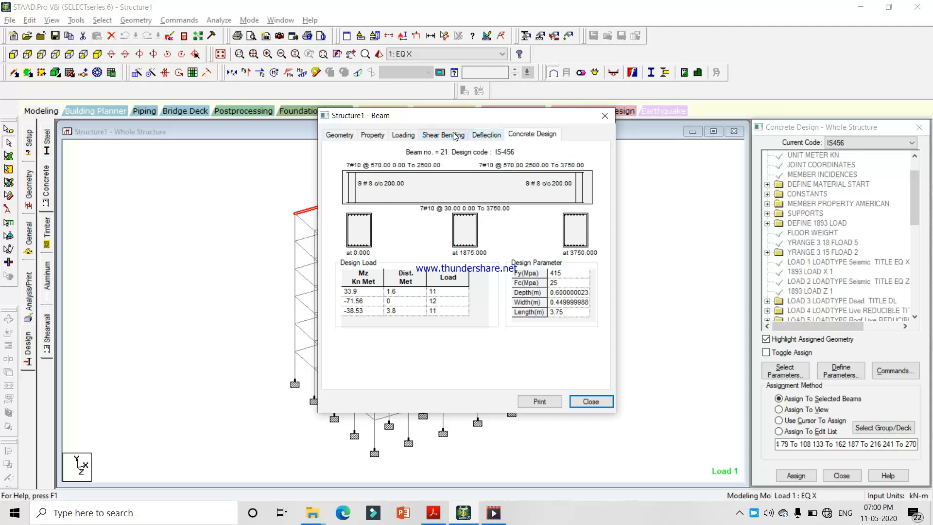
{"action": "left_click", "coordinate": [439, 135]}
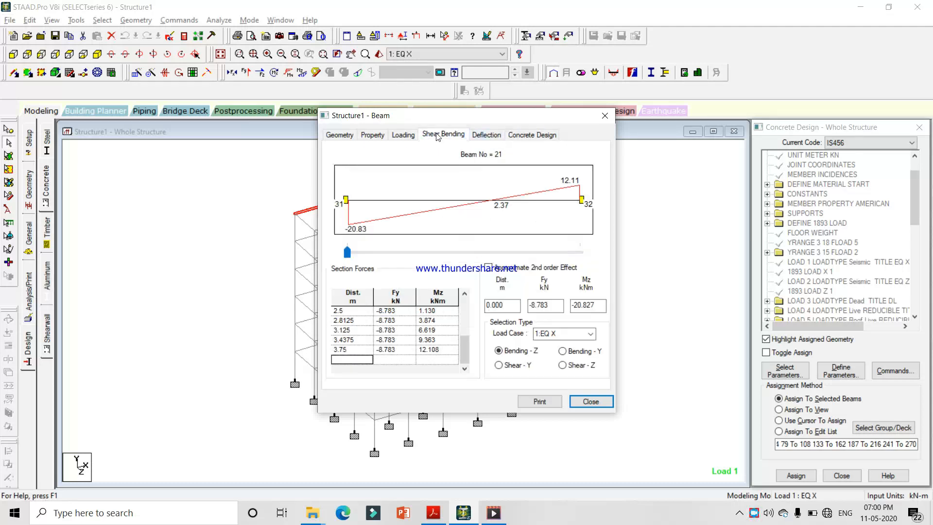
{"action": "left_click", "coordinate": [590, 334]}
{"action": "left_click", "coordinate": [559, 360]}
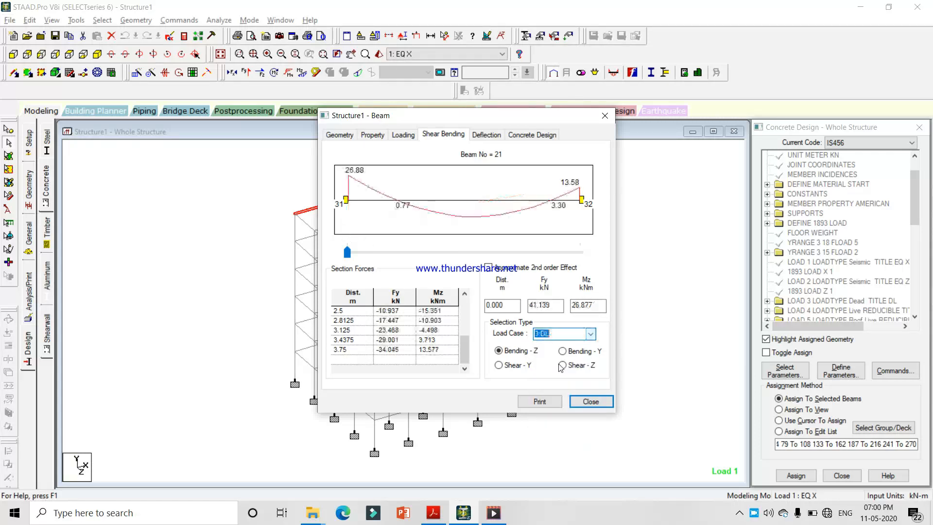
{"action": "left_click", "coordinate": [529, 136]}
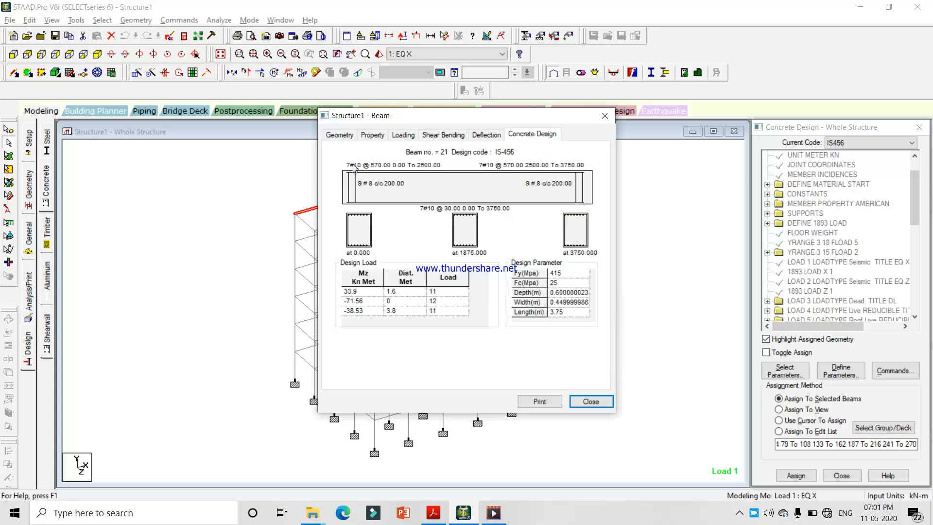
Examine the deflection and the shear bending results of the roof-level edge beam, and close its member details
{"action": "left_click", "coordinate": [479, 135]}
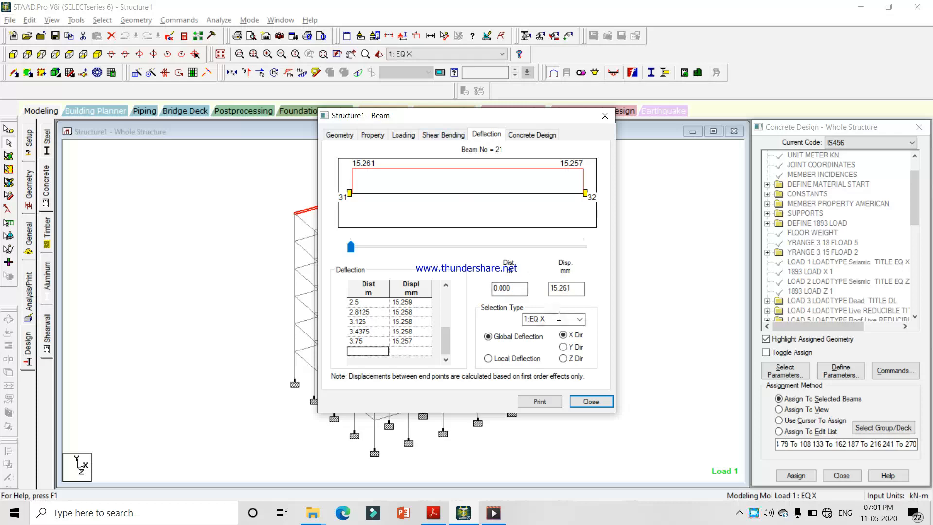
{"action": "left_click", "coordinate": [443, 134]}
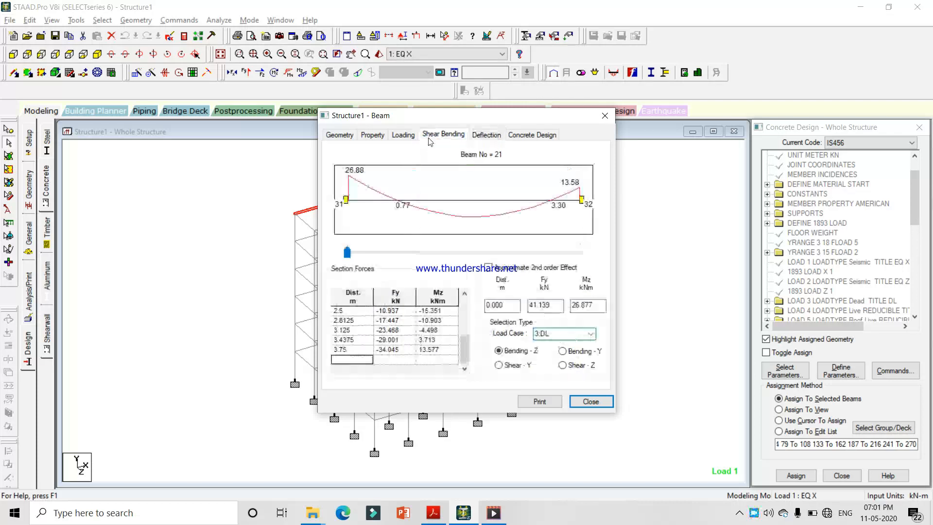
{"action": "left_click", "coordinate": [591, 401]}
Examine the IS-456 concrete design of the top-storey corner column beneath that beam, and close its member details
{"action": "double_click", "coordinate": [296, 231]}
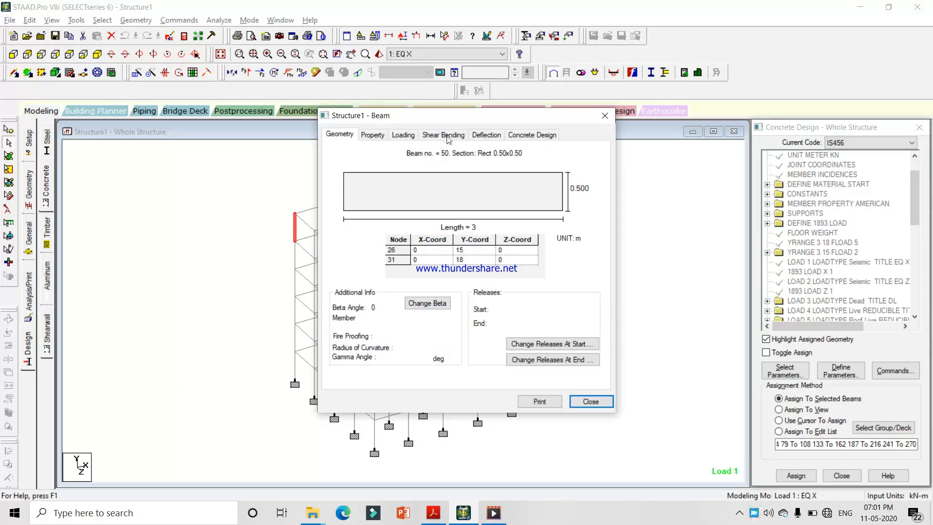
{"action": "left_click", "coordinate": [518, 134]}
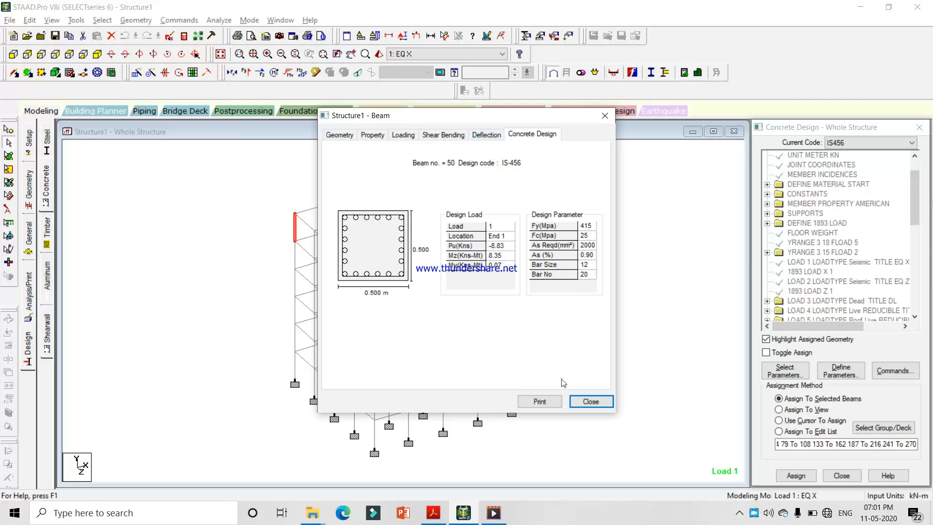
{"action": "left_click", "coordinate": [590, 401]}
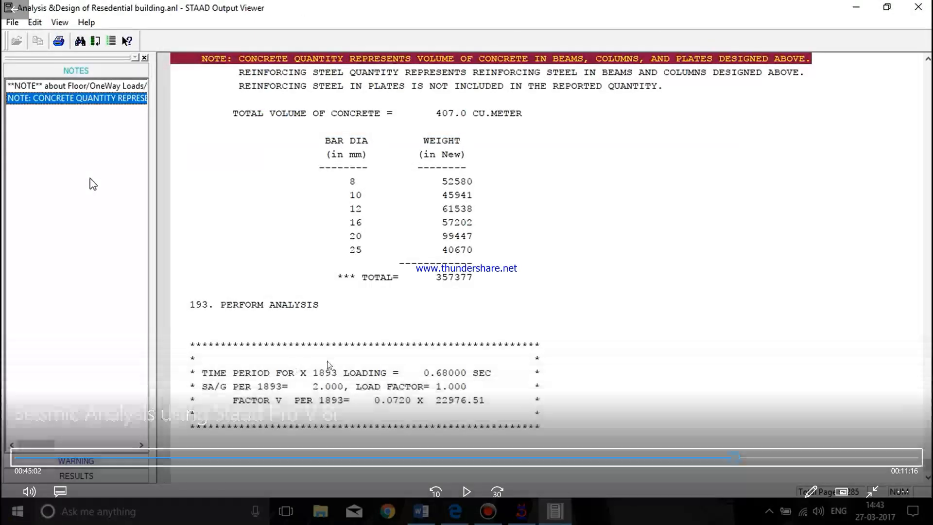
Switch to the handwritten notes in Adobe Acrobat Reader and read the final procedure steps on running and checking the design
{"action": "key", "text": "alt+Tab"}
{"action": "key", "text": "Tab"}
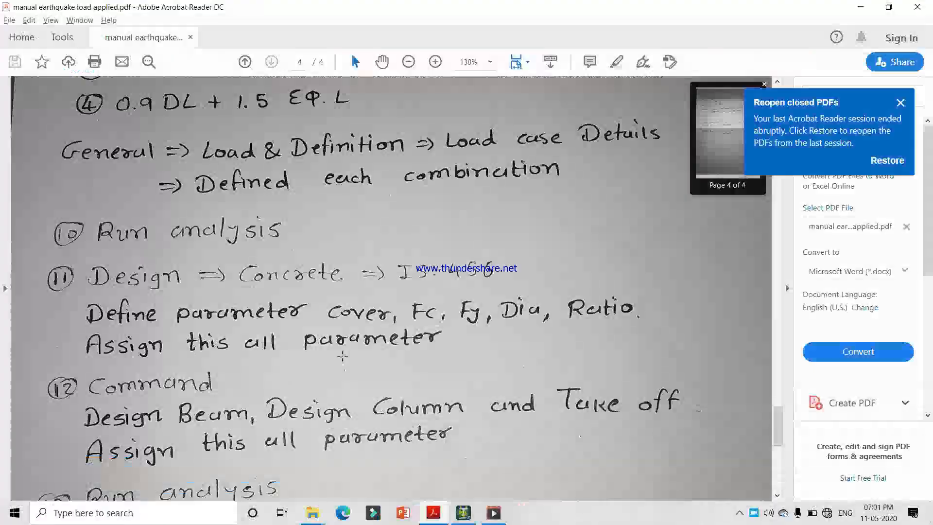
{"action": "scroll", "coordinate": [335, 419], "scroll_direction": "down", "scroll_amount": 5}
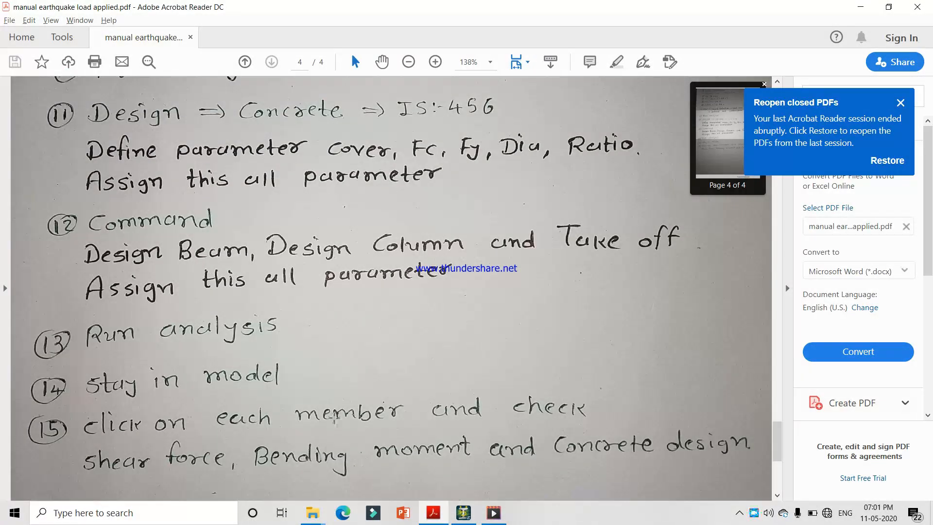
{"action": "scroll", "coordinate": [335, 419], "scroll_direction": "down", "scroll_amount": 3}
{"action": "scroll", "coordinate": [334, 420], "scroll_direction": "up", "scroll_amount": 2}
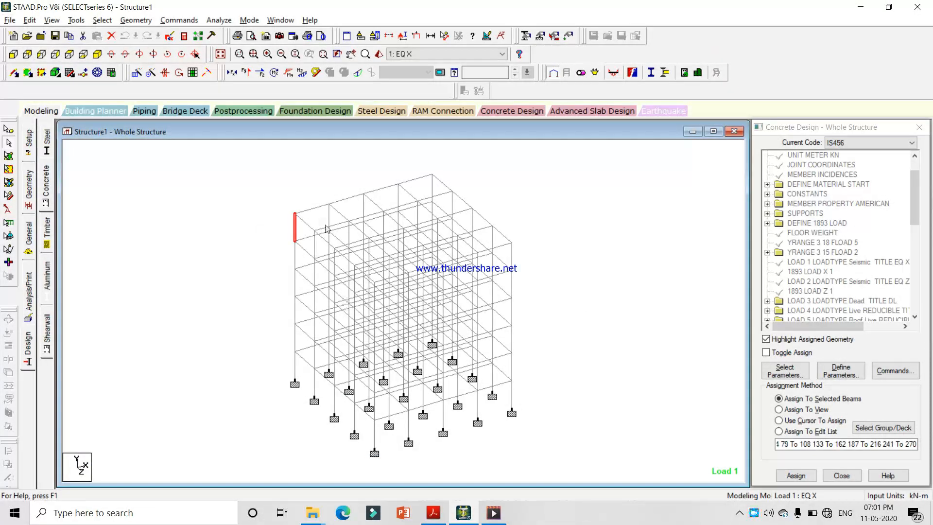
Return to STAAD.Pro, open the details of the roof edge beam at the opposite corner, and switch to Advanced Slab Design mode
{"action": "double_click", "coordinate": [499, 239]}
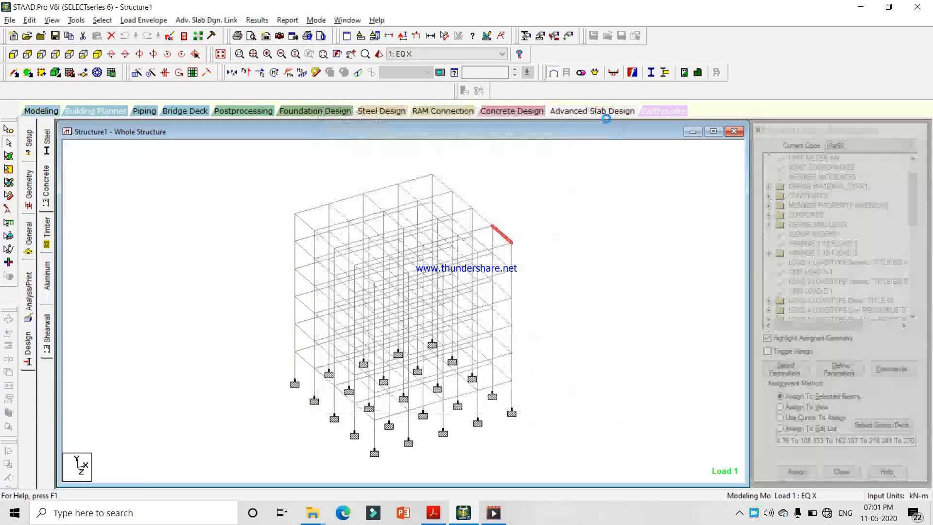
{"action": "left_click", "coordinate": [602, 111]}
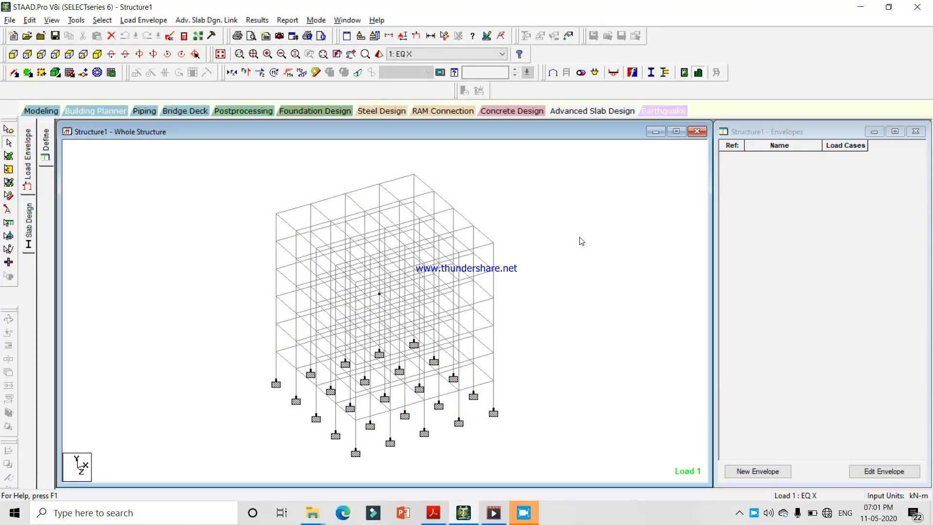
Switch to the PDF notes and review them from the design commands on page 4 back to the given data on page 1
{"action": "left_click", "coordinate": [442, 521]}
{"action": "scroll", "coordinate": [427, 319], "scroll_direction": "up", "scroll_amount": 7}
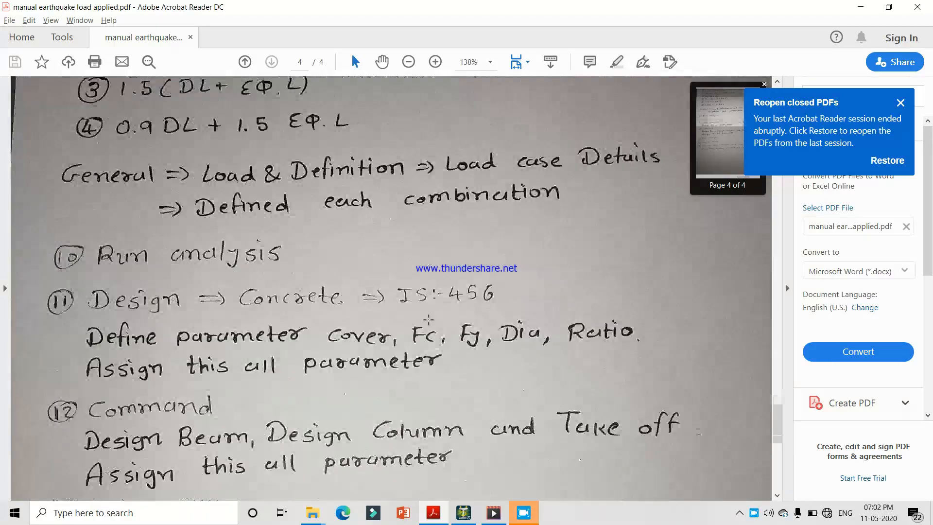
{"action": "scroll", "coordinate": [428, 319], "scroll_direction": "down", "scroll_amount": 8}
{"action": "scroll", "coordinate": [427, 319], "scroll_direction": "up", "scroll_amount": 9}
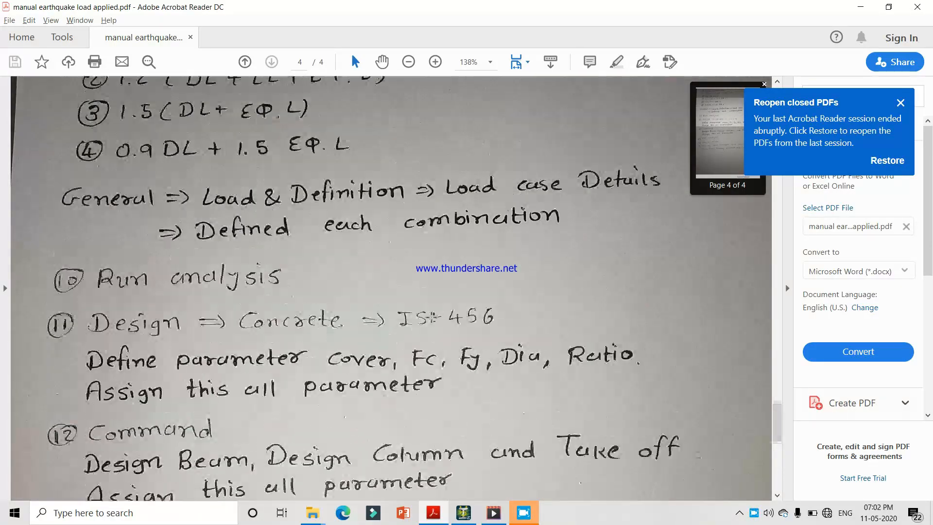
{"action": "scroll", "coordinate": [428, 320], "scroll_direction": "up", "scroll_amount": 15}
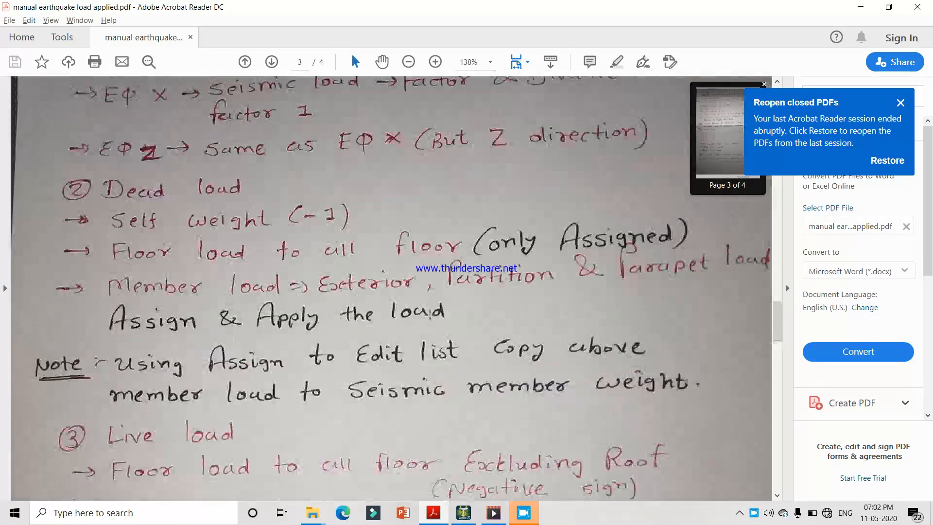
{"action": "scroll", "coordinate": [428, 321], "scroll_direction": "up", "scroll_amount": 15}
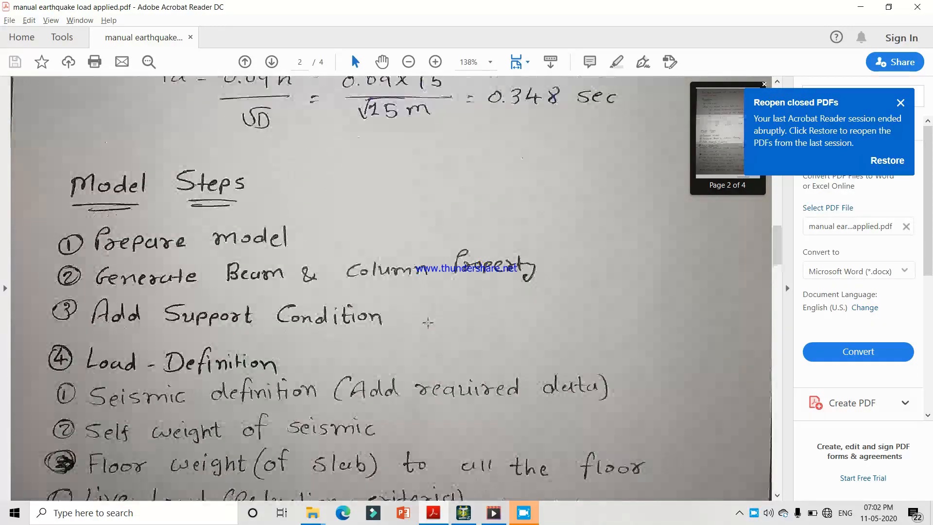
{"action": "scroll", "coordinate": [428, 320], "scroll_direction": "up", "scroll_amount": 15}
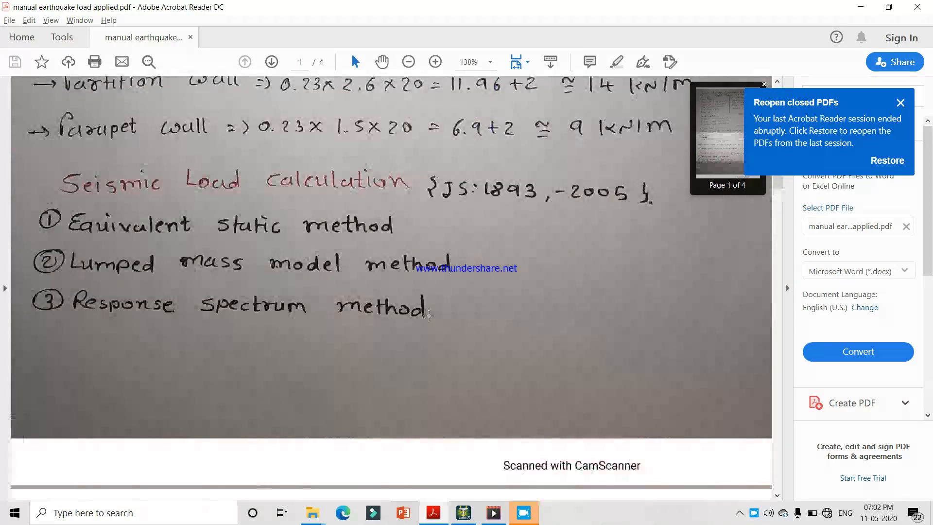
{"action": "scroll", "coordinate": [428, 315], "scroll_direction": "up", "scroll_amount": 15}
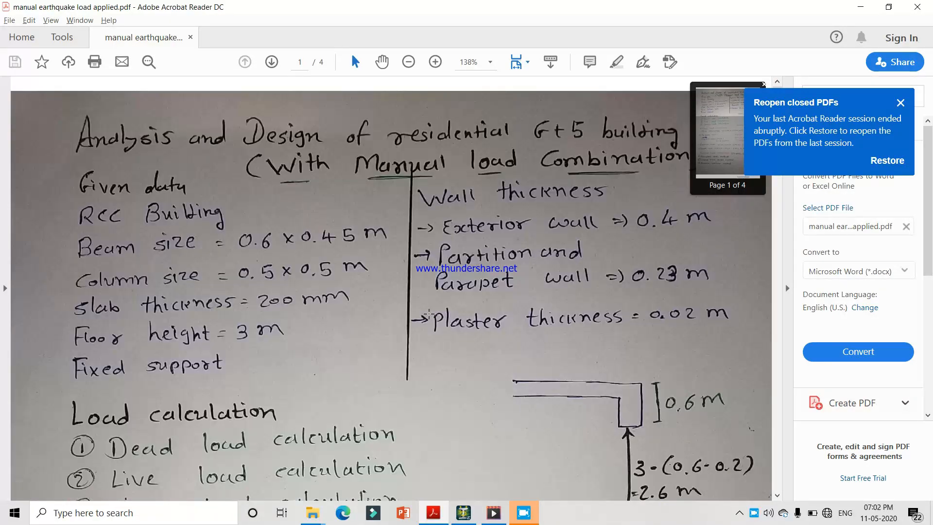
{"action": "scroll", "coordinate": [428, 314], "scroll_direction": "down", "scroll_amount": 2}
{"action": "scroll", "coordinate": [428, 314], "scroll_direction": "up", "scroll_amount": 2}
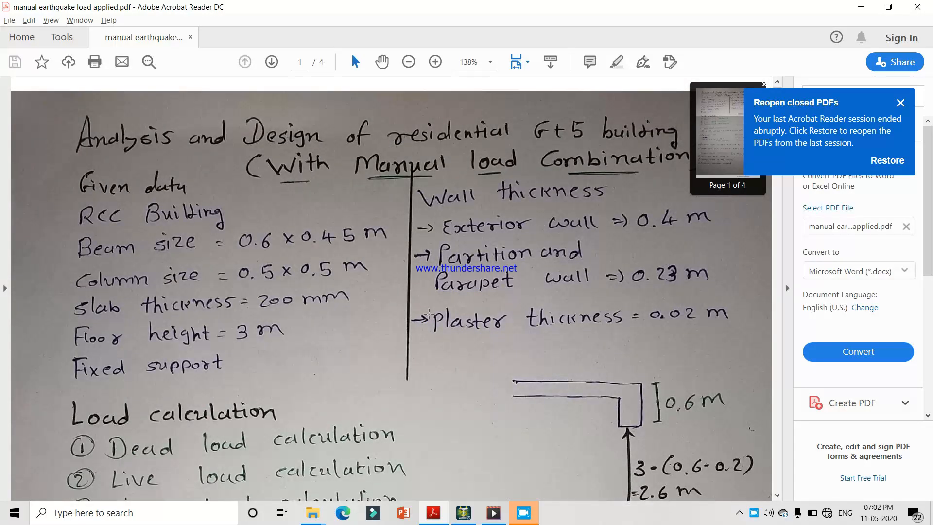